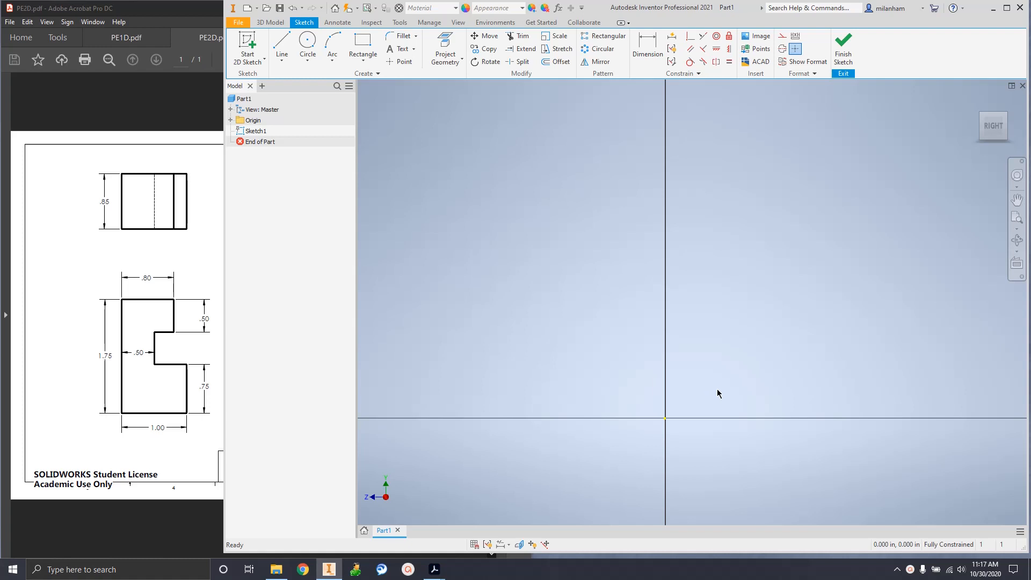
Step: Finish the empty sketch and delete it from the part
mouse_move(704, 412)
middle_down()
mouse_move(687, 330)
mouse_move(706, 308)
middle_up()
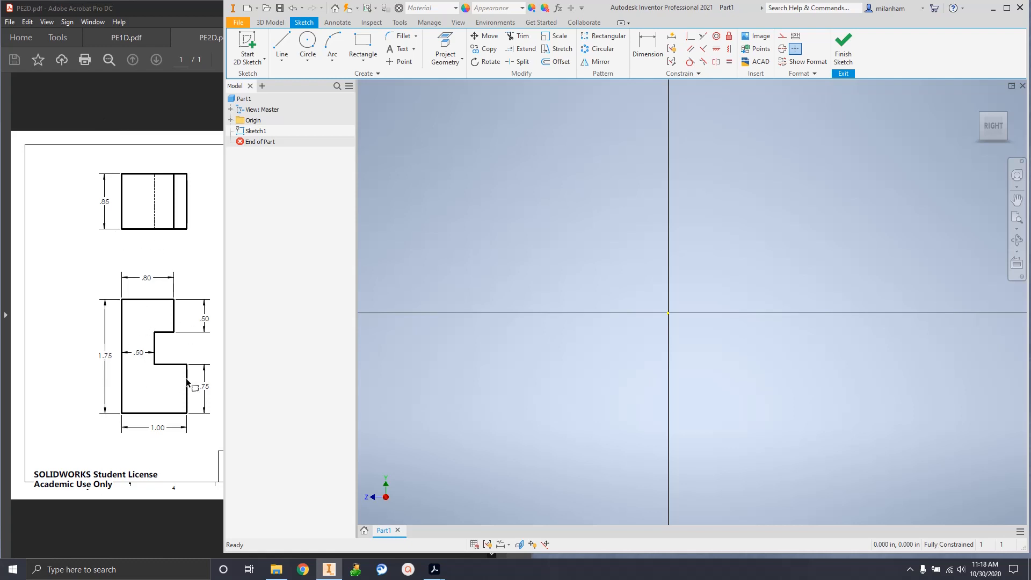
click(843, 46)
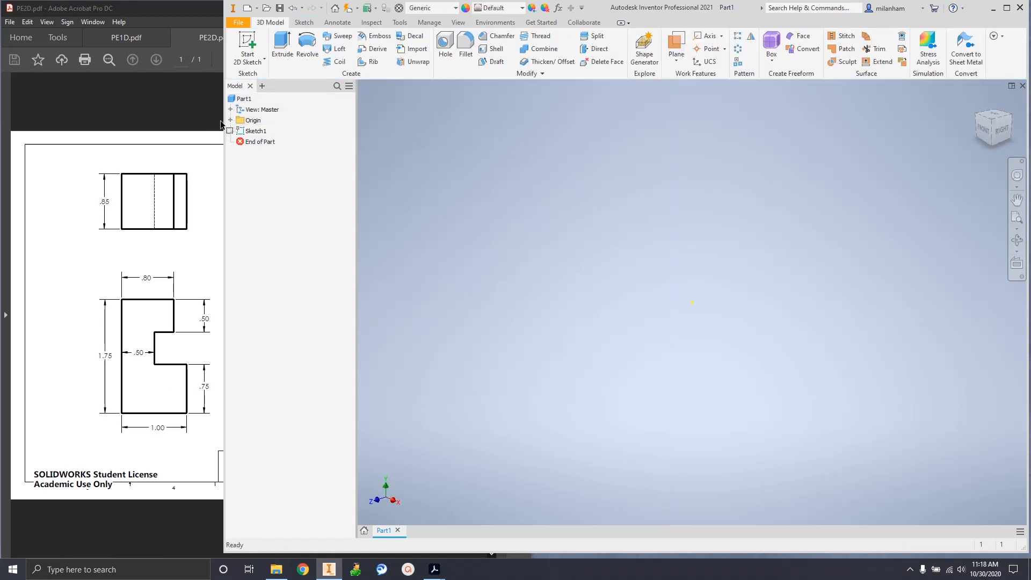
right_click(250, 131)
click(293, 164)
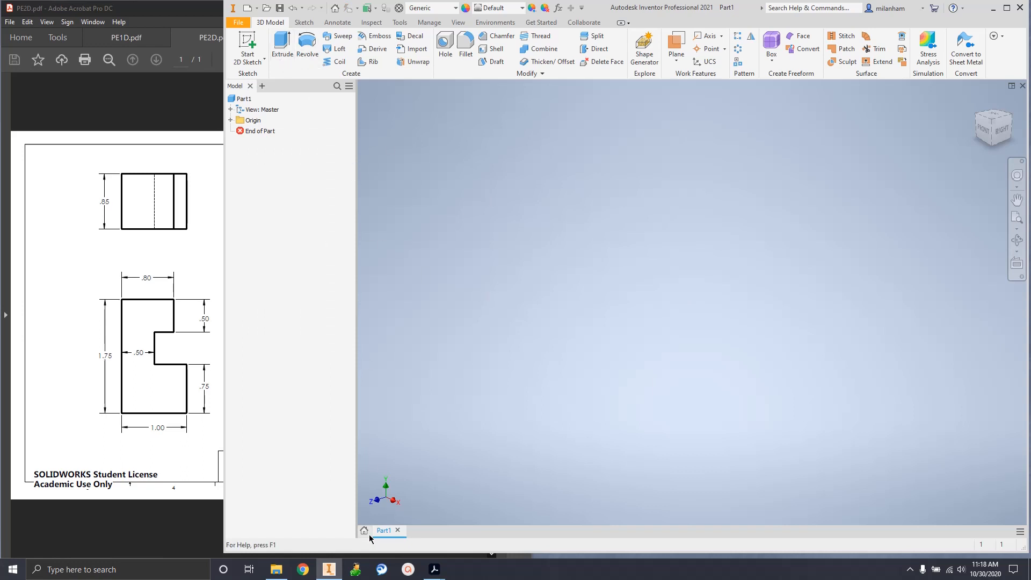
Step: Close Part1 without saving and create a new part from the Standard.ipt template
click(397, 531)
click(597, 303)
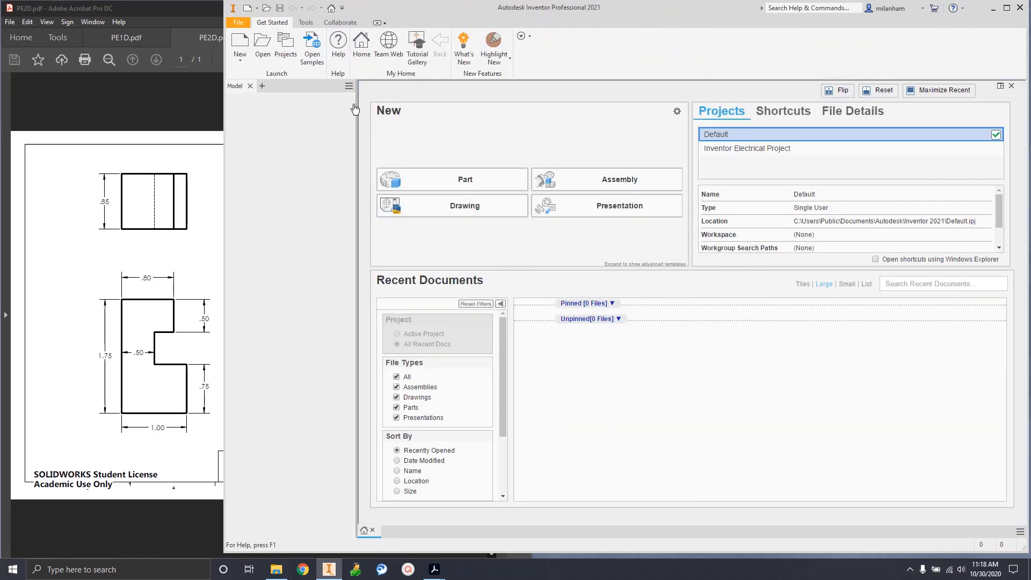
click(240, 49)
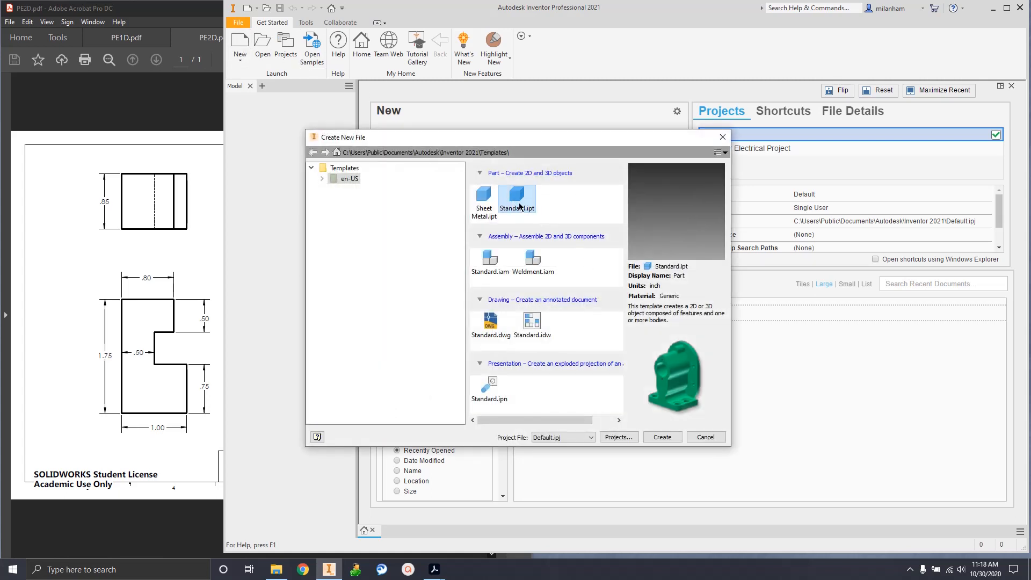
click(525, 204)
double_click(516, 197)
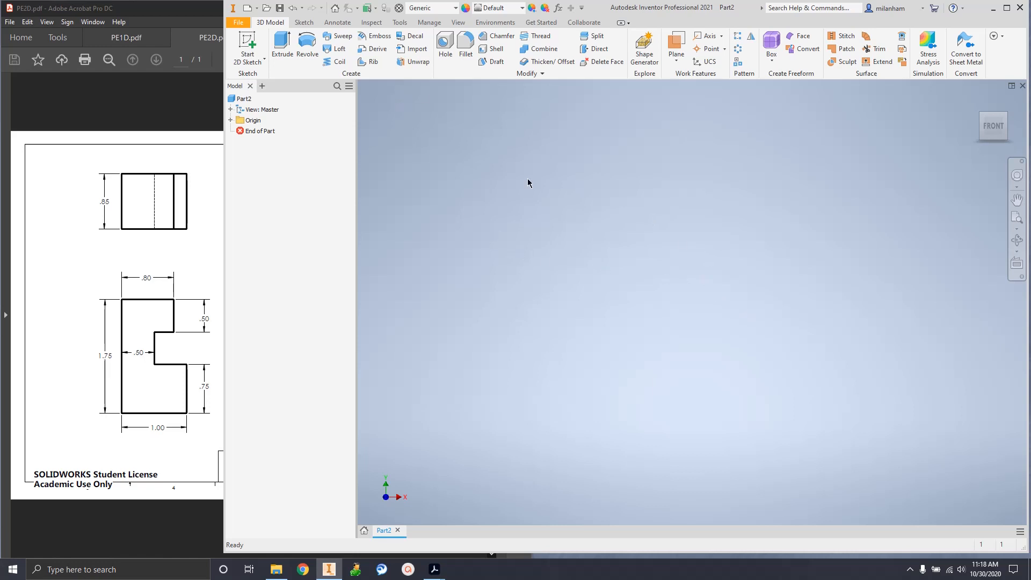
Step: Start a 2D sketch on the YZ plane and draw a 1 in horizontal line rightward from the origin
click(244, 42)
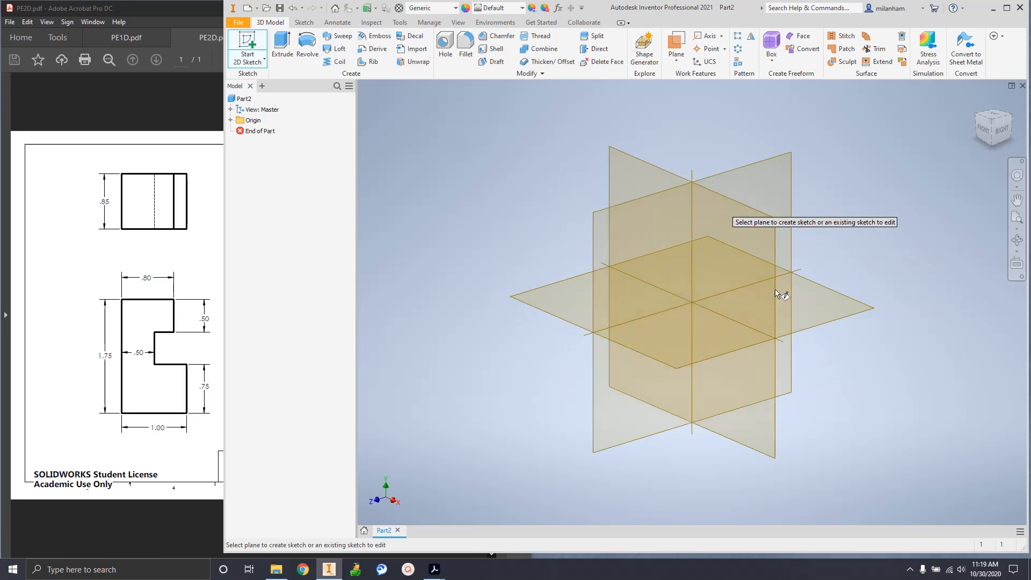
click(608, 224)
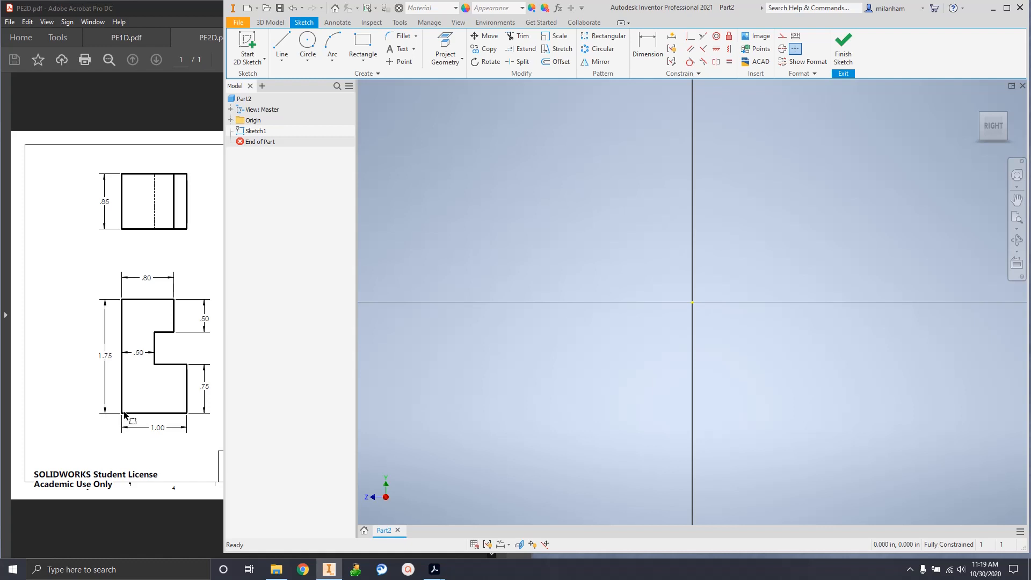
click(281, 43)
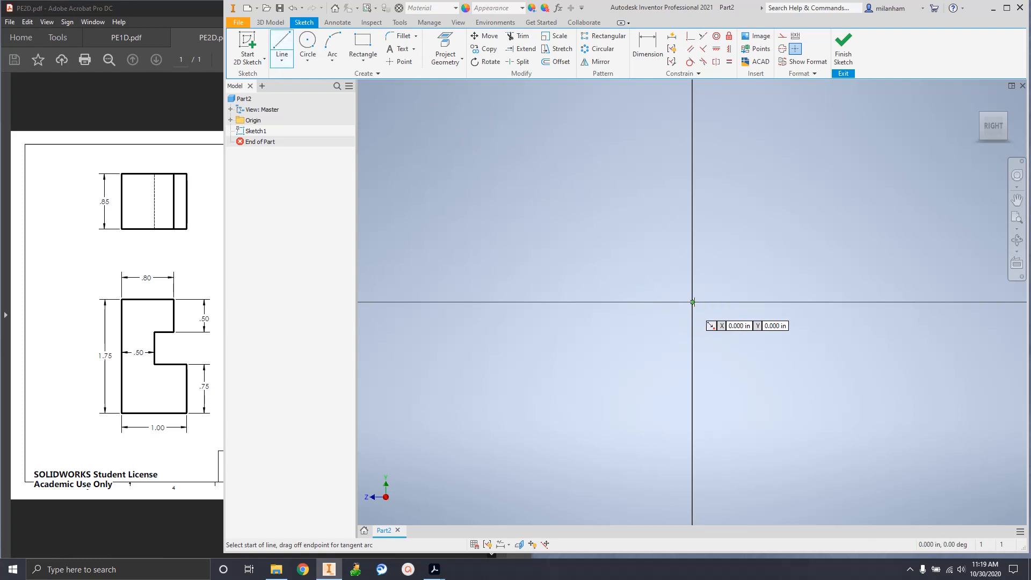
click(692, 302)
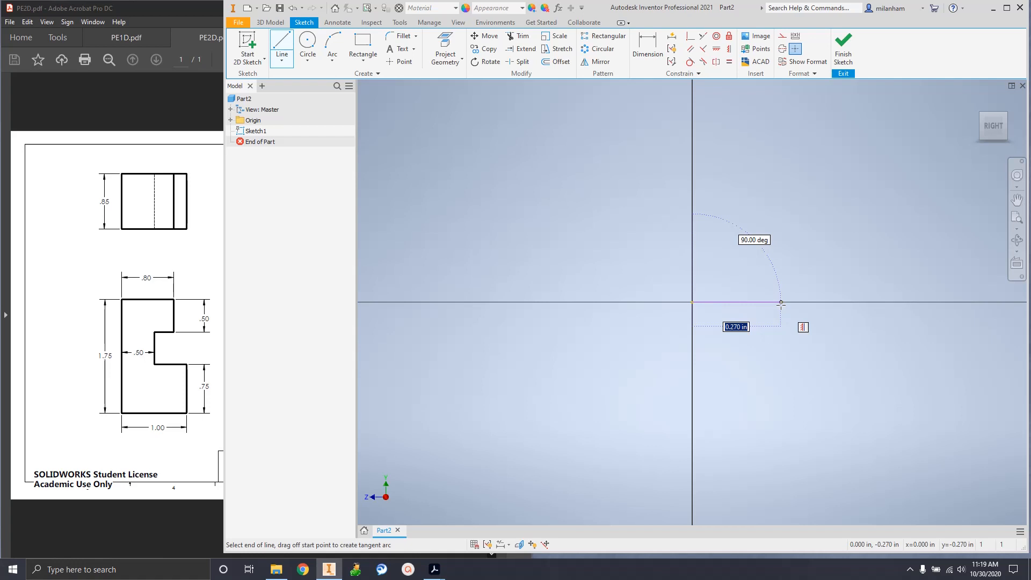
text(1)
key(Return)
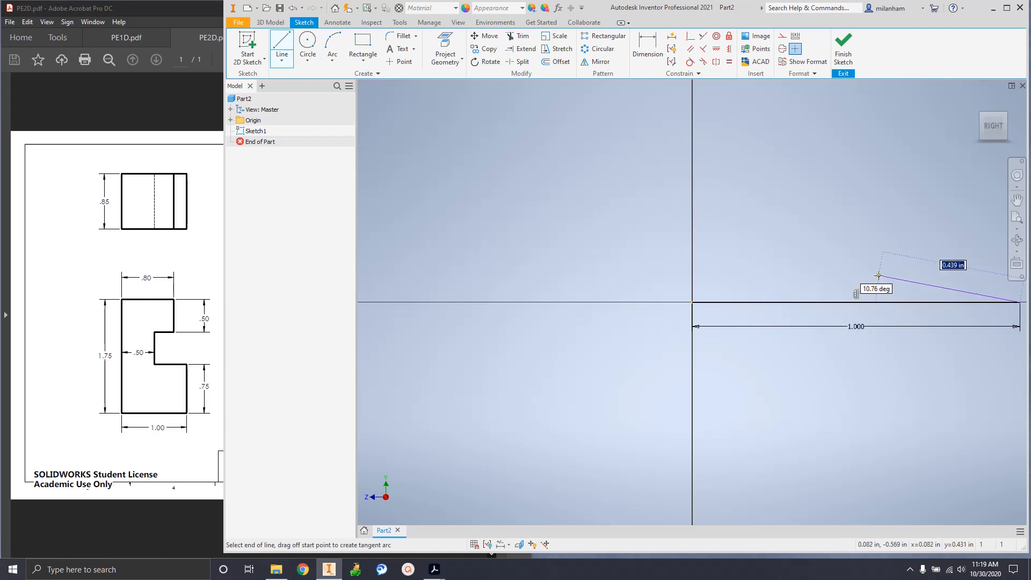
scroll(879, 276, up, 4)
scroll(879, 276, down, 7)
scroll(879, 276, up, 6)
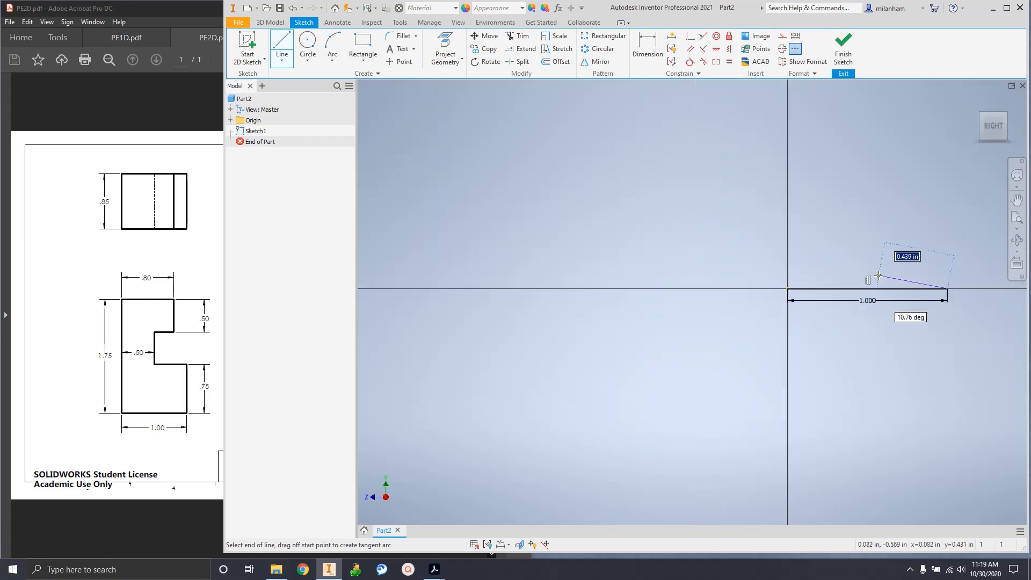
scroll(878, 273, down, 3)
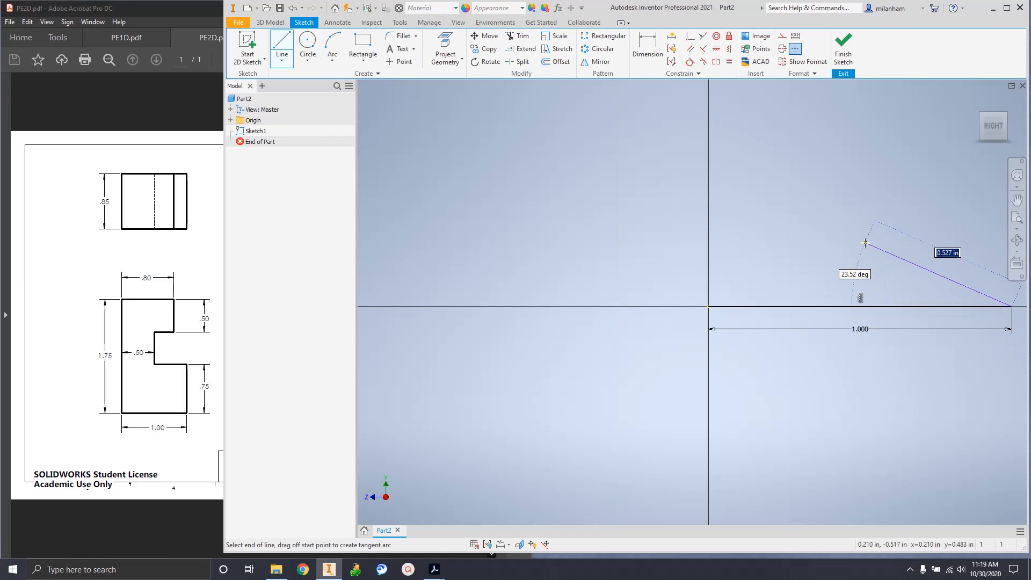
mouse_move(866, 243)
middle_down()
mouse_move(675, 256)
mouse_move(643, 318)
mouse_move(725, 318)
mouse_move(730, 349)
mouse_move(678, 275)
middle_up()
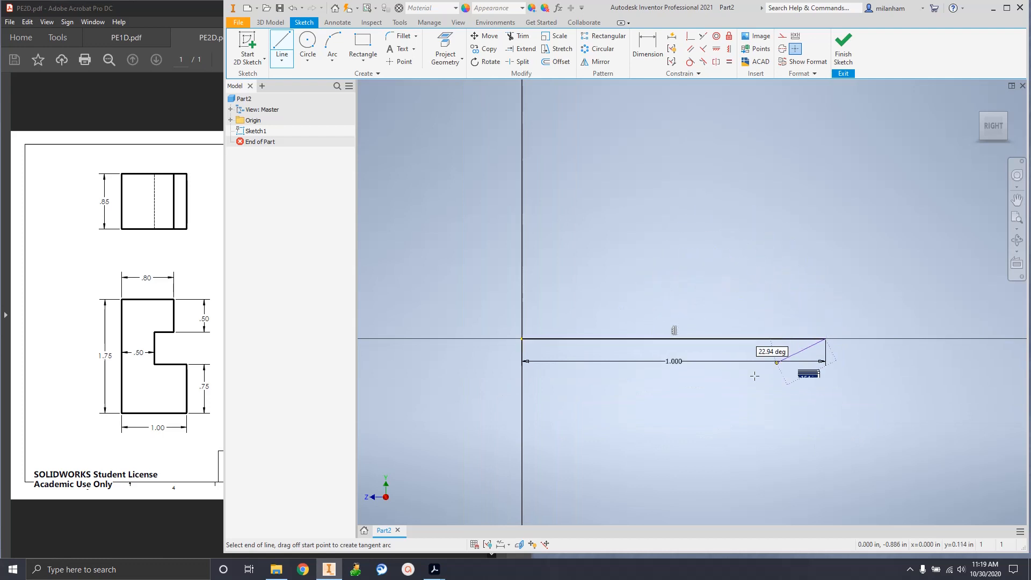
scroll(751, 350, up, 10)
mouse_move(768, 282)
middle_down()
mouse_move(879, 353)
mouse_move(999, 398)
middle_up()
middle_drag(557, 331, 993, 263)
mouse_move(467, 263)
middle_down()
mouse_move(672, 281)
mouse_move(913, 365)
middle_up()
key(Escape)
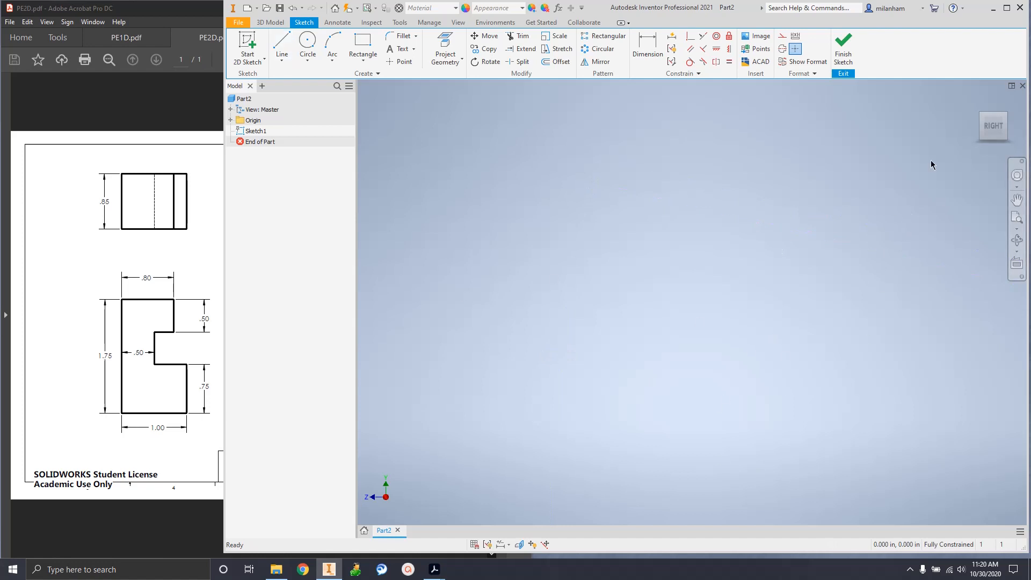
mouse_move(991, 129)
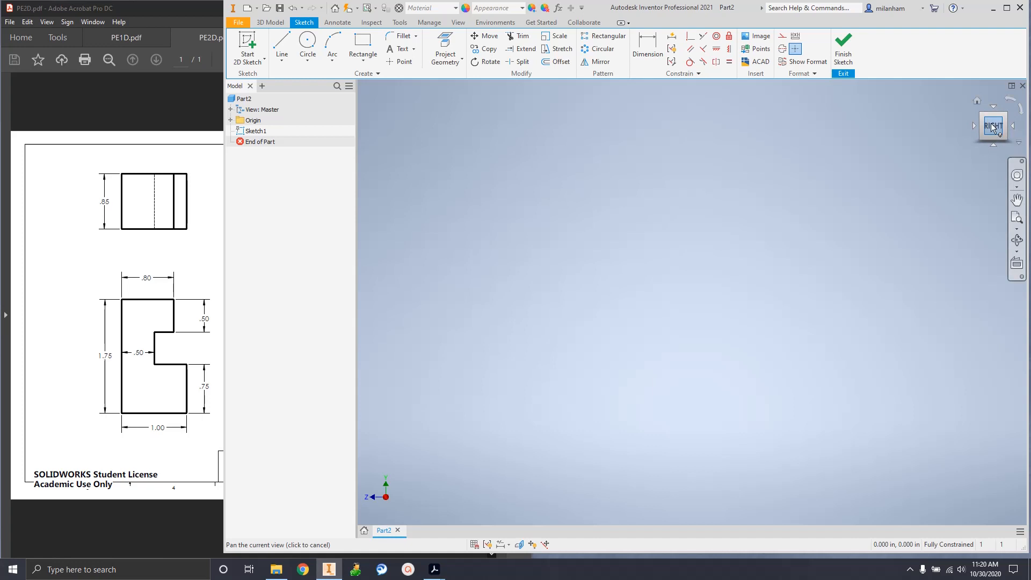
click(995, 129)
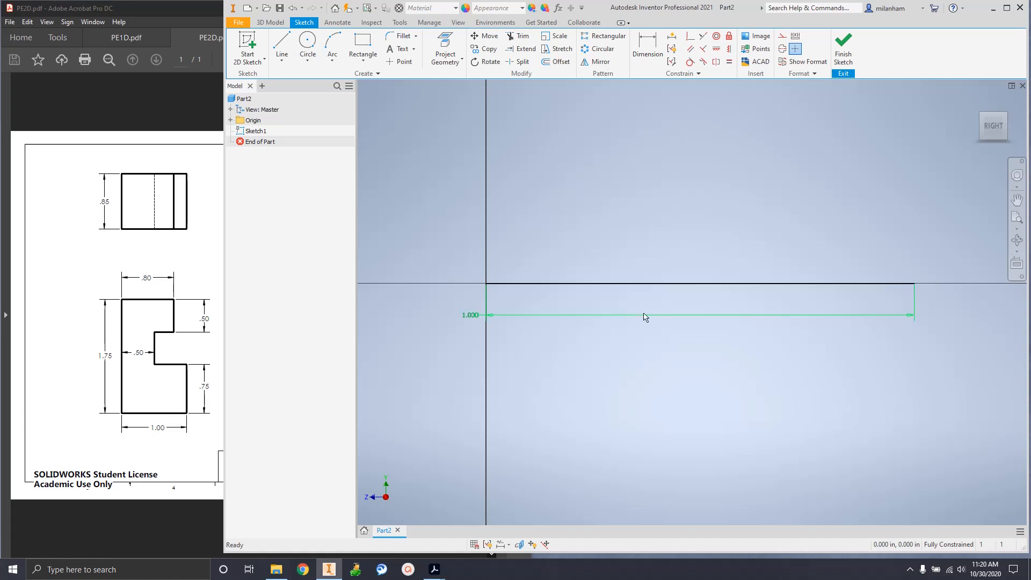
Step: Draw a 0.75 in vertical line upward from the free end of the 1 in base line
click(282, 46)
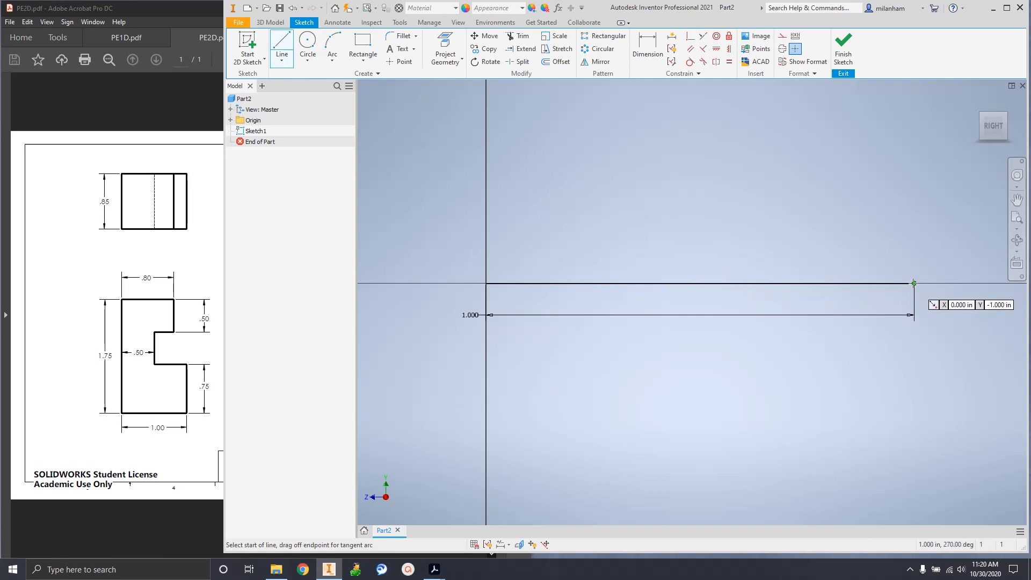
click(914, 283)
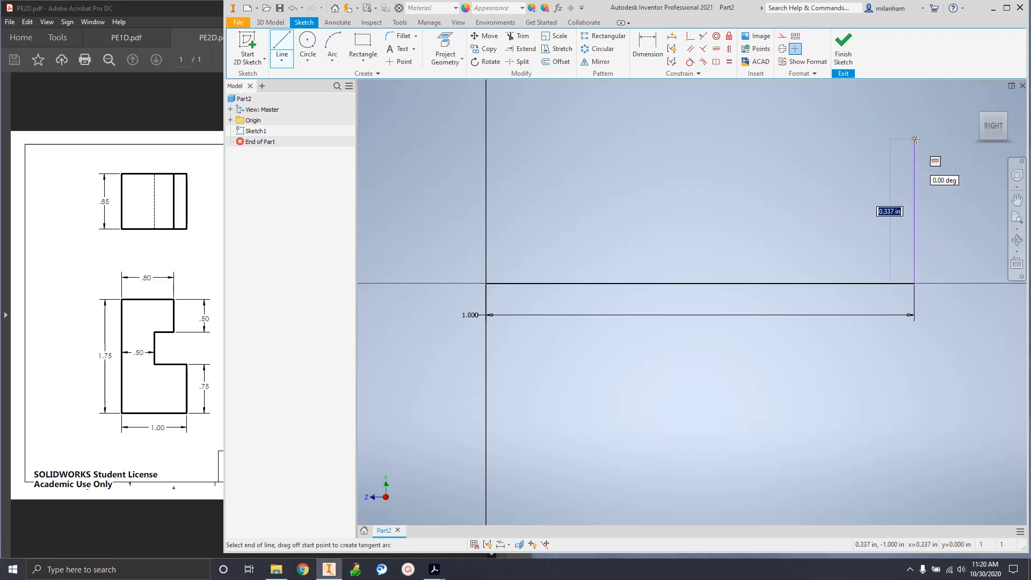
text(.75)
key(Tab)
key(Return)
Step: Continue the profile with a 0.5 in horizontal line running inward from the top of the 0.75 in line
middle_drag(773, 188, 698, 351)
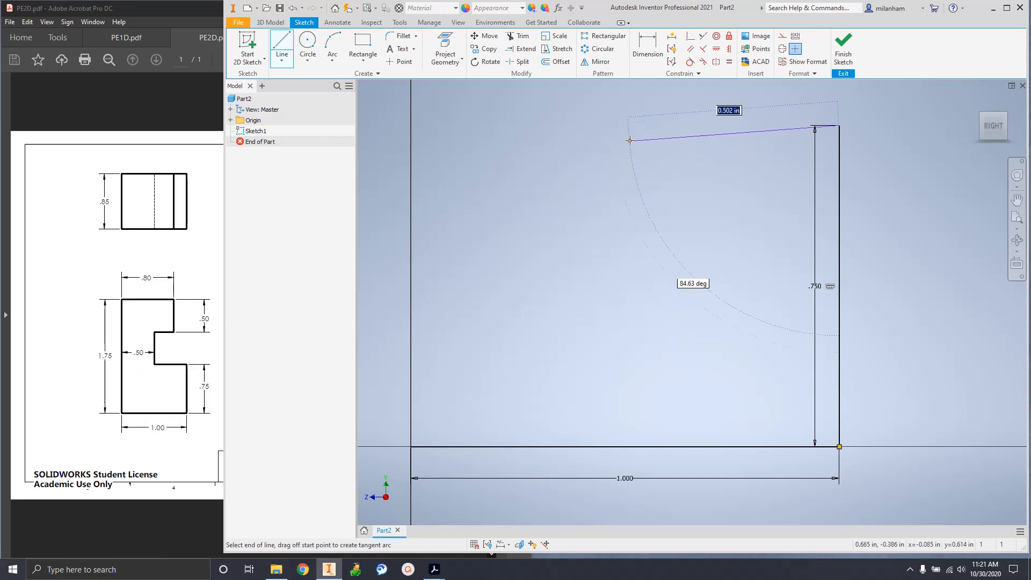
text(0.5)
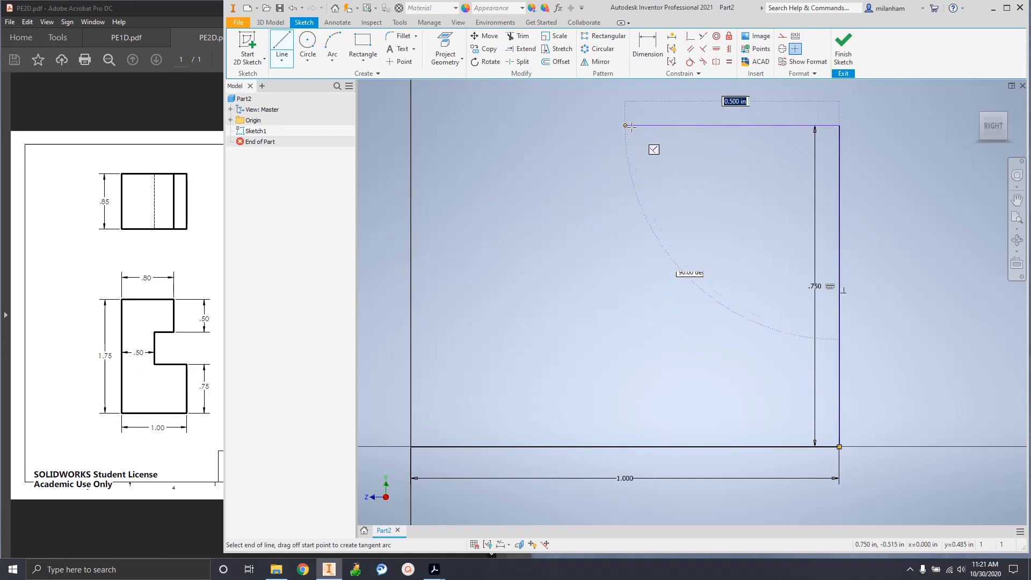
key(Return)
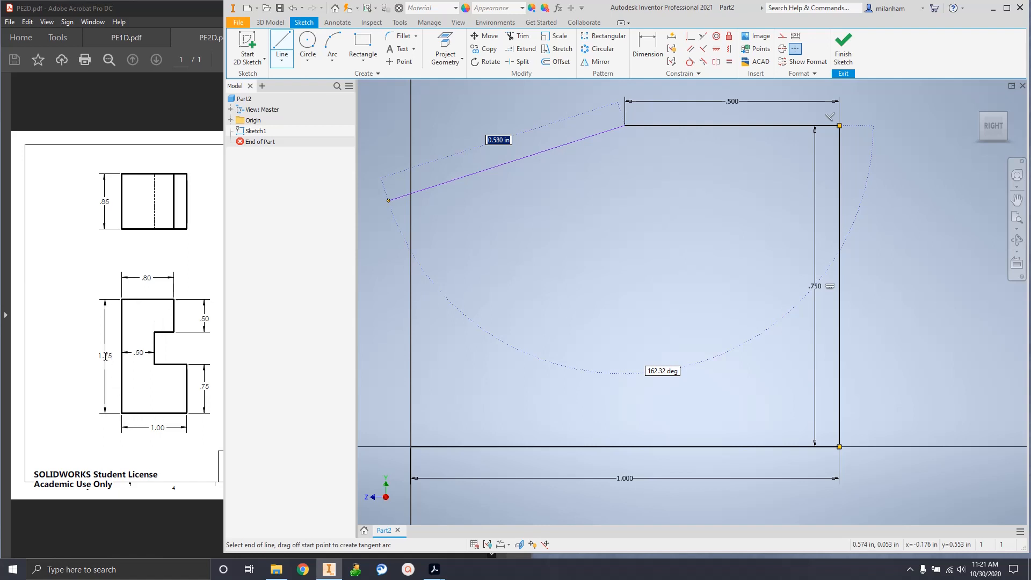
Step: Work out the notch height from the .50, .75 and 1.75 dimensions in the PE2D drawing and draw its vertical line 0.5 in upward
click(201, 319)
drag(200, 319, 224, 321)
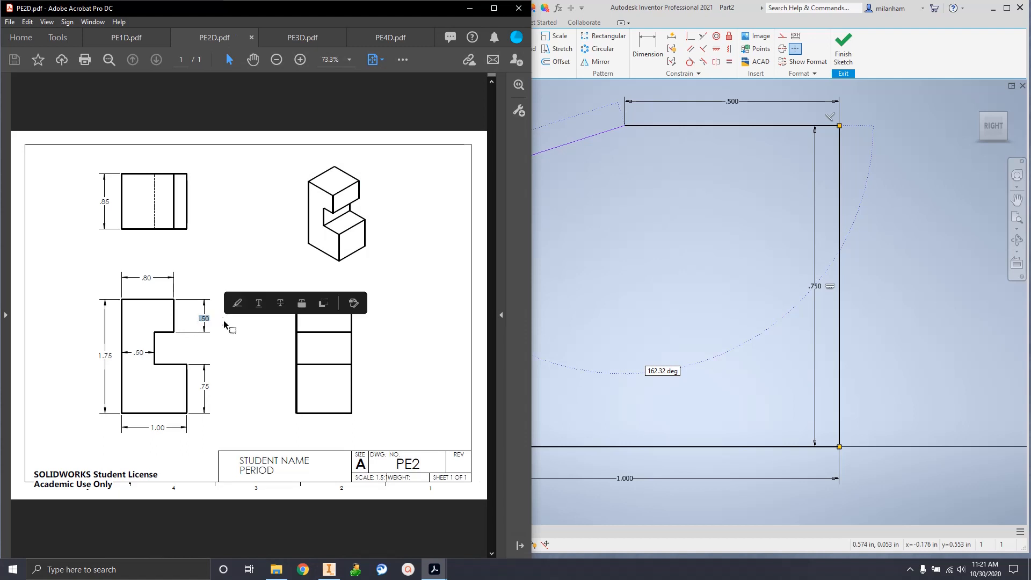
drag(196, 385, 222, 394)
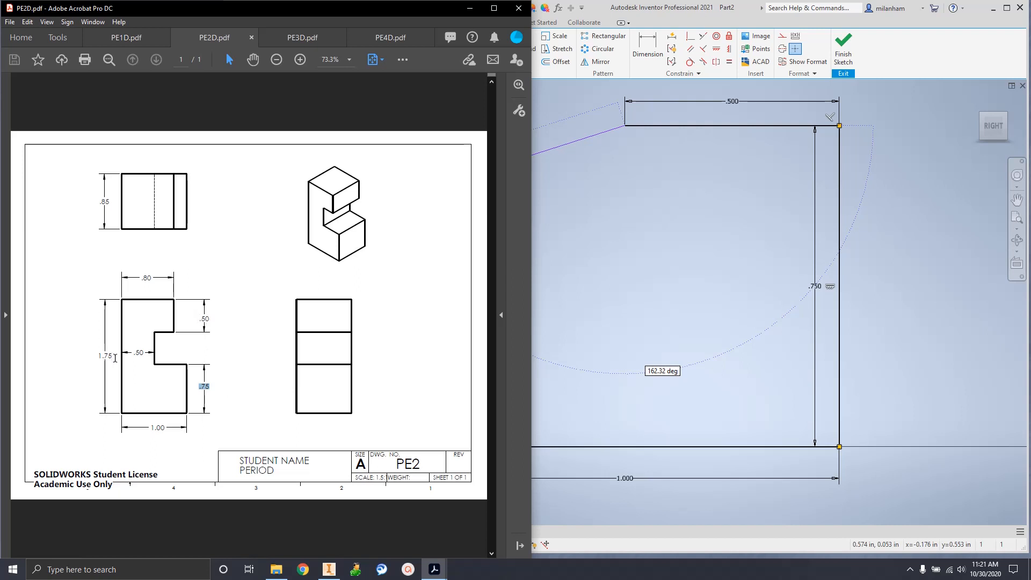
drag(114, 357, 101, 356)
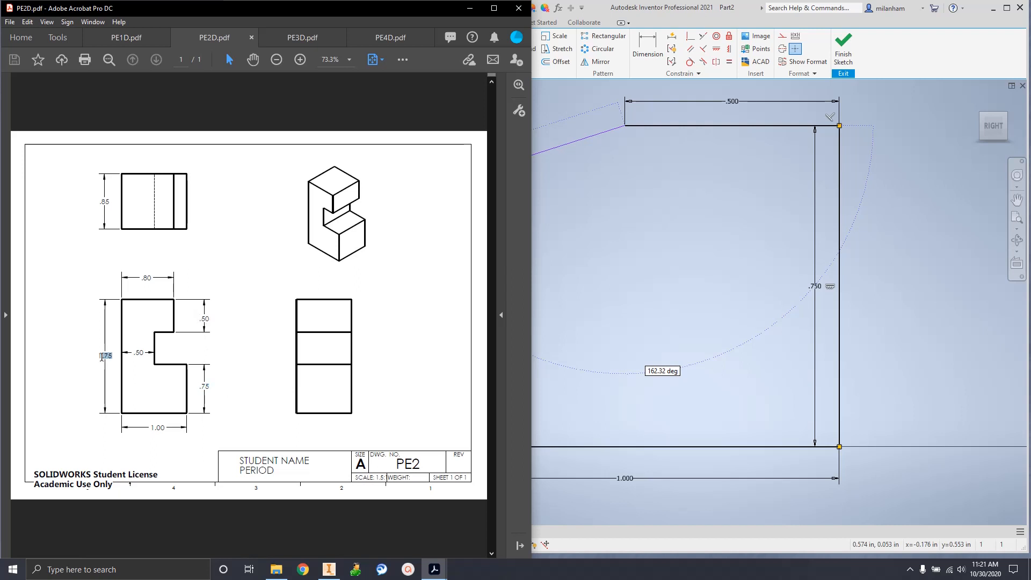
click(160, 379)
middle_drag(685, 165, 689, 320)
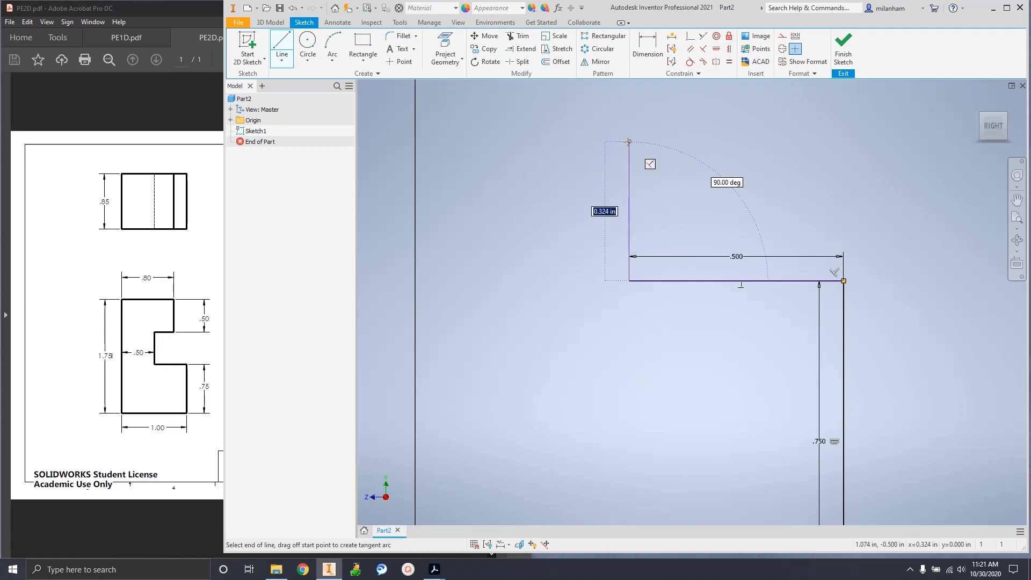
text(.5)
key(Return)
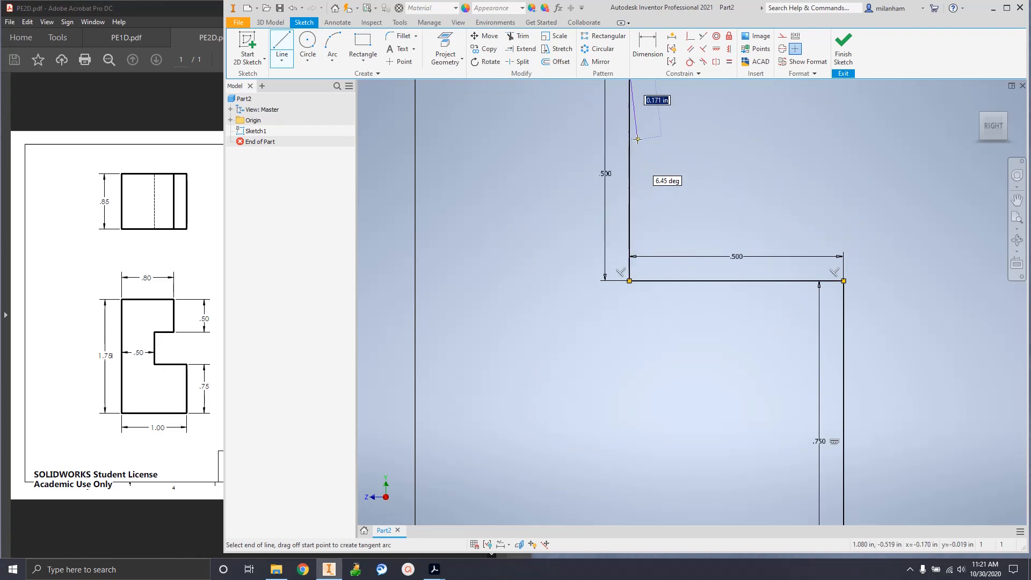
Step: Continue the profile with a 0.3 in horizontal line outward from the notch and a 0.5 in vertical line upward
mouse_move(638, 139)
middle_down()
mouse_move(592, 272)
mouse_move(593, 343)
middle_up()
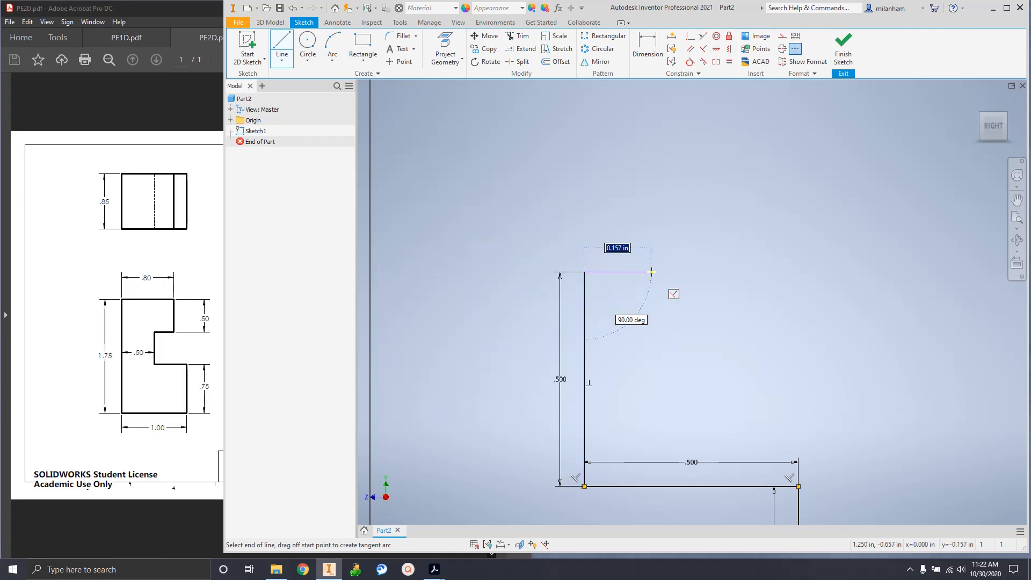
click(712, 272)
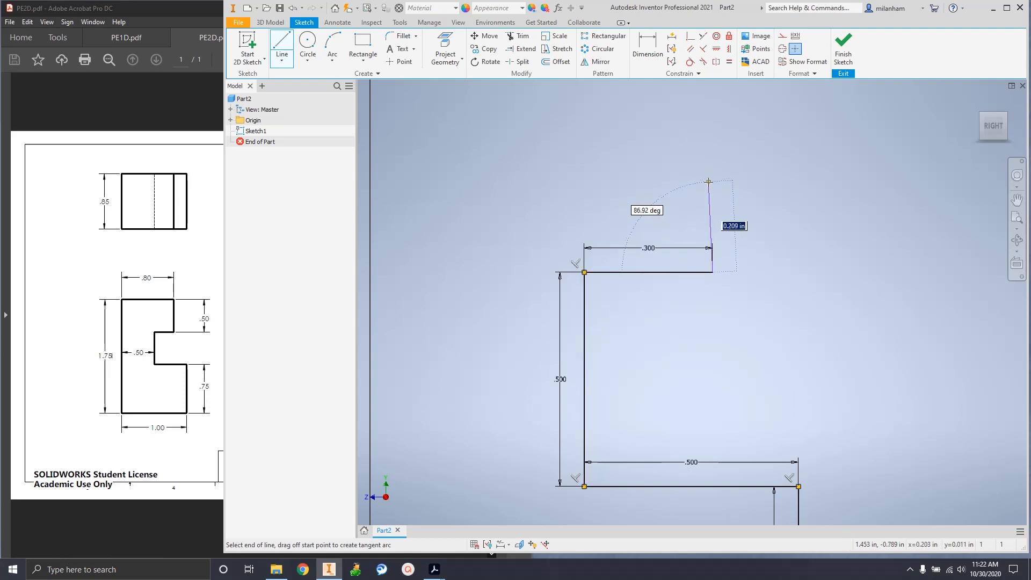
text(.5)
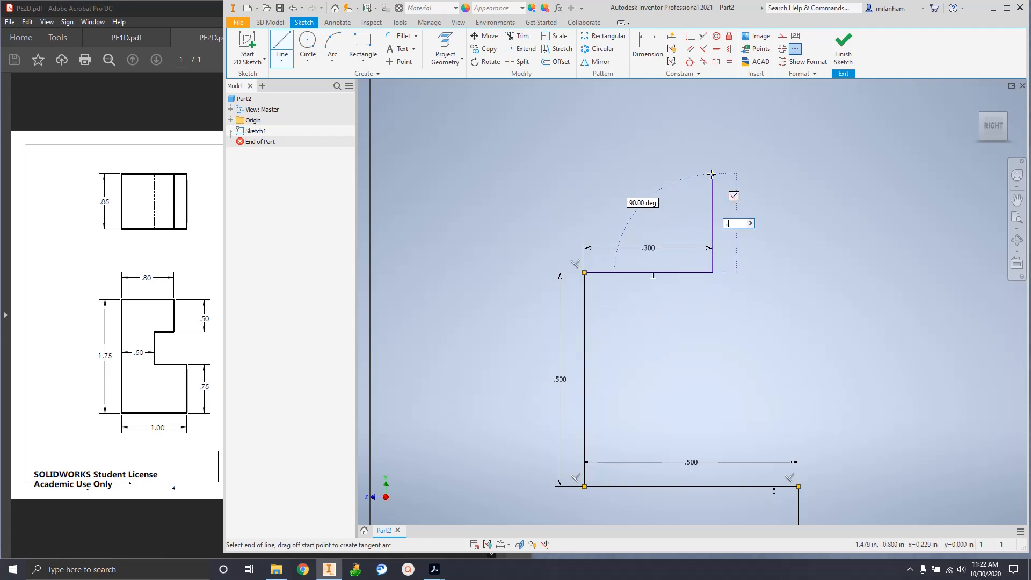
key(Return)
Step: Draw the top edge back to the vertical axis, close the profile at the origin, and end the Line command
middle_drag(587, 152, 607, 338)
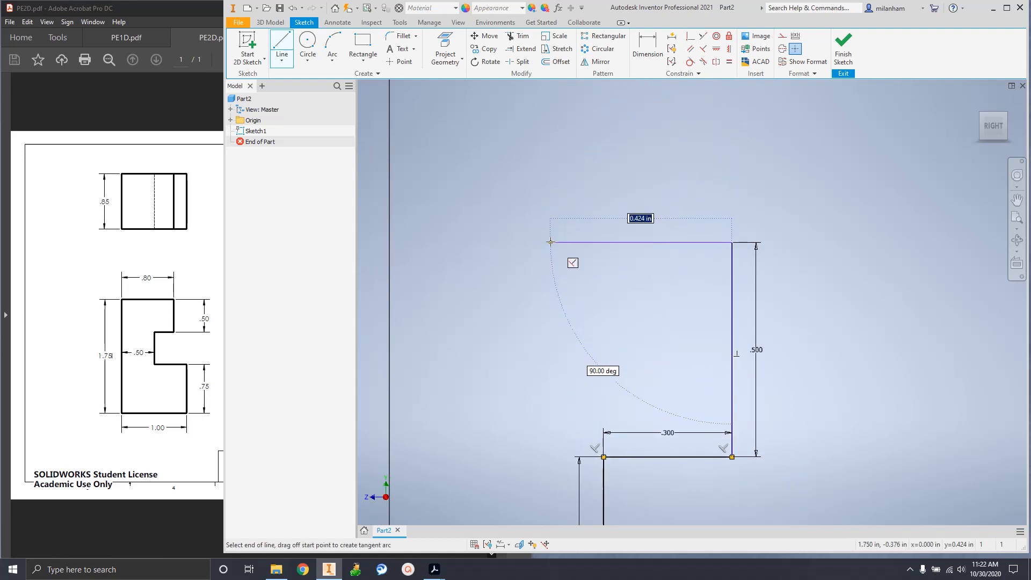
click(390, 242)
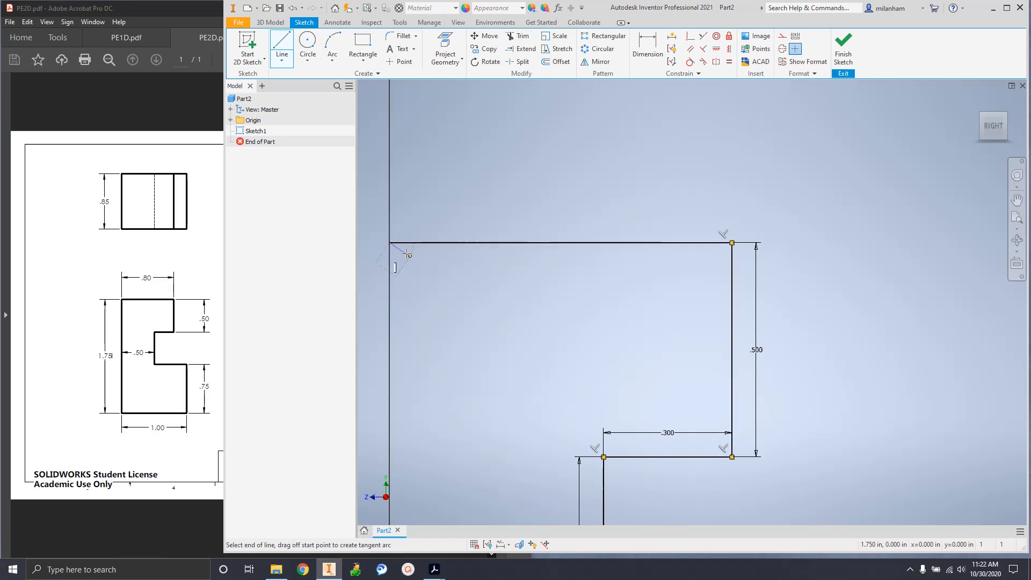
middle_drag(444, 296, 495, 177)
scroll(484, 243, up, 4)
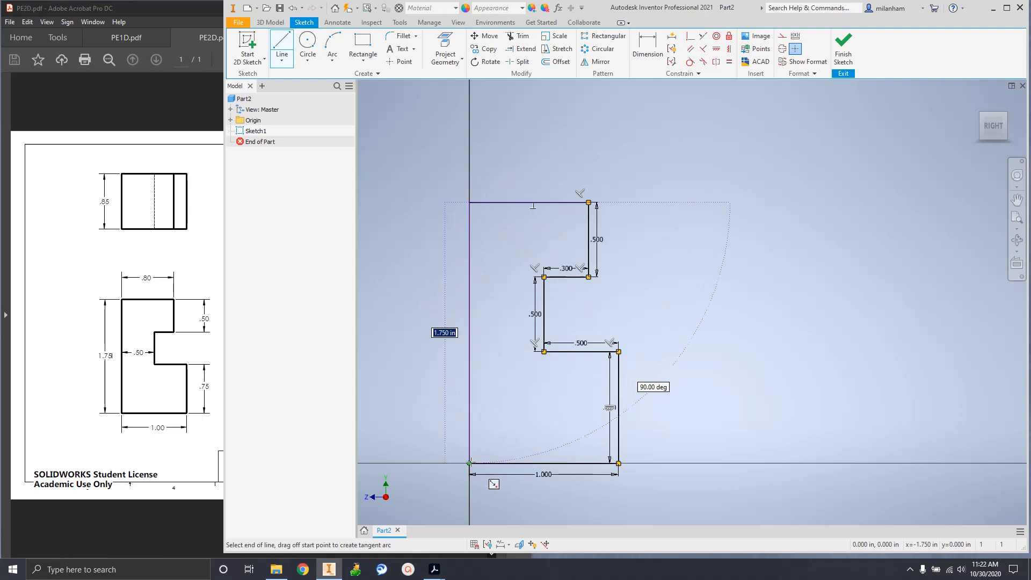
click(469, 463)
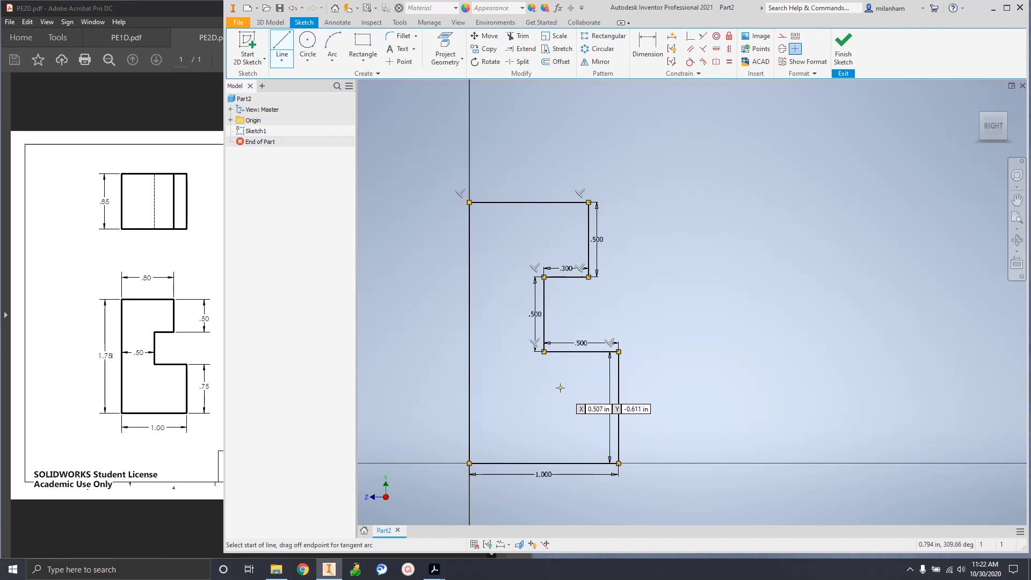
key(Escape)
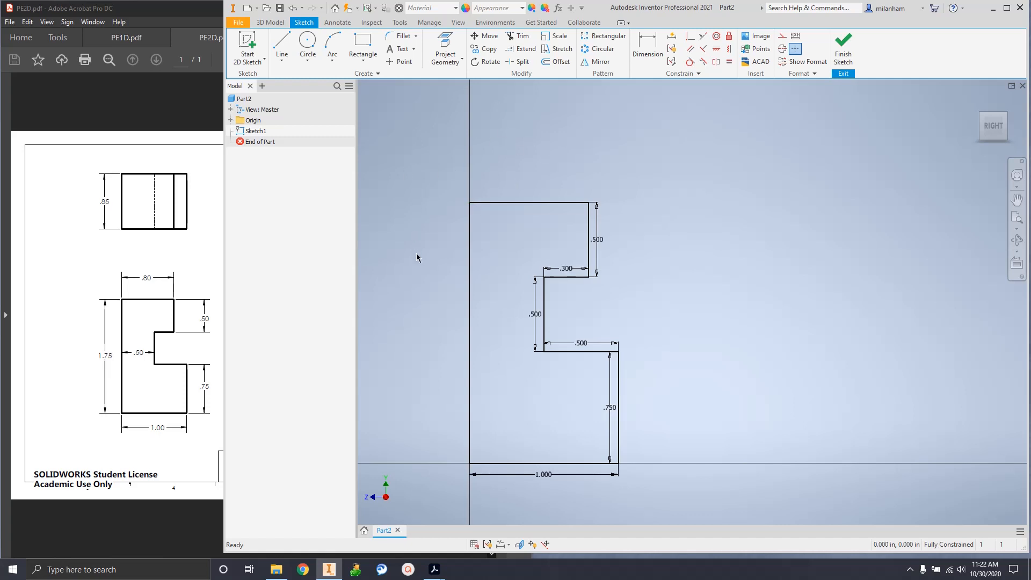
Step: Try crossing and enclosing selections over the whole profile and its notch area, clearing each selection
click(521, 203)
mouse_move(740, 160)
mouse_down()
mouse_move(646, 223)
mouse_move(376, 481)
mouse_up()
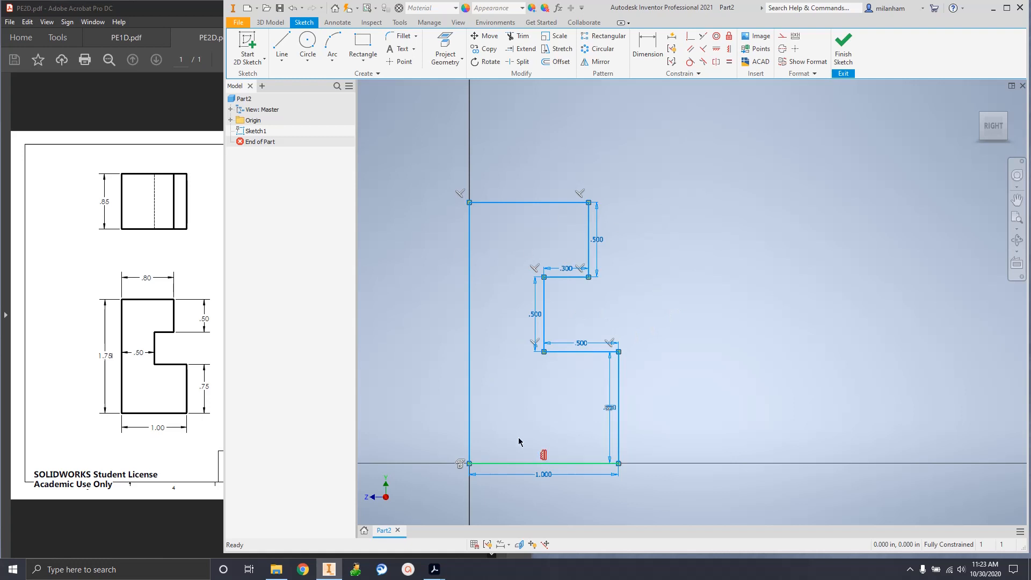
click(693, 264)
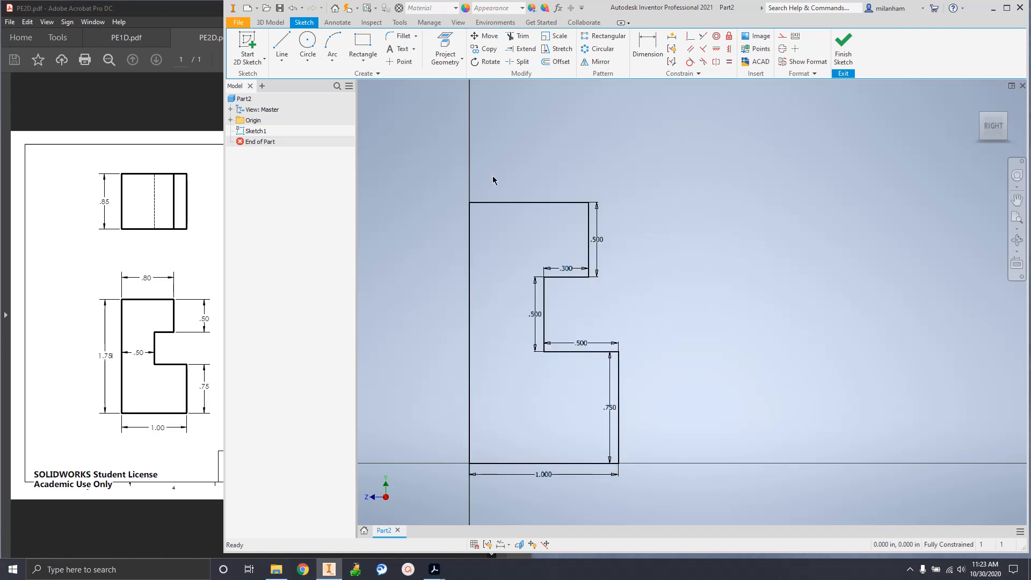
mouse_move(420, 163)
mouse_down()
mouse_move(674, 355)
mouse_move(553, 276)
mouse_move(366, 196)
mouse_move(476, 156)
mouse_move(399, 128)
mouse_move(470, 143)
mouse_move(762, 288)
mouse_move(820, 396)
mouse_move(848, 412)
mouse_move(886, 478)
mouse_move(881, 348)
mouse_up()
click(883, 319)
drag(879, 232, 400, 429)
mouse_move(772, 149)
mouse_down()
mouse_move(606, 299)
mouse_move(479, 381)
mouse_move(449, 472)
mouse_move(489, 471)
mouse_move(457, 490)
mouse_up()
click(636, 420)
mouse_move(630, 262)
mouse_down()
mouse_move(541, 346)
mouse_move(458, 377)
mouse_up()
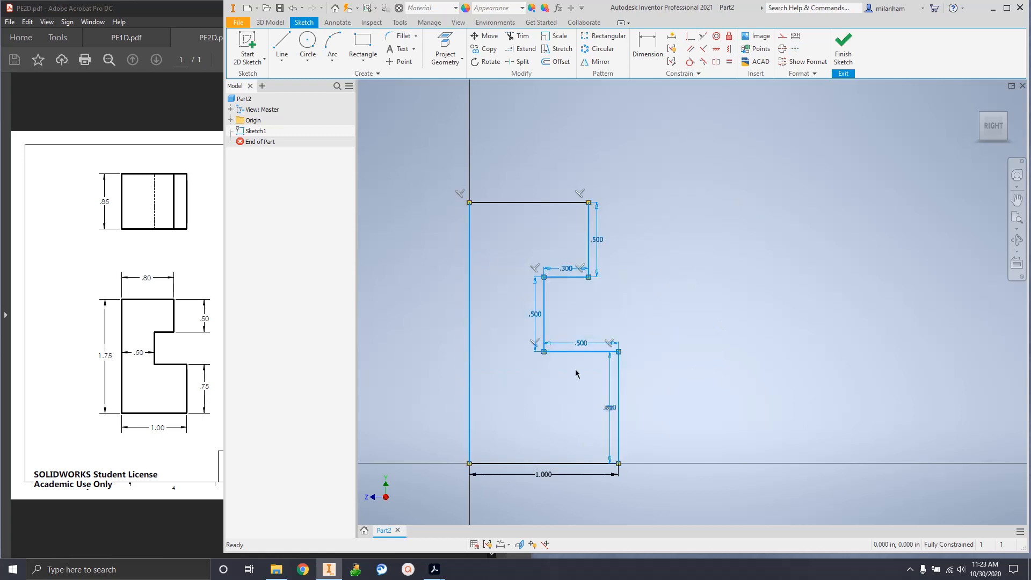
click(508, 248)
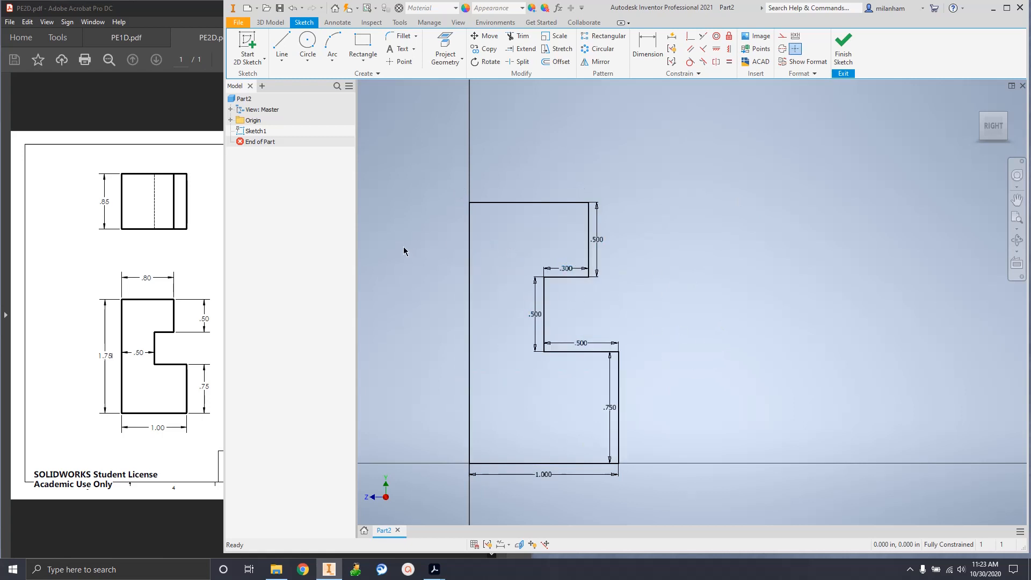
Step: Try enclosing-window selections around the middle part of the profile and clear them
mouse_move(401, 243)
mouse_down()
mouse_move(472, 285)
mouse_move(621, 328)
mouse_up()
click(444, 265)
drag(422, 278, 678, 339)
drag(431, 270, 430, 246)
drag(419, 304, 632, 340)
drag(432, 281, 649, 388)
click(649, 323)
Step: Select the entire profile with a crossing selection and delete all its lines and dimensions
mouse_move(785, 138)
mouse_down()
mouse_move(403, 472)
mouse_move(409, 499)
mouse_up()
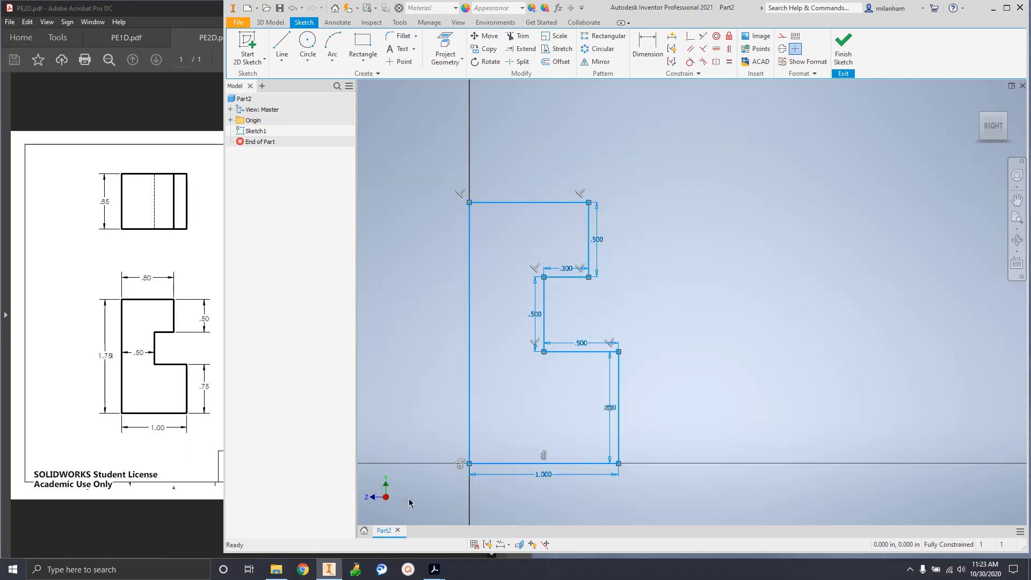
click(768, 187)
drag(715, 181, 463, 317)
click(749, 204)
drag(746, 166, 399, 477)
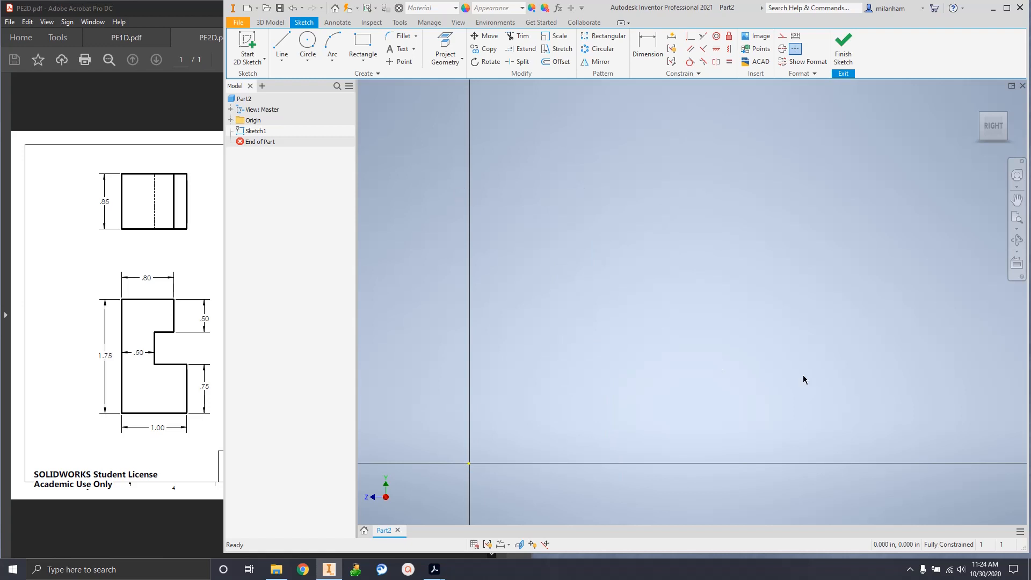
Step: Draw a 1 in horizontal base line from the origin and a 0.5 in vertical line up from its end
click(282, 48)
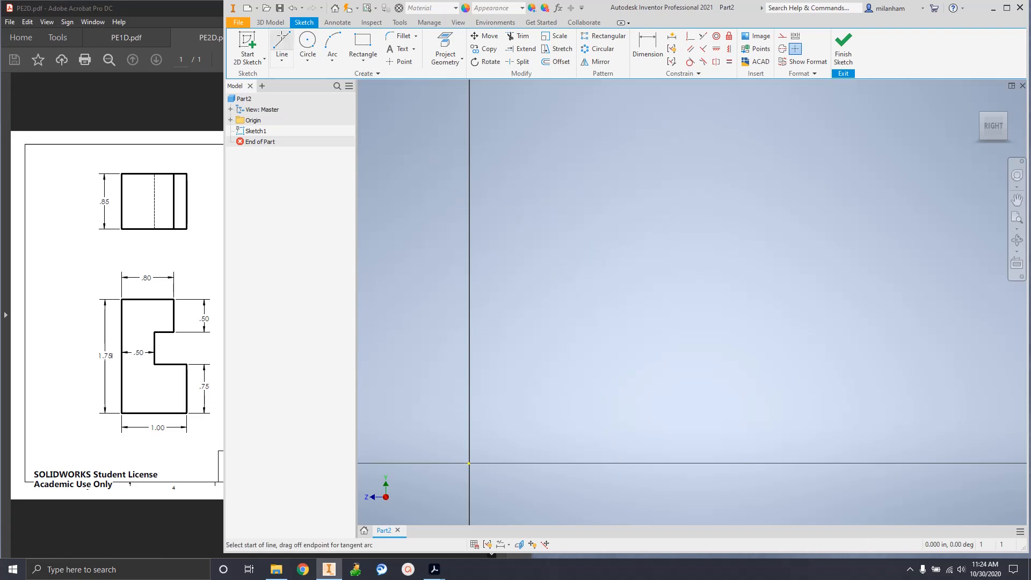
click(469, 463)
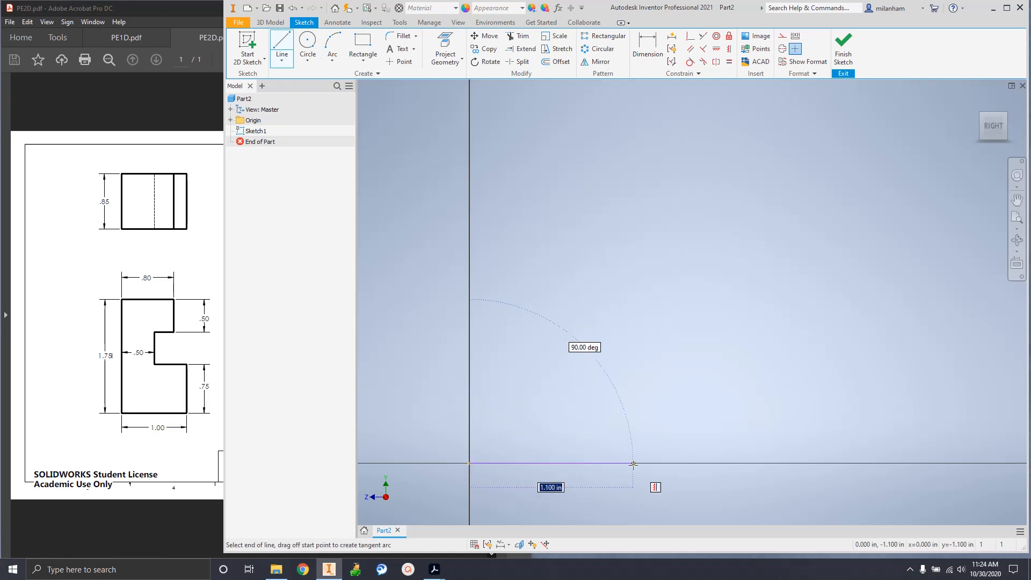
text(1)
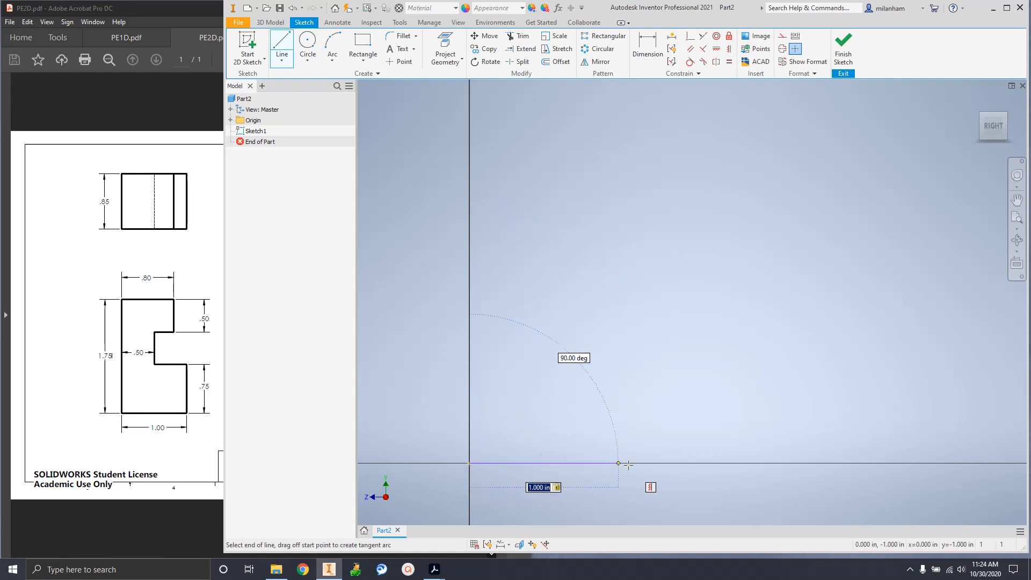
key(Return)
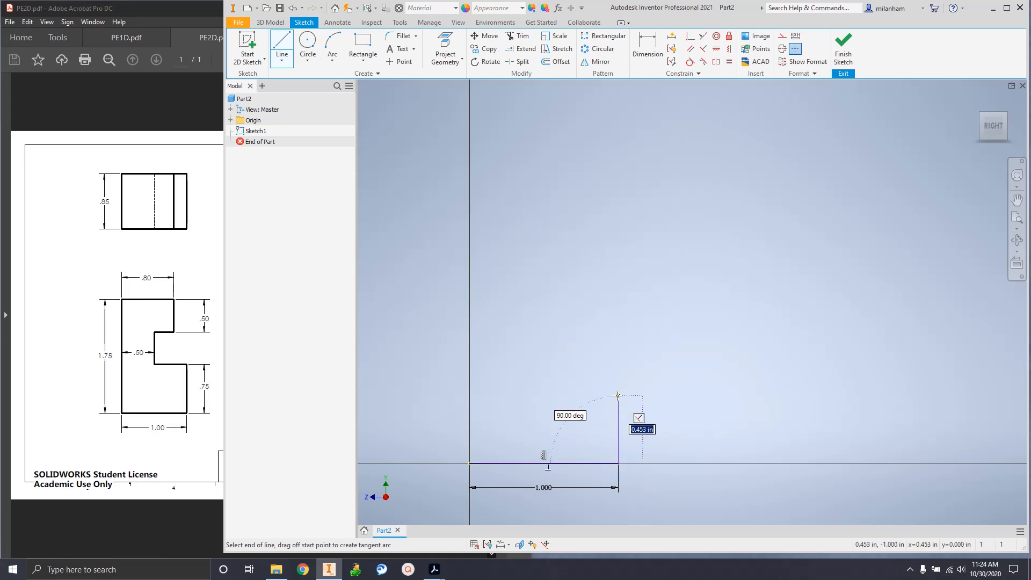
text(.5)
key(Return)
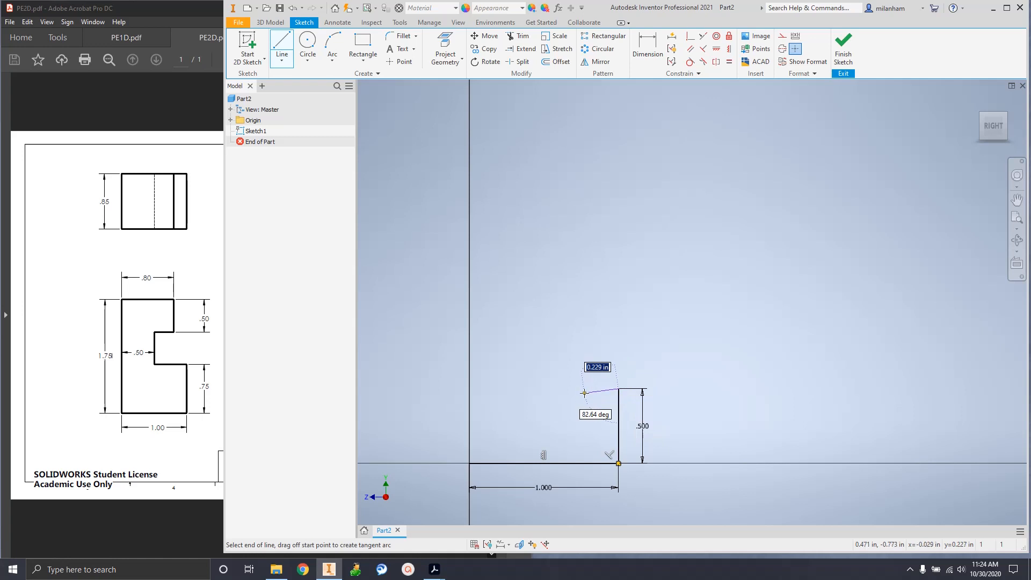
Step: Continue the profile through the notch with lines 0.5 in inward, 0.5 in upward and 0.3 in outward
text(.5)
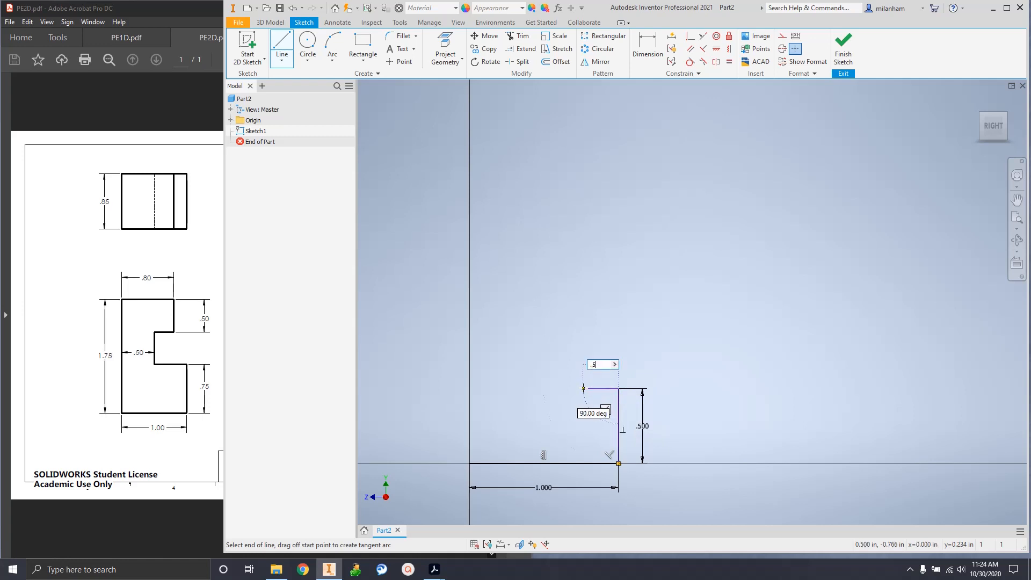
key(Return)
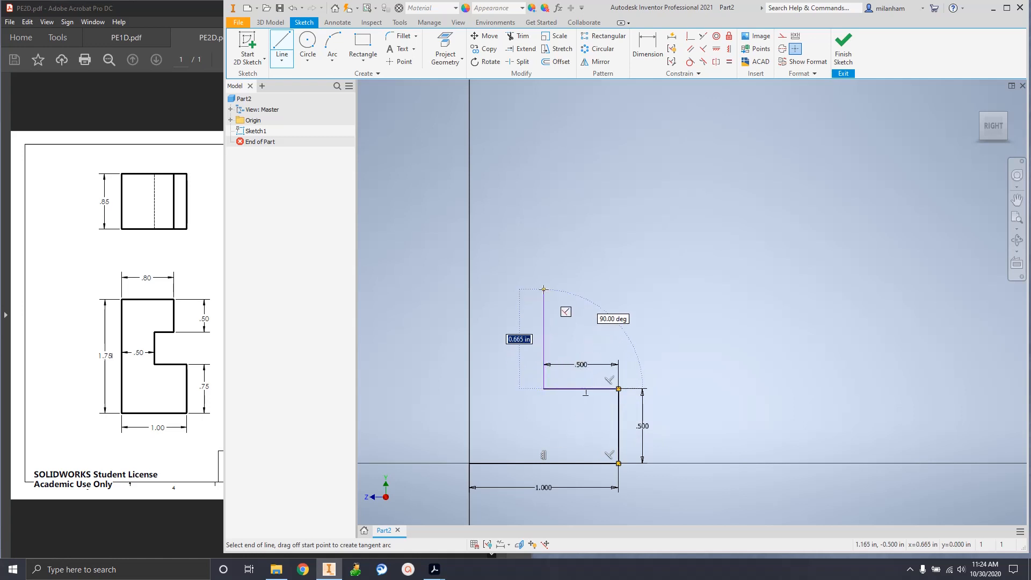
text(.5)
key(Return)
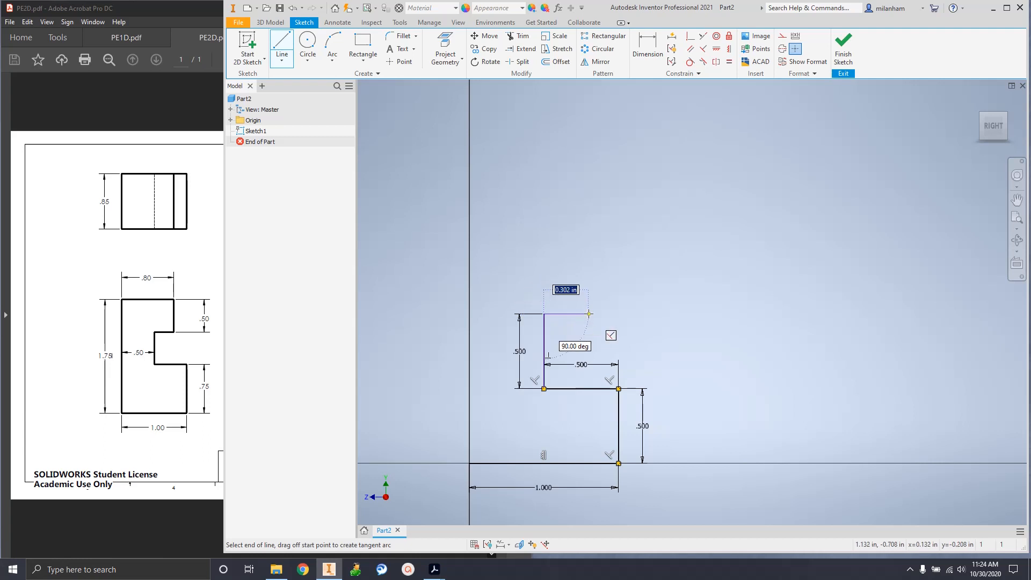
text(.3)
key(Return)
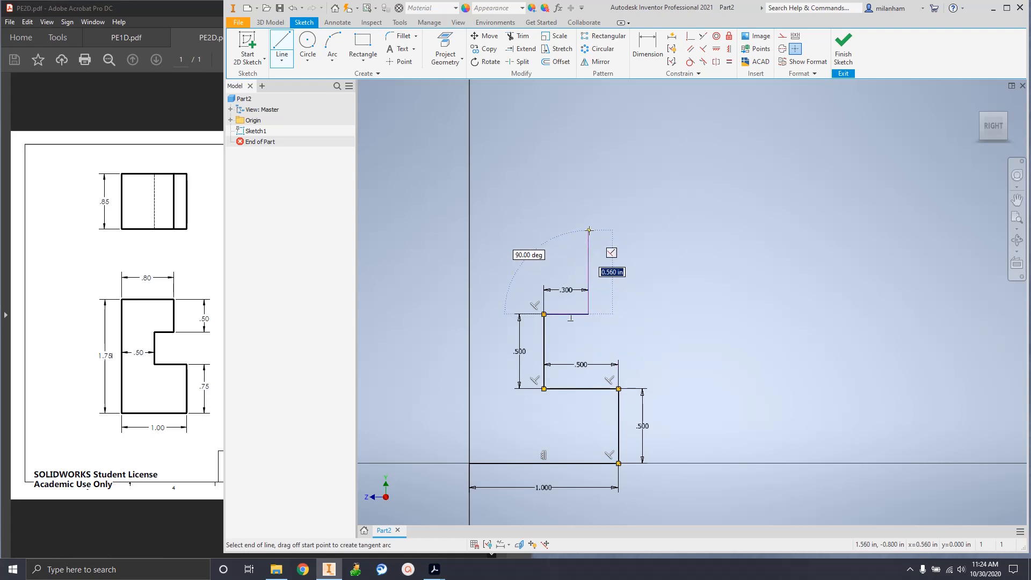
Step: Draw a 0.5 in vertical line upward, run the top edge back to the vertical axis and close the profile at the origin
text(.5)
key(Return)
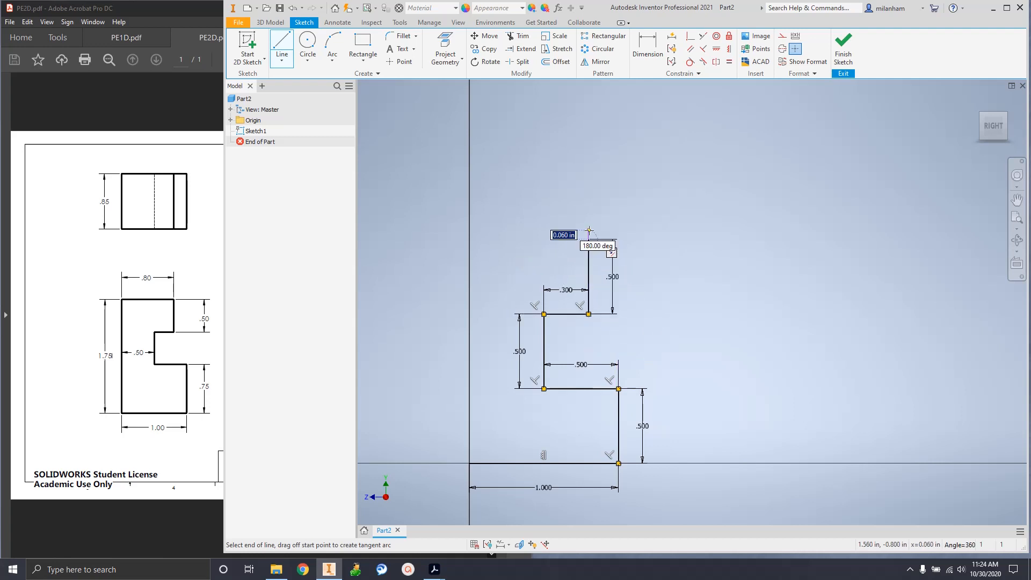
click(470, 239)
click(470, 463)
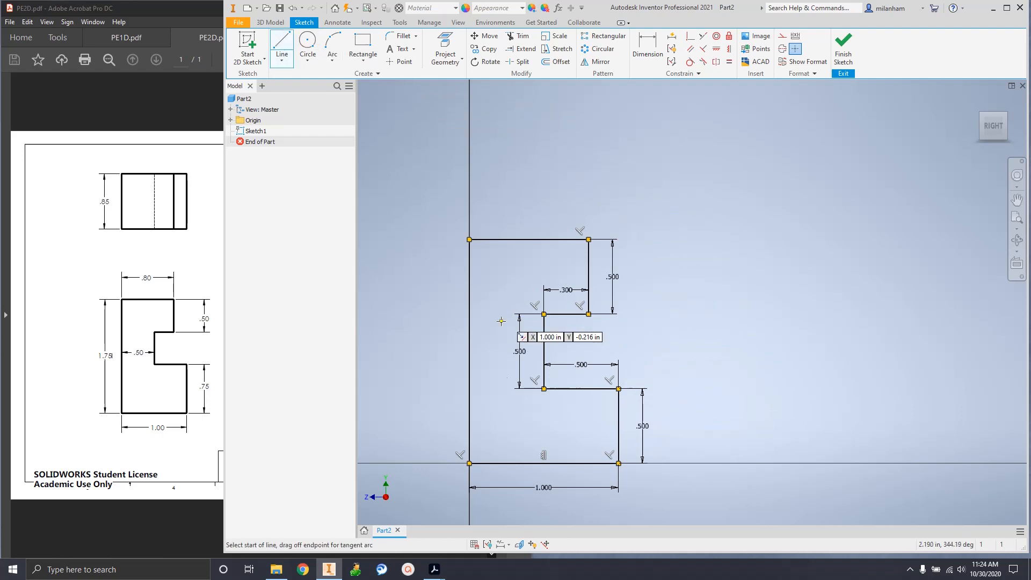
click(645, 425)
click(714, 368)
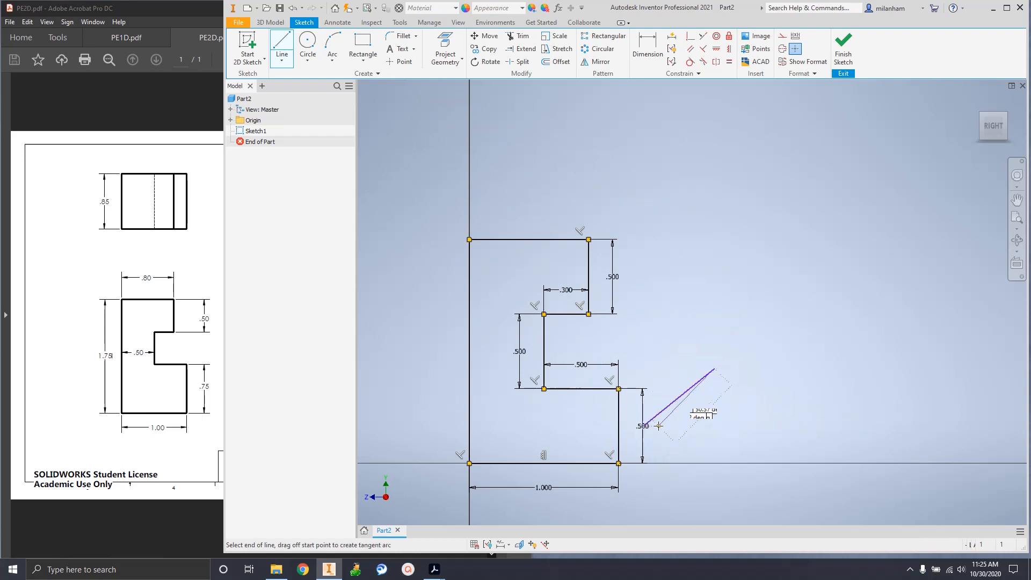
click(778, 447)
click(732, 287)
click(980, 367)
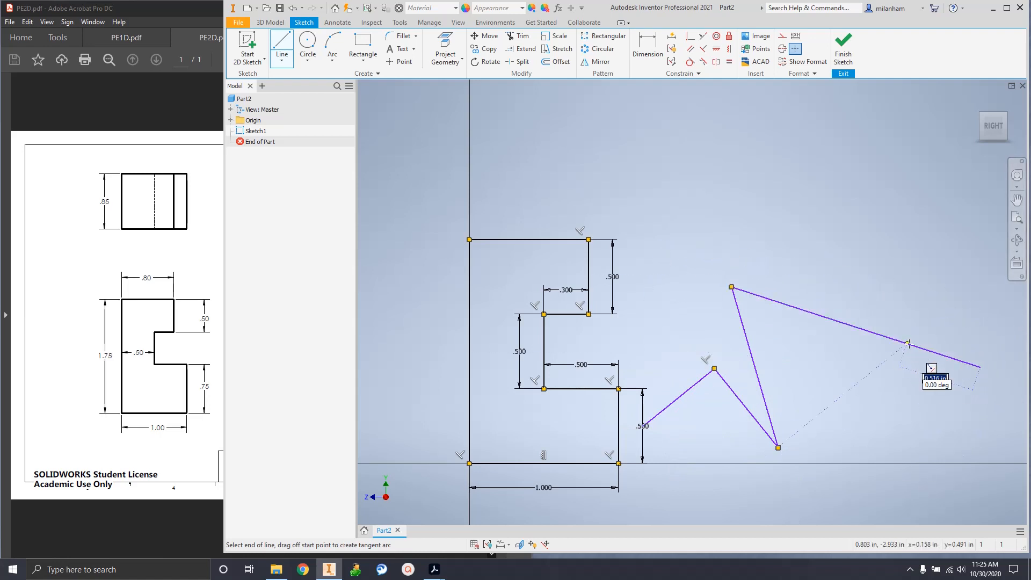
key(Escape)
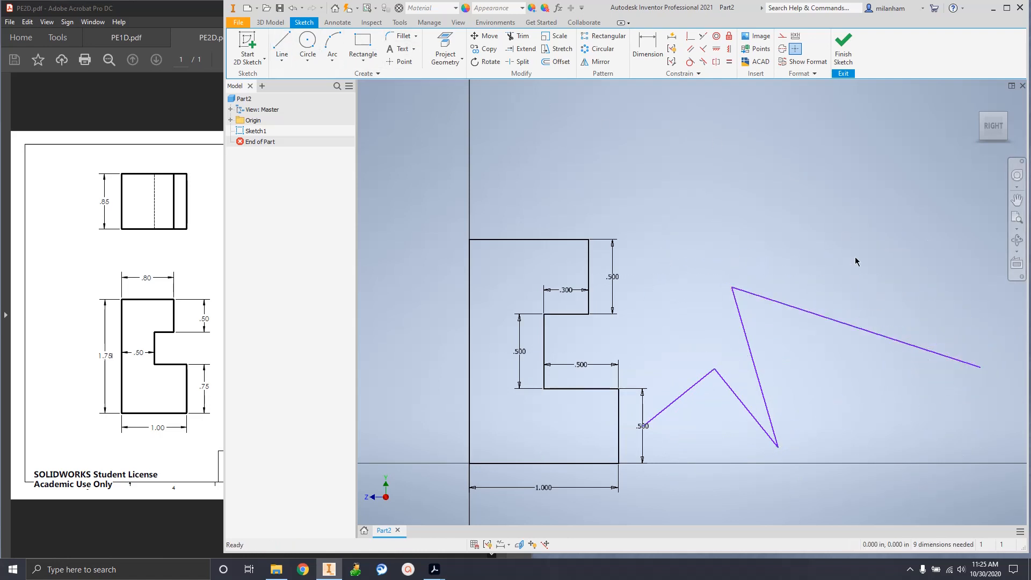
mouse_move(926, 251)
mouse_down()
mouse_move(715, 443)
mouse_move(673, 458)
mouse_up()
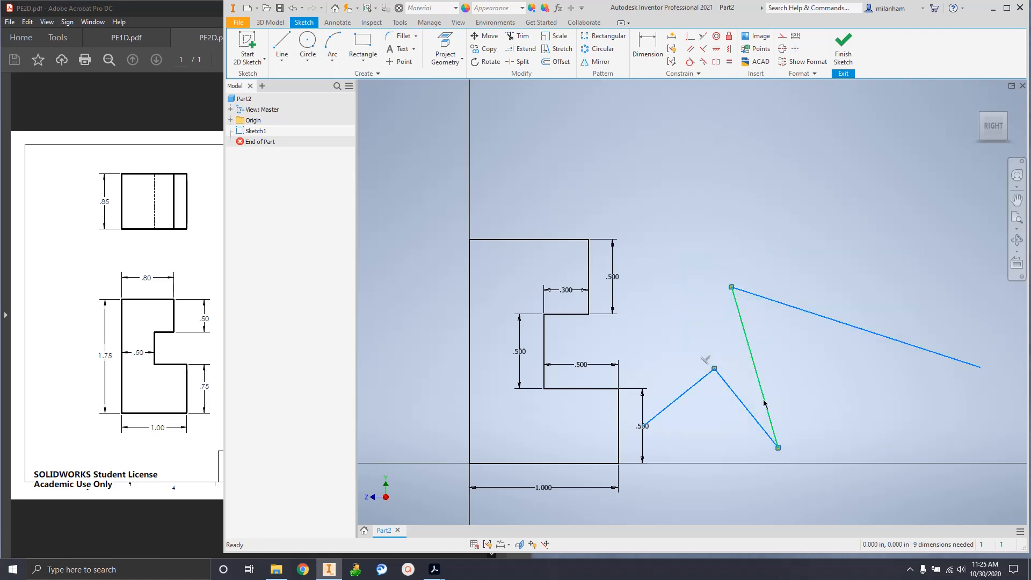
key(Delete)
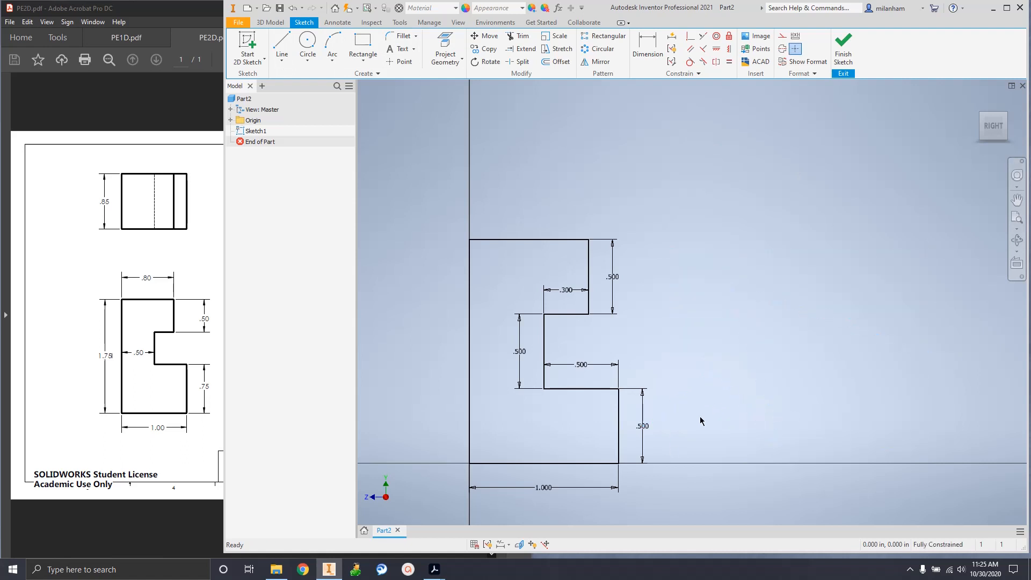
Step: Set the height dimension of the profile's lower outer edge to 0.75 in
double_click(643, 428)
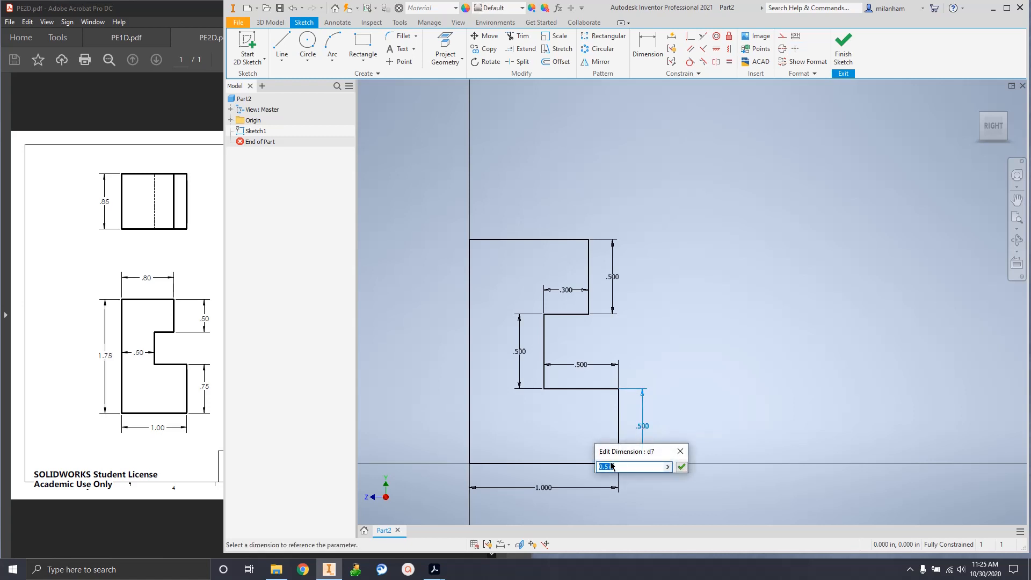
text(.75)
click(676, 473)
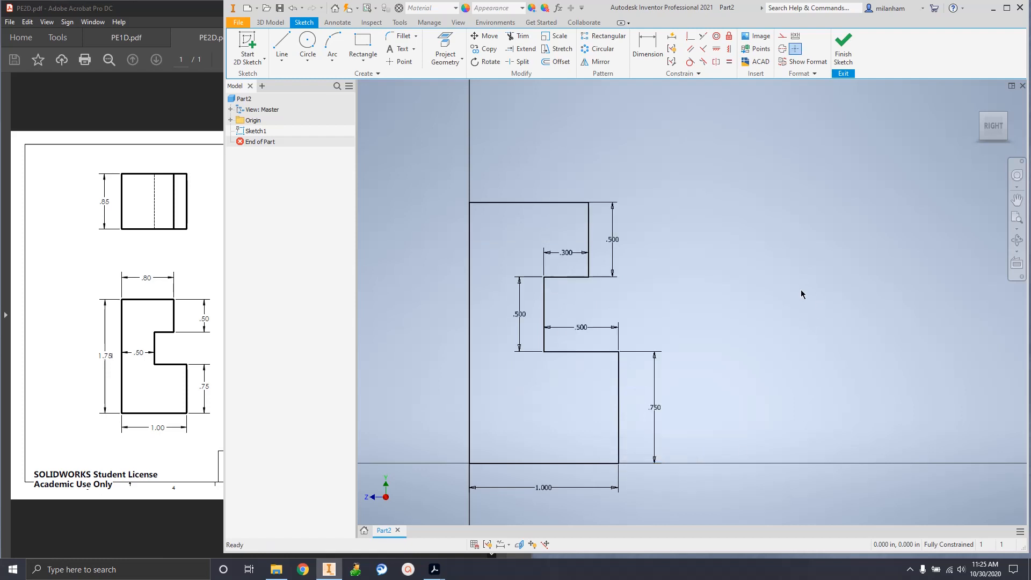
click(652, 47)
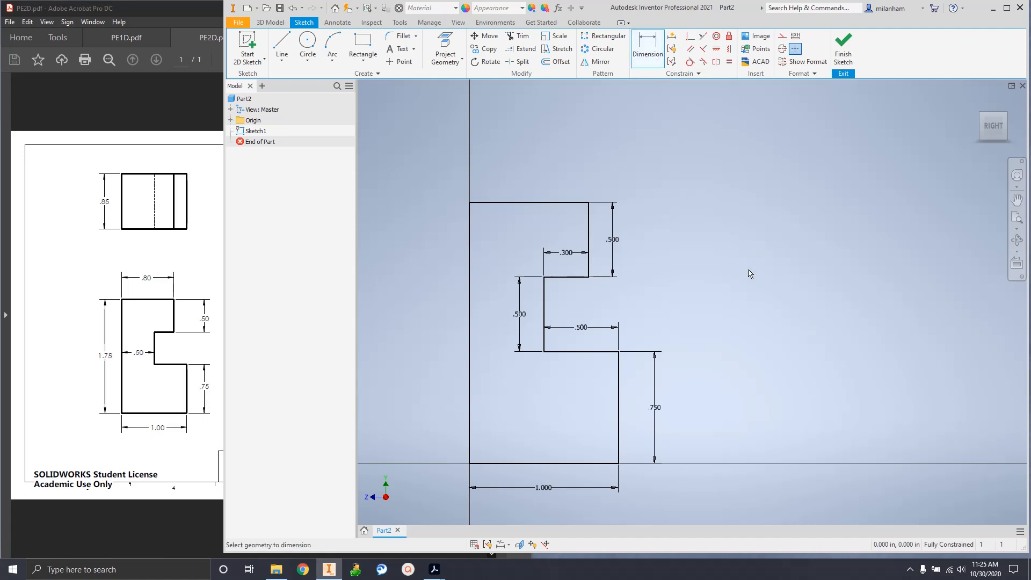
click(656, 408)
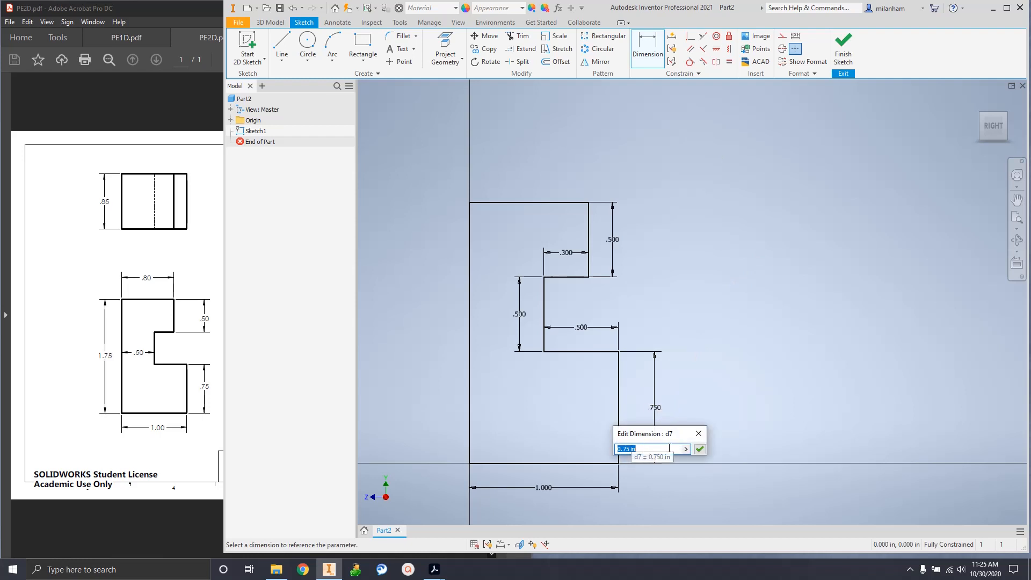
click(698, 433)
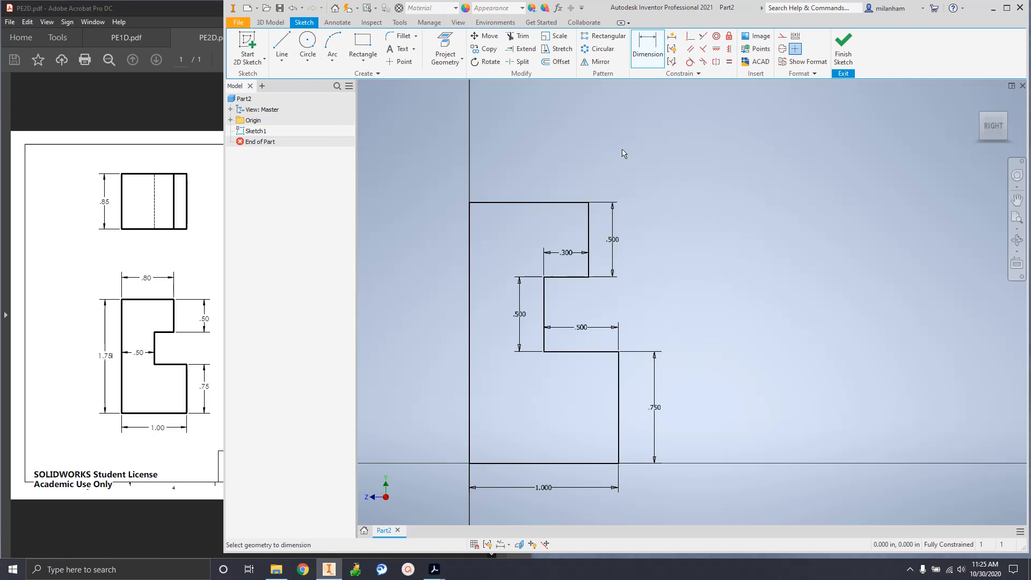
click(646, 46)
key(Escape)
Step: Delete the whole redrawn profile together with its dimensions
mouse_move(752, 173)
mouse_down()
mouse_move(595, 344)
mouse_move(390, 520)
mouse_up()
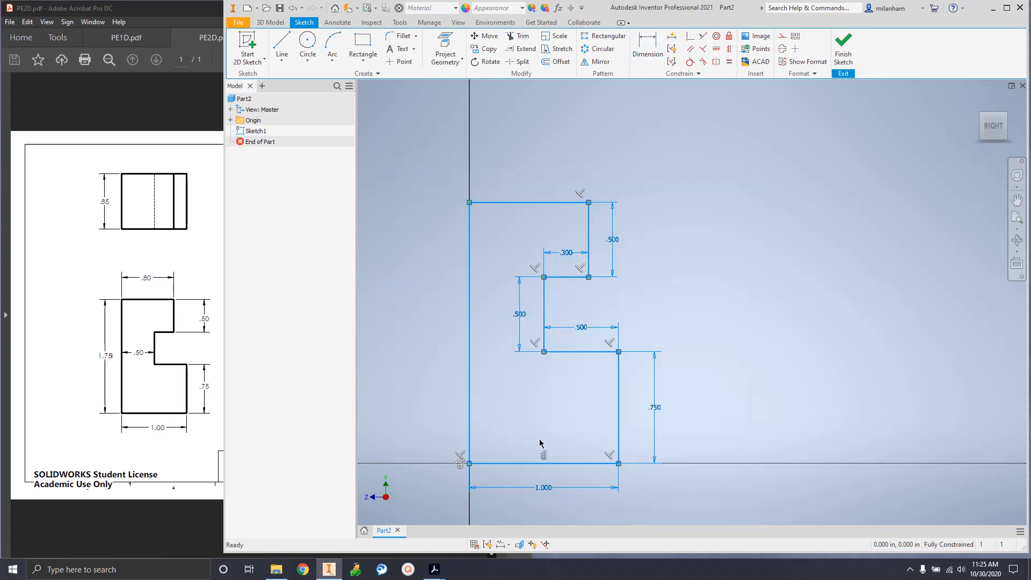
key(Delete)
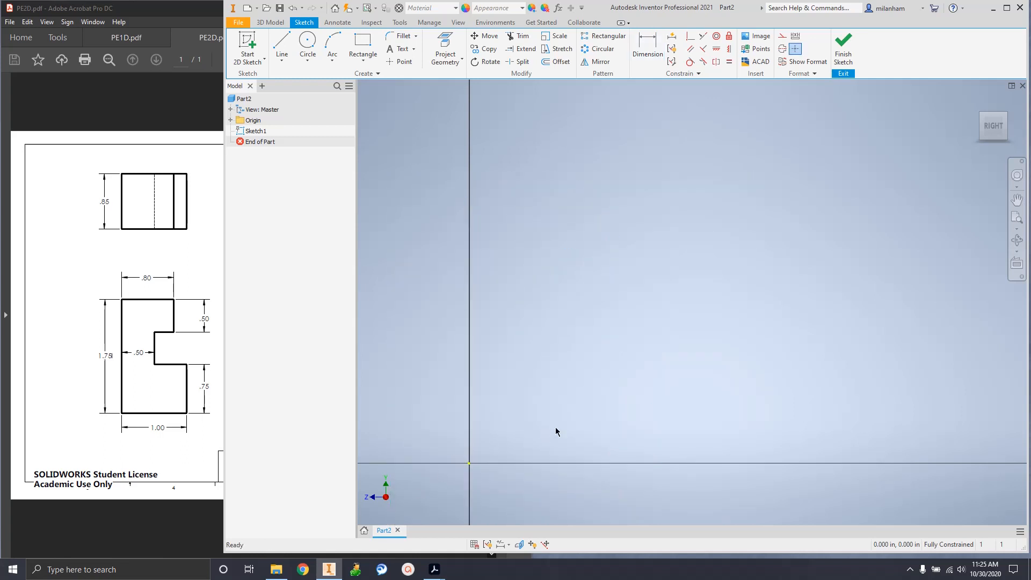
Step: Sketch an undimensioned base line from the origin, a vertical line upward and a horizontal line inward to about 0.47 in from the vertical axis
click(282, 46)
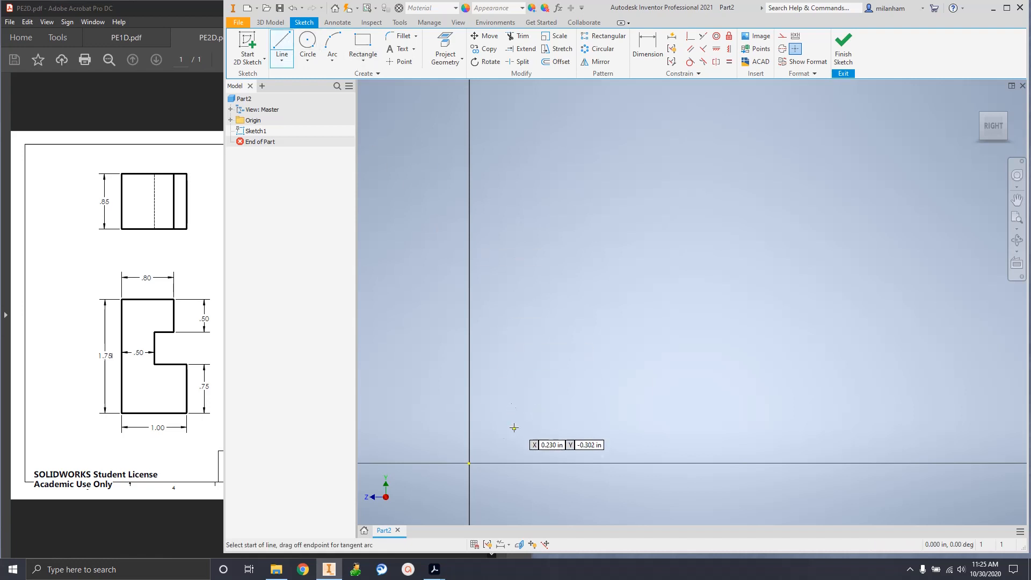
click(469, 463)
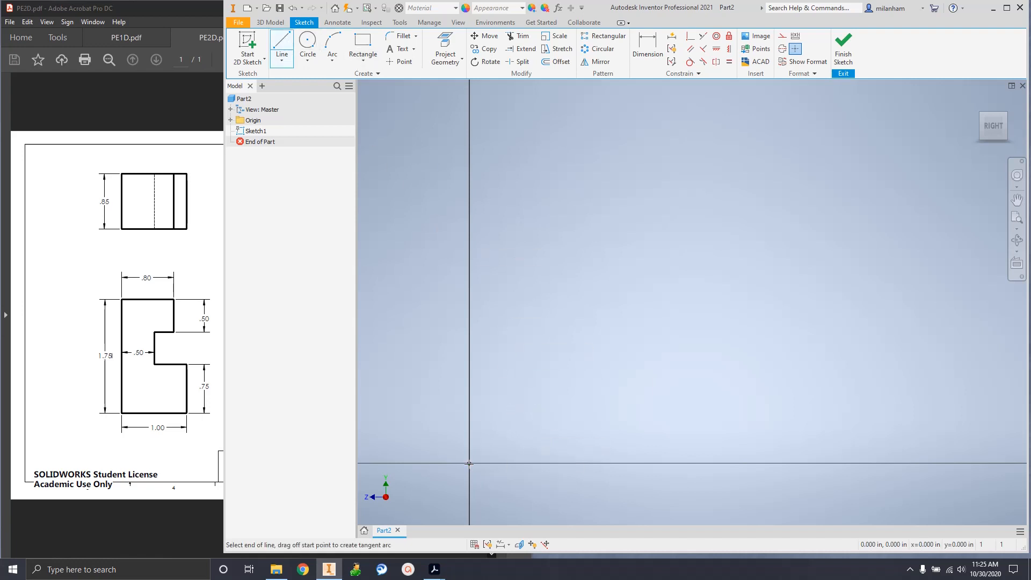
click(598, 400)
click(539, 399)
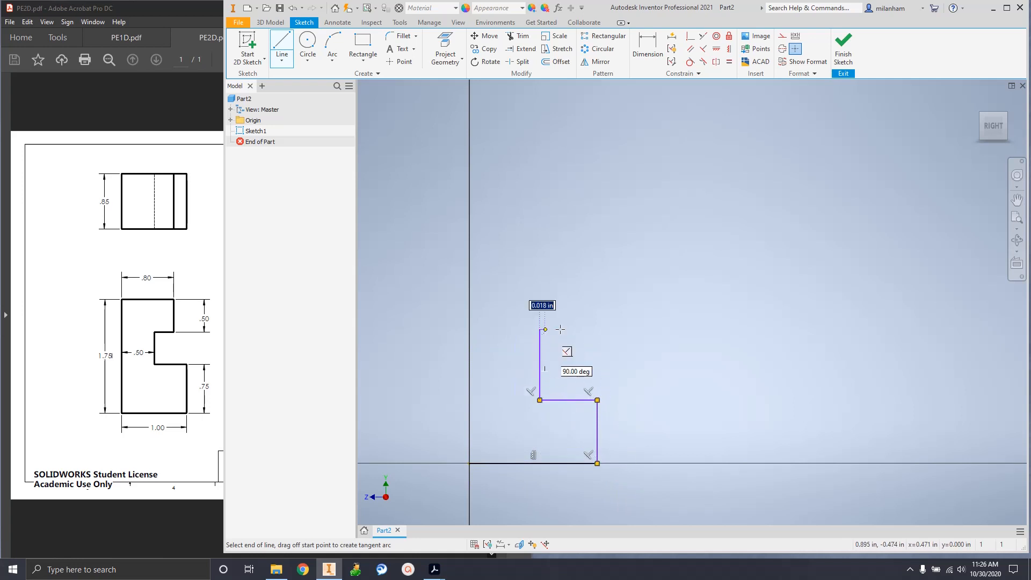
Step: Sketch the notch and upper part without dimensions to about 1.41 in high, then close the profile along the vertical axis at the origin
click(540, 329)
click(568, 329)
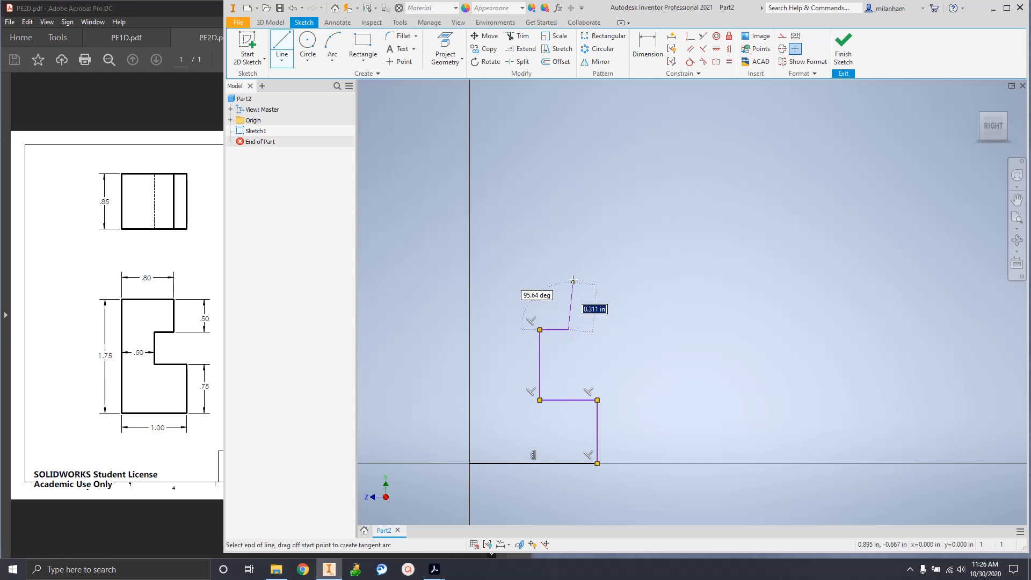
click(569, 252)
click(471, 252)
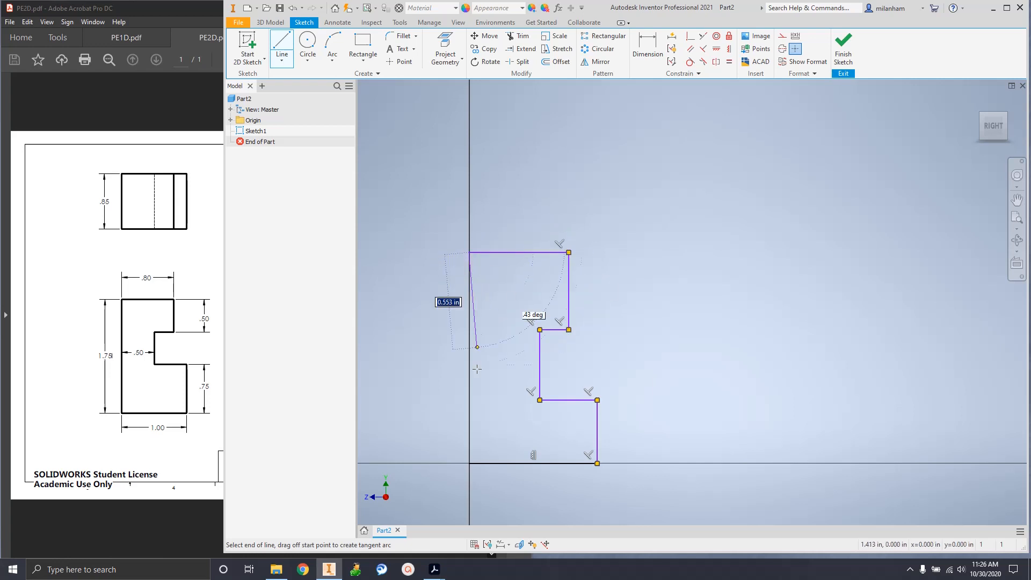
click(470, 462)
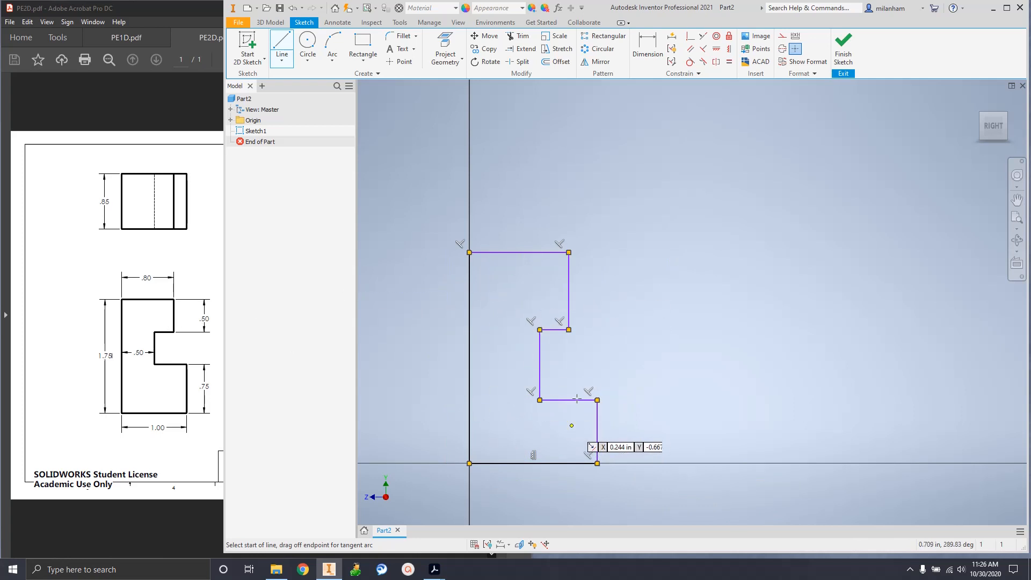
Step: Dimension the profile's full-height edge along the vertical axis as 1.75 in
click(646, 58)
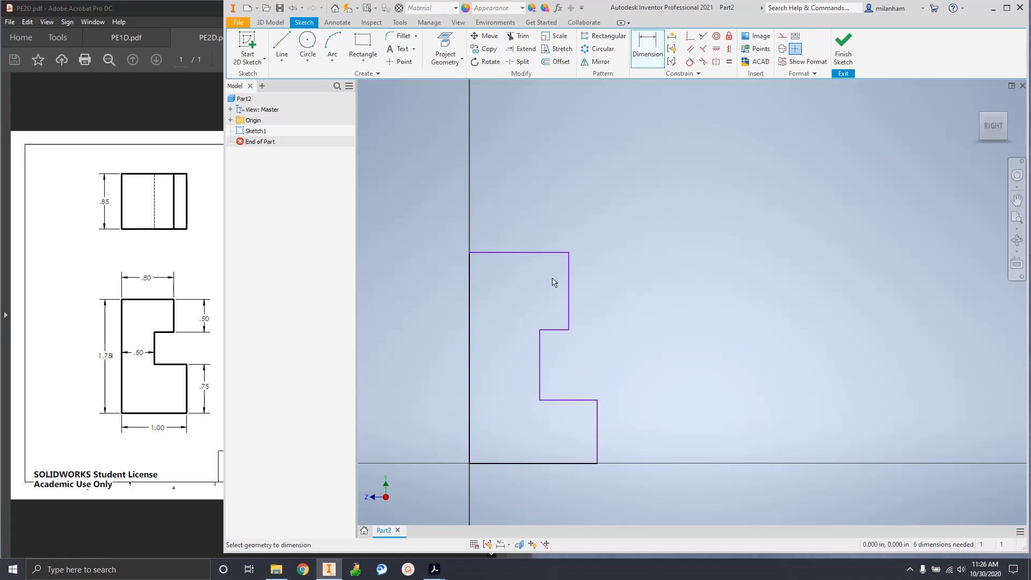
click(471, 350)
click(426, 342)
text(1.)
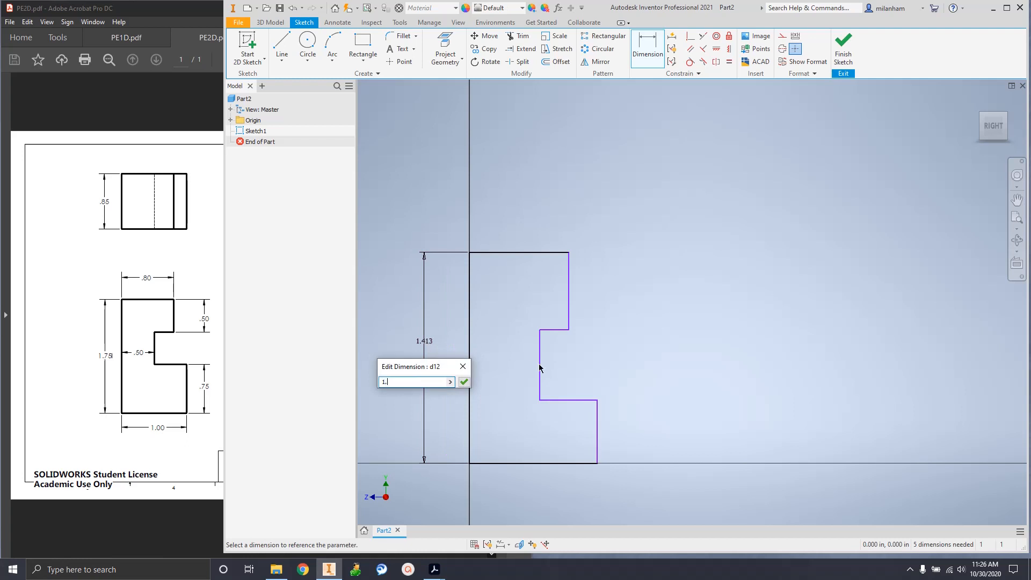
text(75)
key(Return)
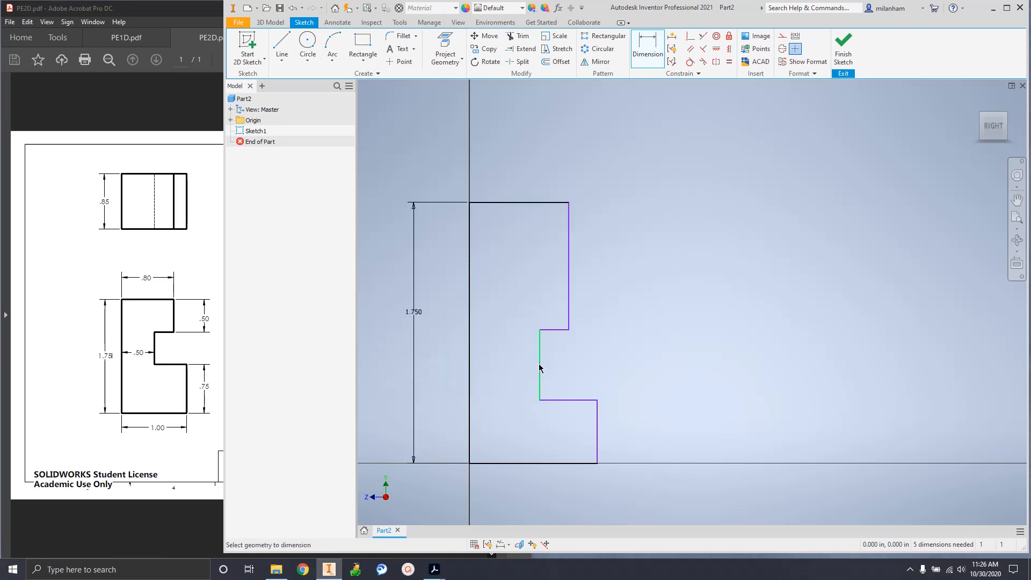
Step: Dimension the base line as 1 in wide and the lower outer vertical edge as 0.75 in high
click(533, 465)
click(535, 486)
text(1)
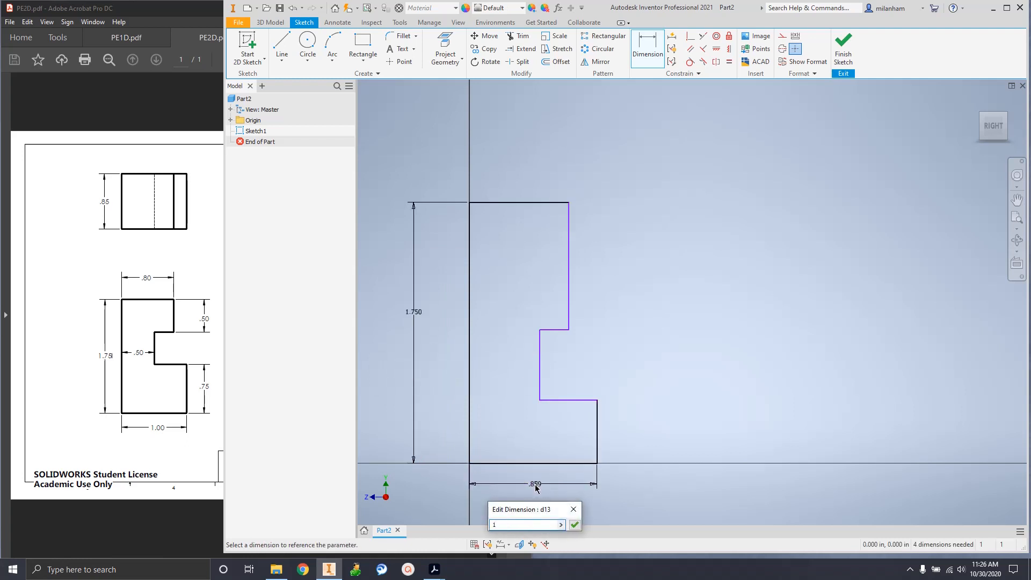
key(Return)
click(618, 433)
click(671, 430)
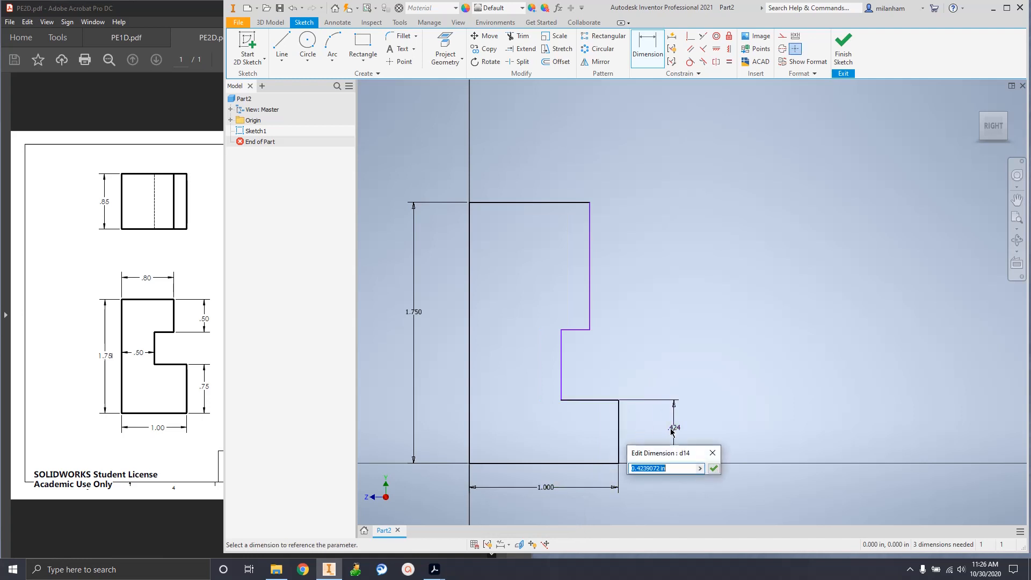
text(.75)
key(Return)
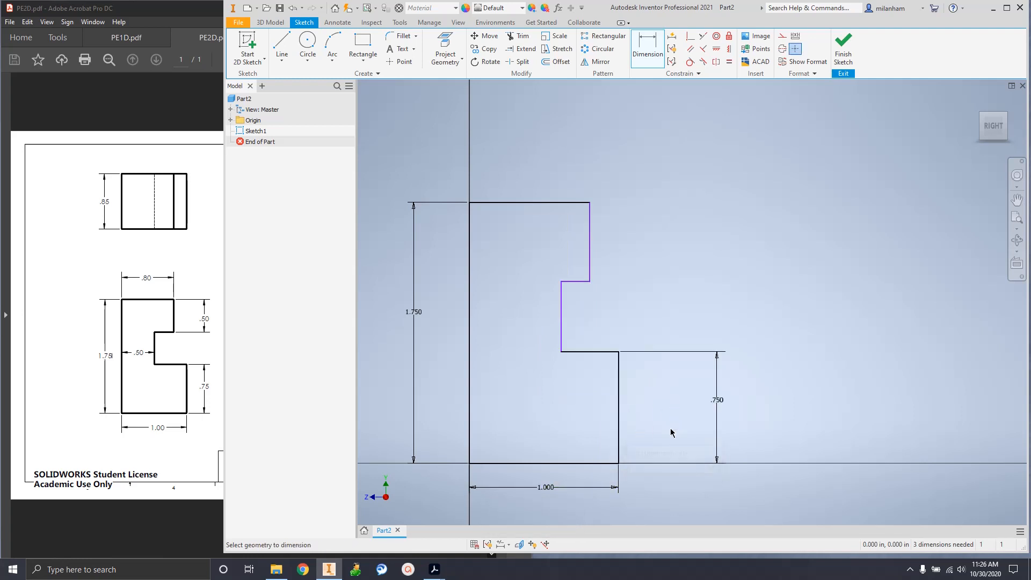
Step: Dimension the notch's lower ledge as 0.5 in long and its inner vertical edge as 0.5 in high
click(580, 352)
click(579, 322)
text(.5)
key(Return)
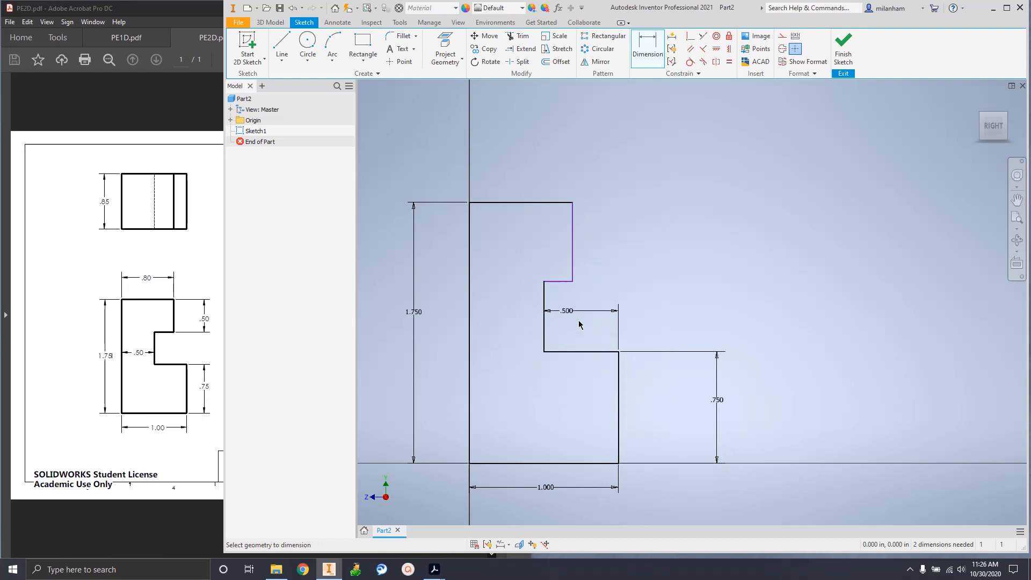
click(548, 328)
click(577, 335)
text(.5)
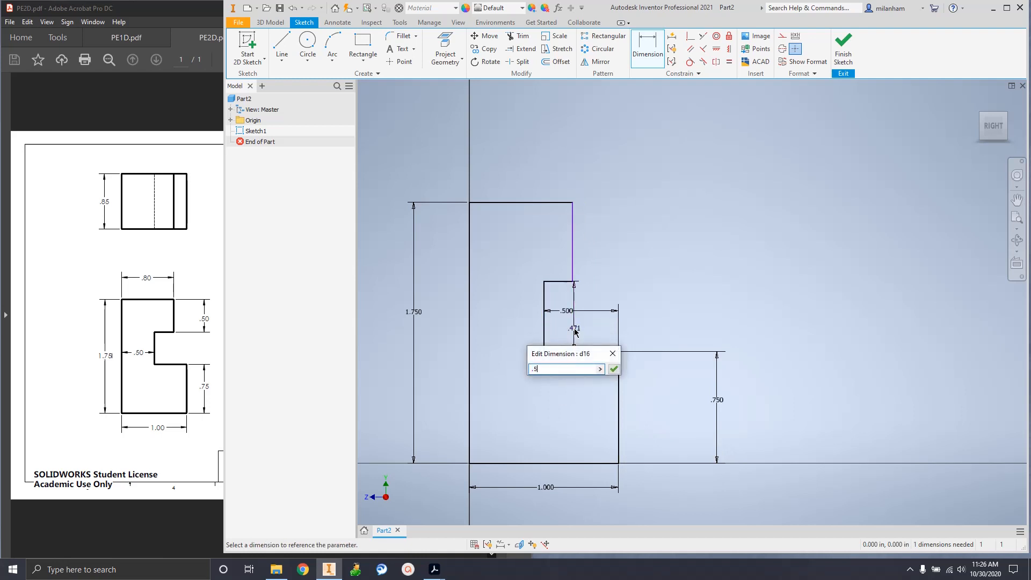
key(Return)
Step: Set the length of the notch's upper horizontal edge to 0.3 in with a dimension
click(555, 278)
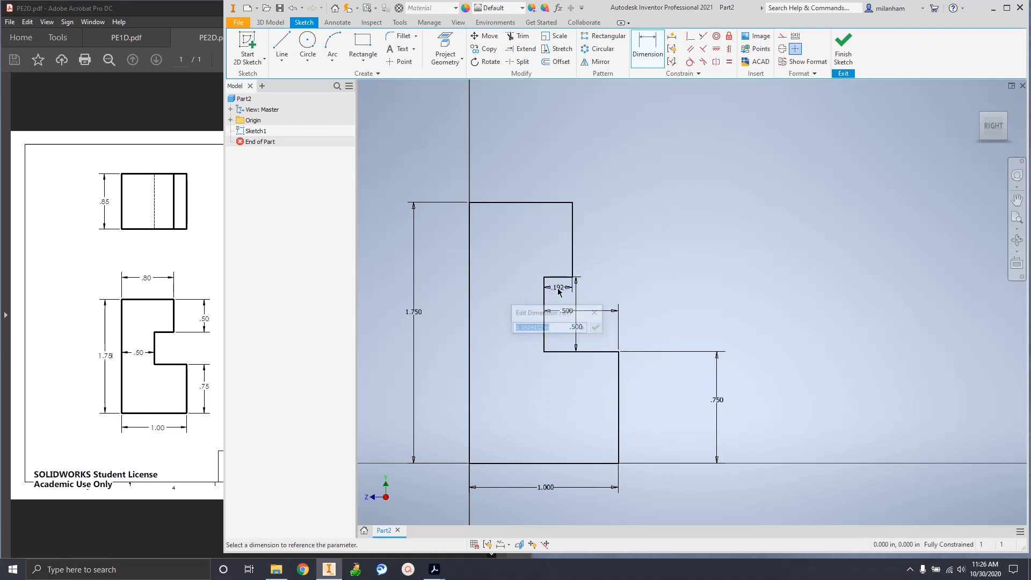
click(557, 293)
text(.3)
key(Return)
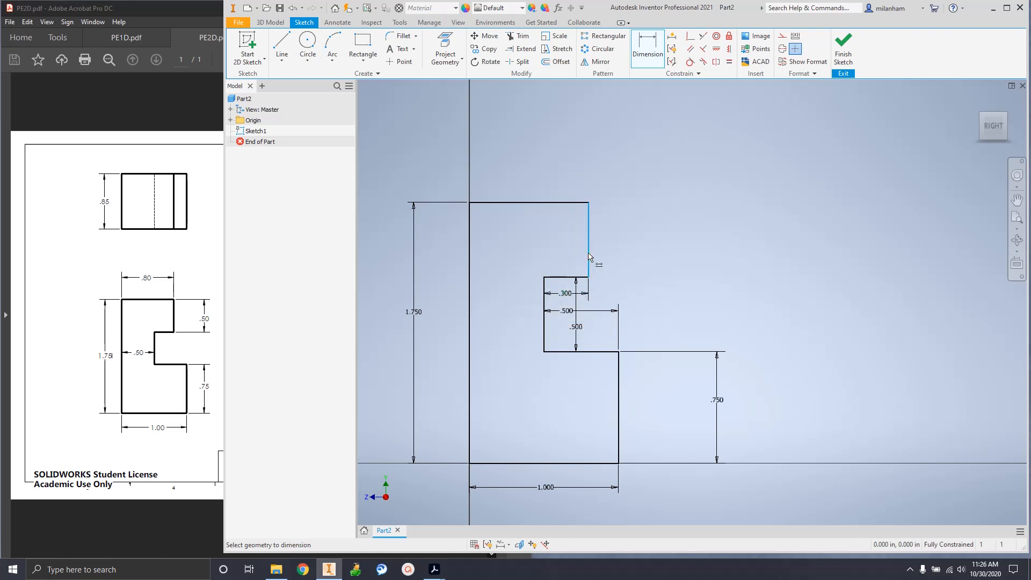
Step: Try to add a height dimension to the profile's upper outer edge above the notch
click(589, 256)
click(634, 243)
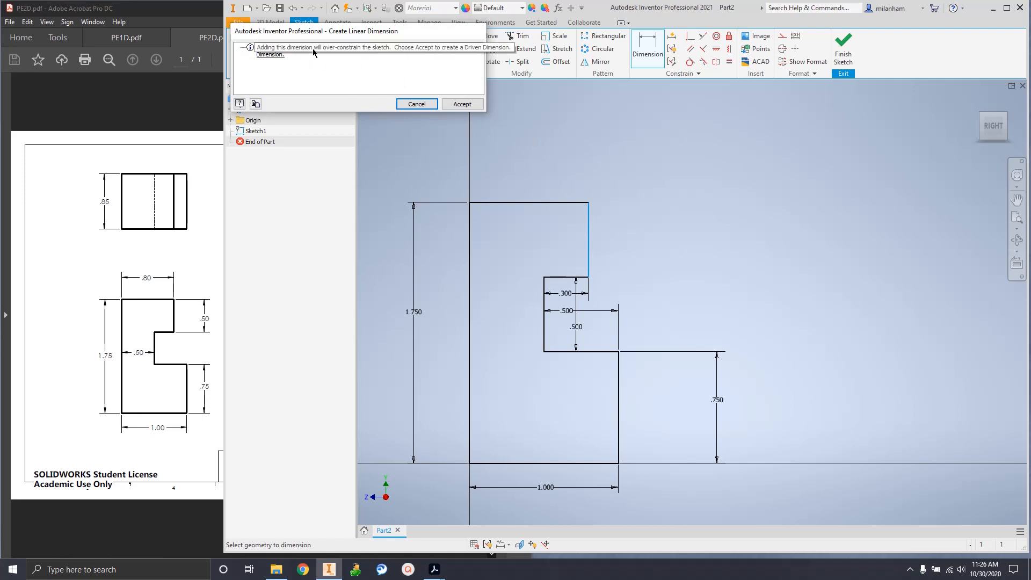
click(416, 104)
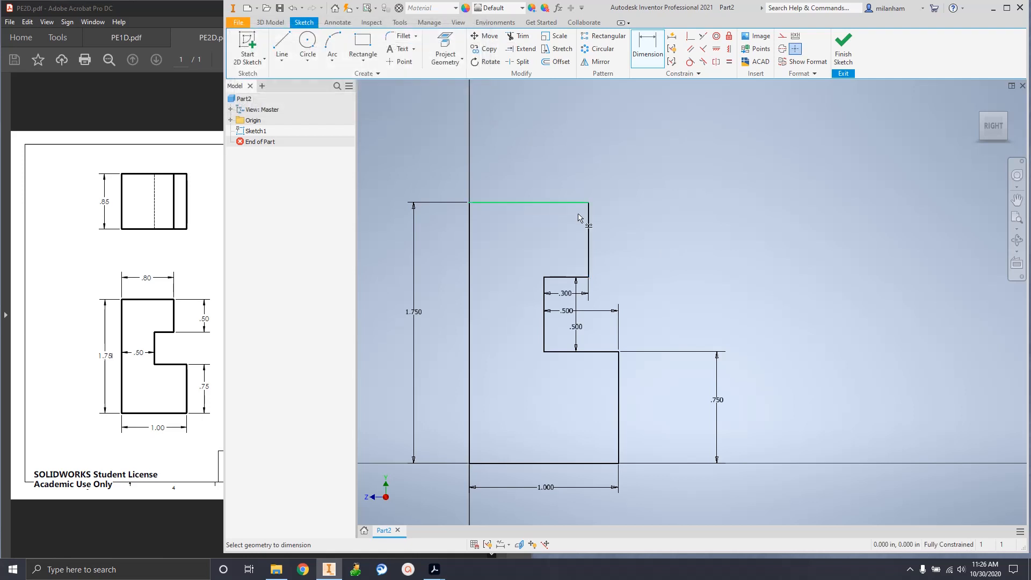
click(589, 246)
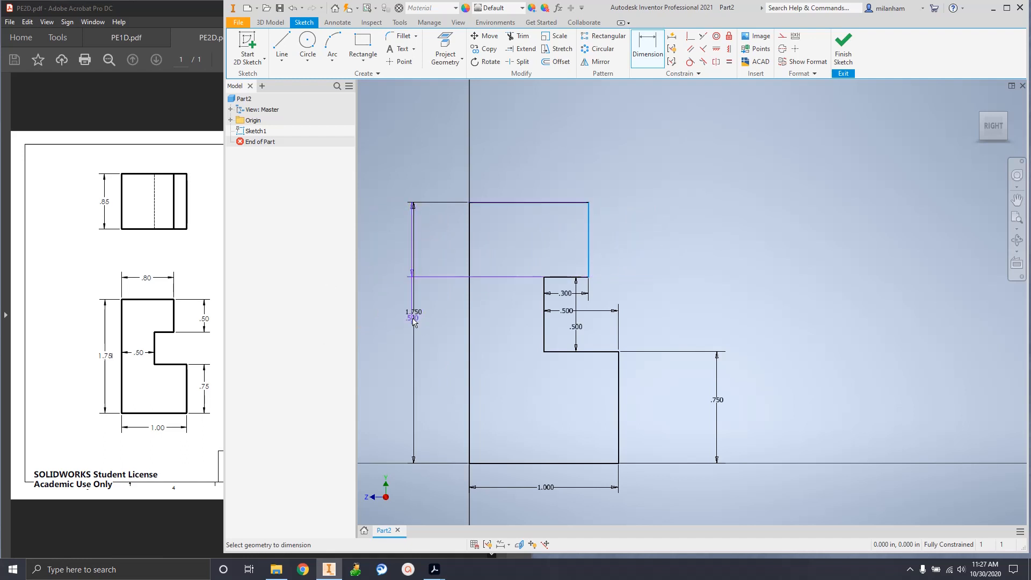
click(650, 239)
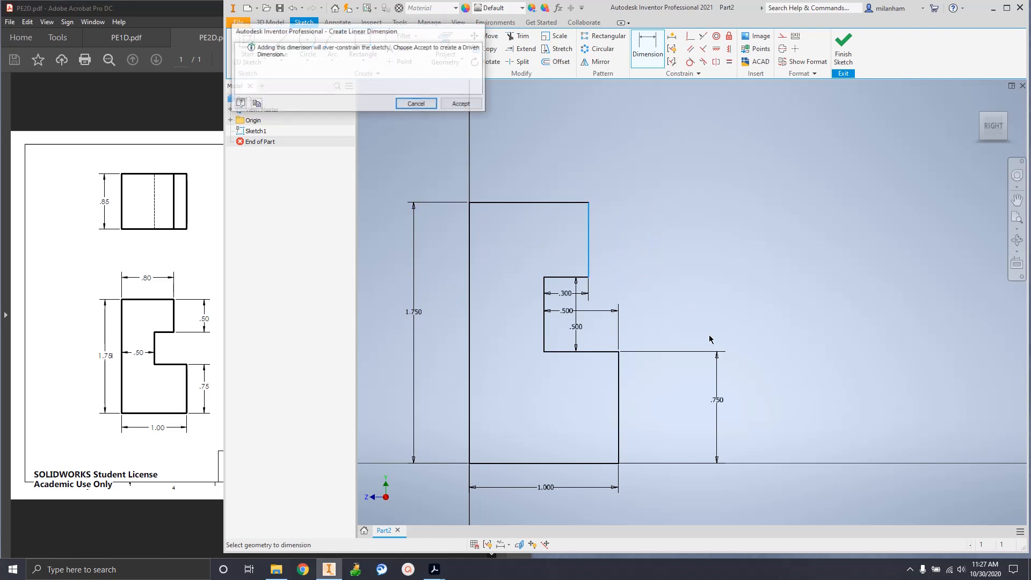
click(412, 104)
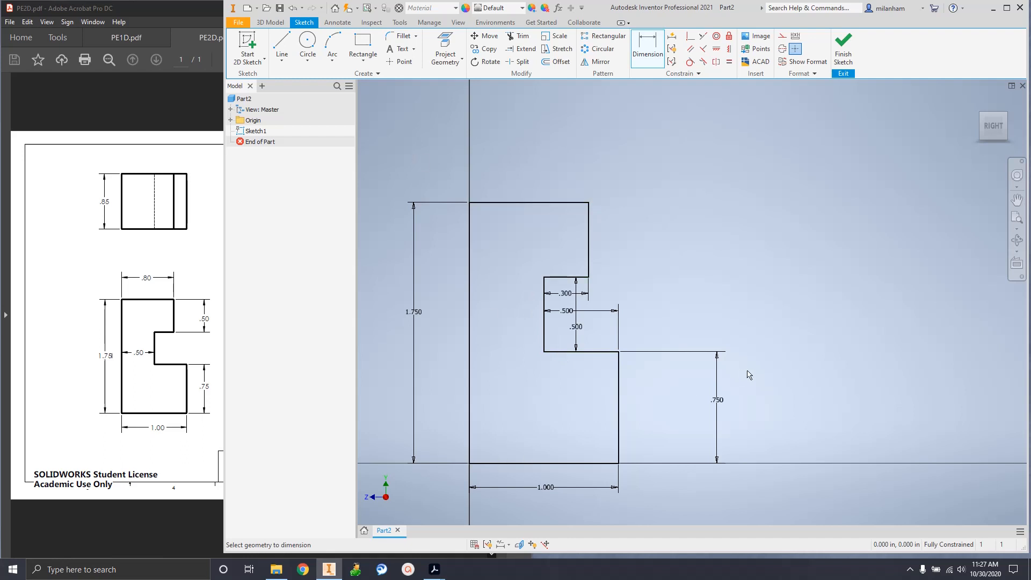
double_click(714, 403)
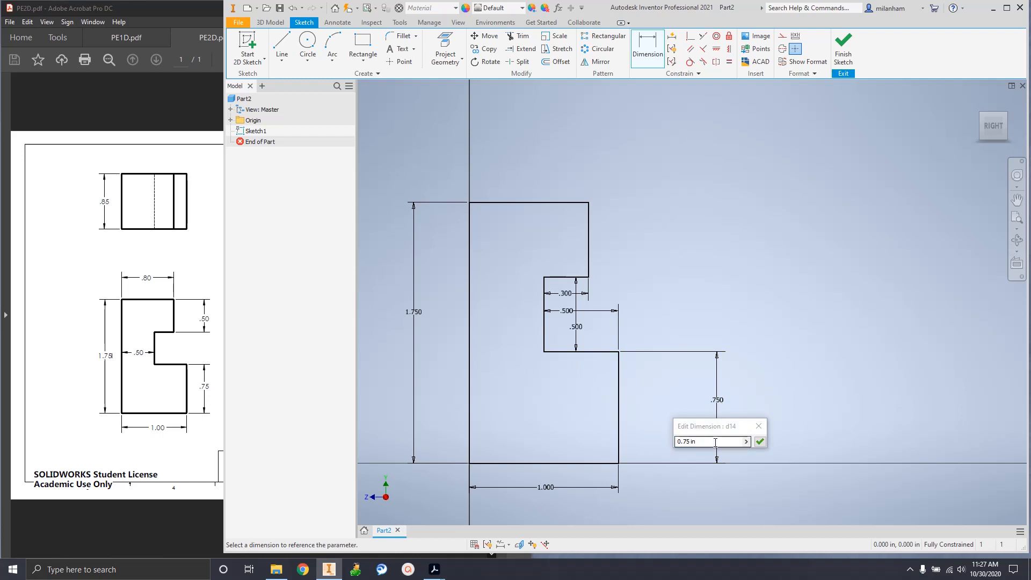
click(760, 425)
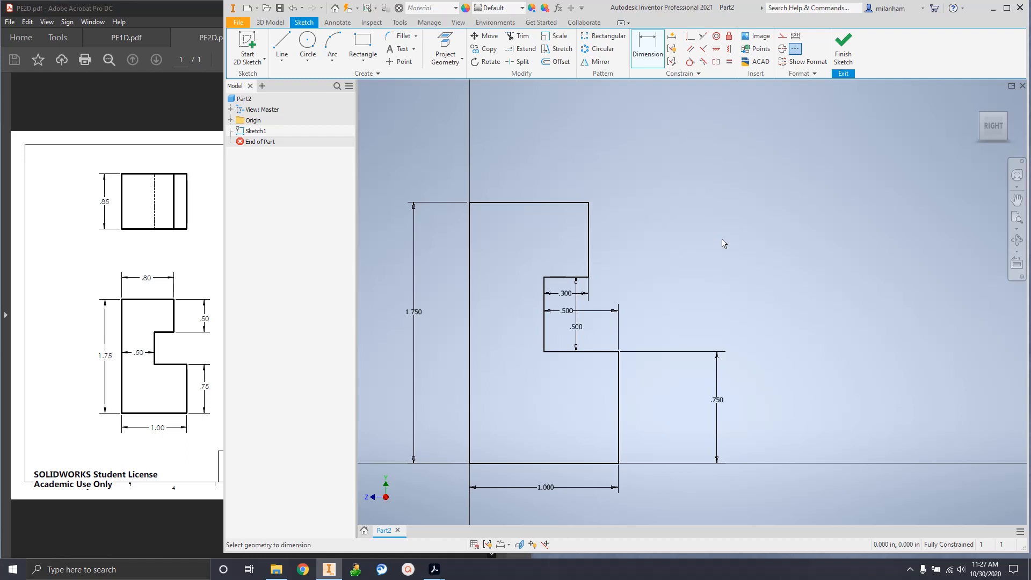
middle_drag(727, 257, 779, 240)
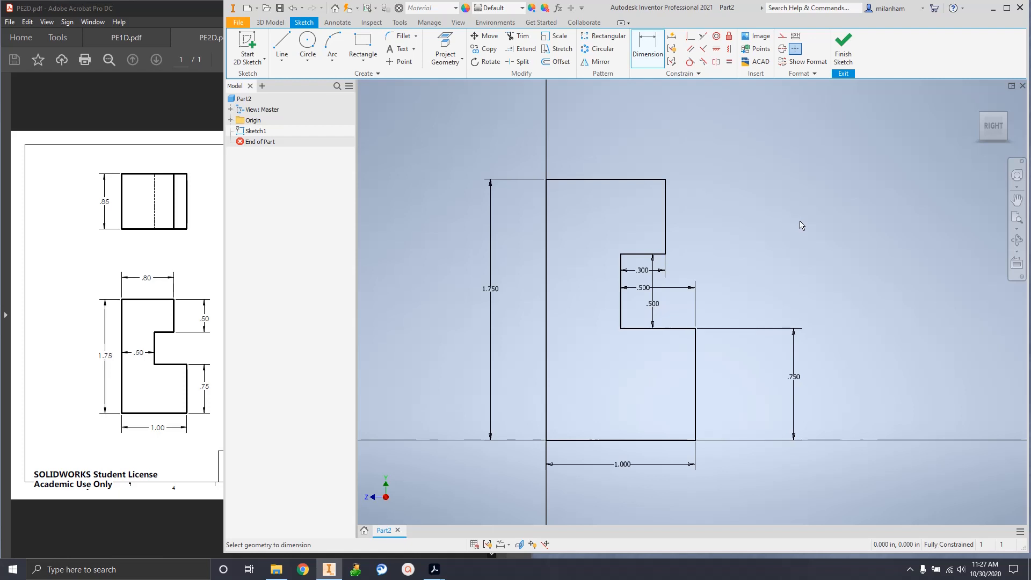
Step: Finish the sketch and extrude the notched profile 0.85 in, taking the depth from the PE2 drawing
click(843, 51)
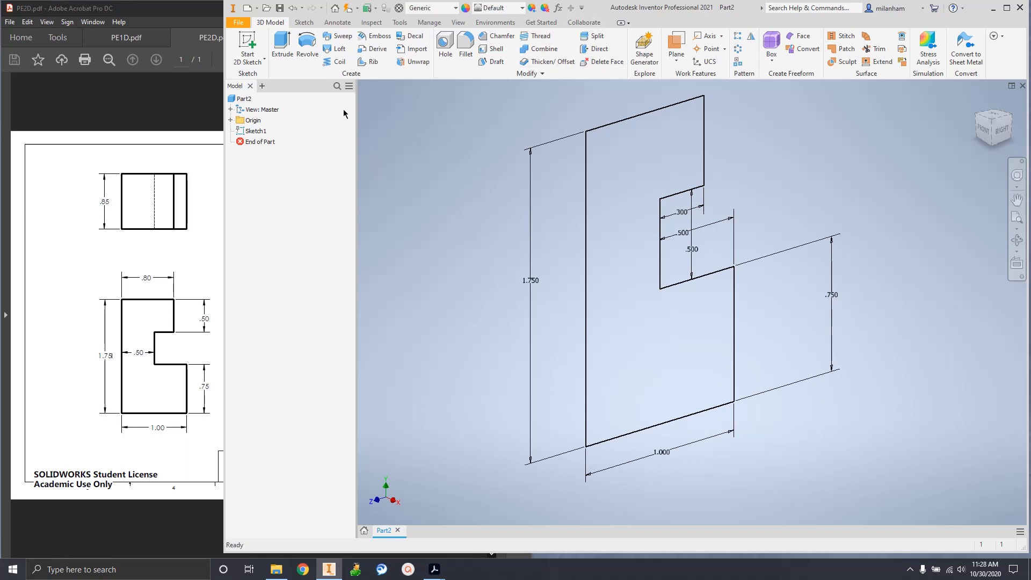
click(286, 46)
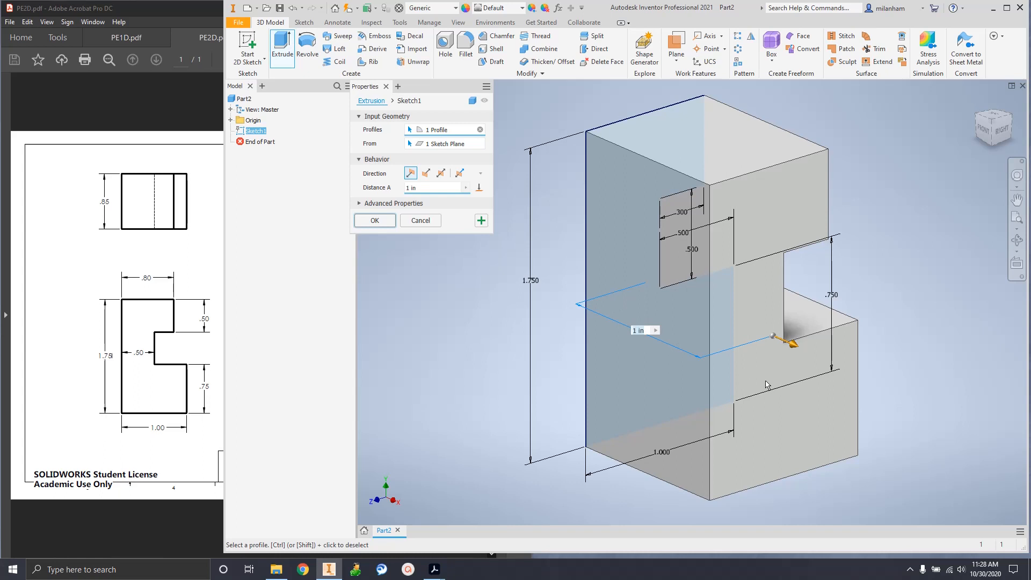
click(189, 267)
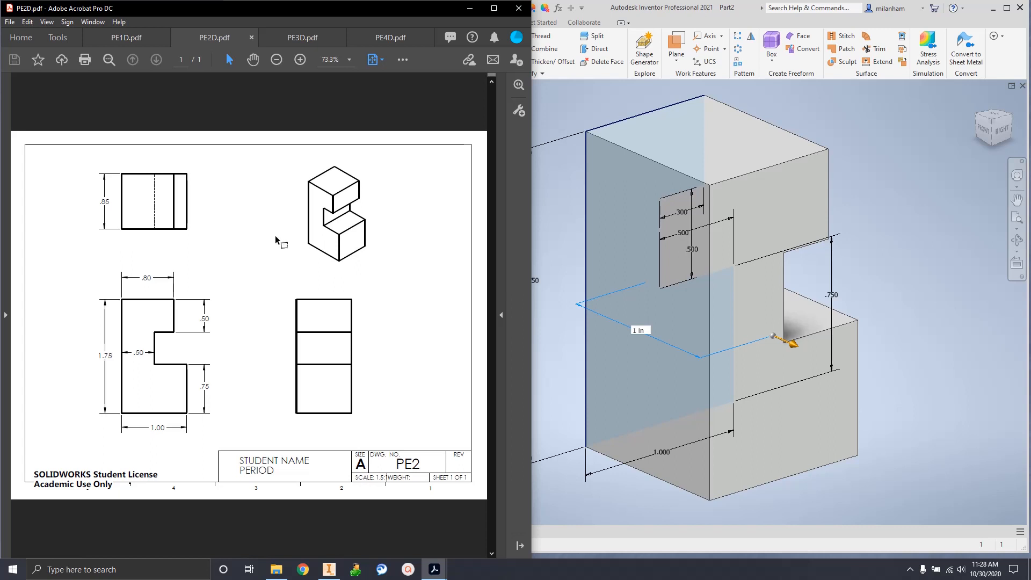
click(566, 111)
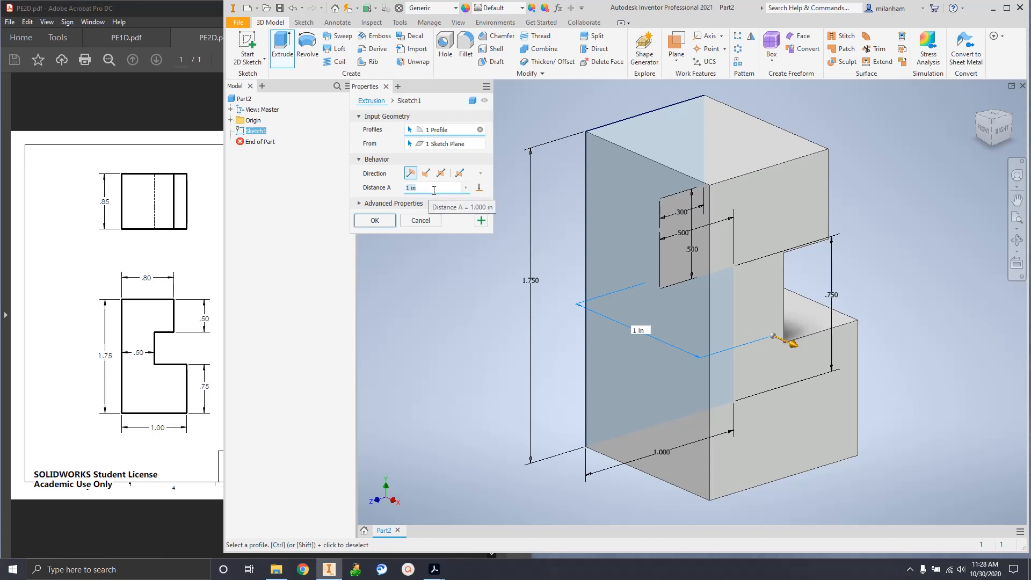
text(.85)
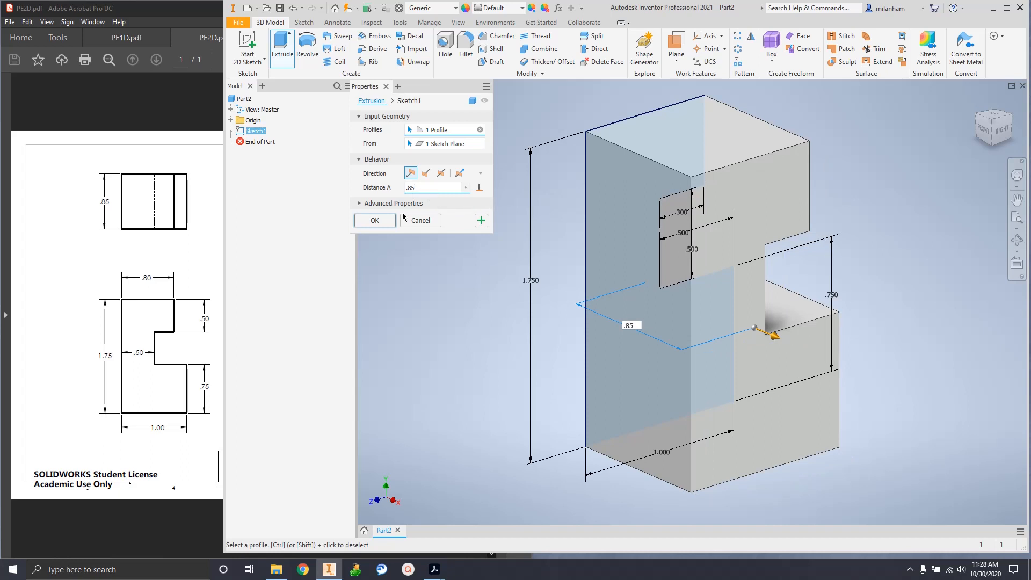
click(375, 220)
middle_drag(882, 306, 807, 314)
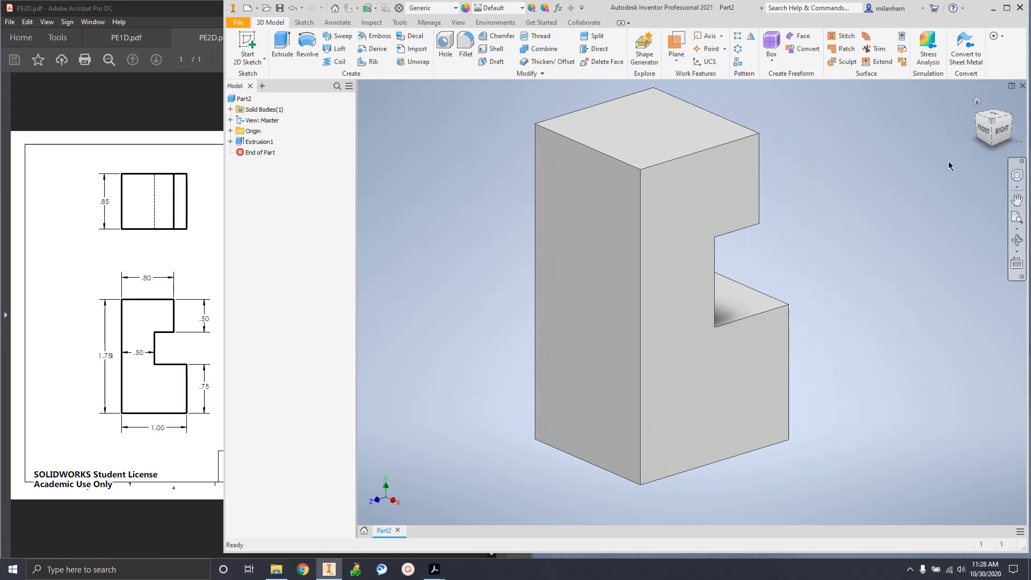
Step: Compare the extruded block with the PE2 drawing side by side, viewing it from several isometric corners
click(177, 259)
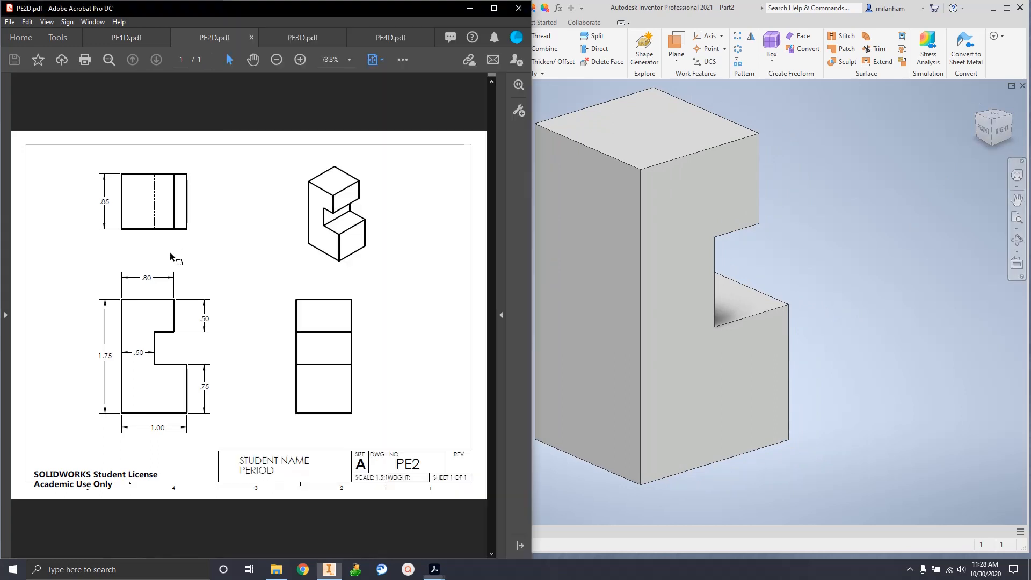
click(765, 262)
middle_drag(824, 255, 873, 256)
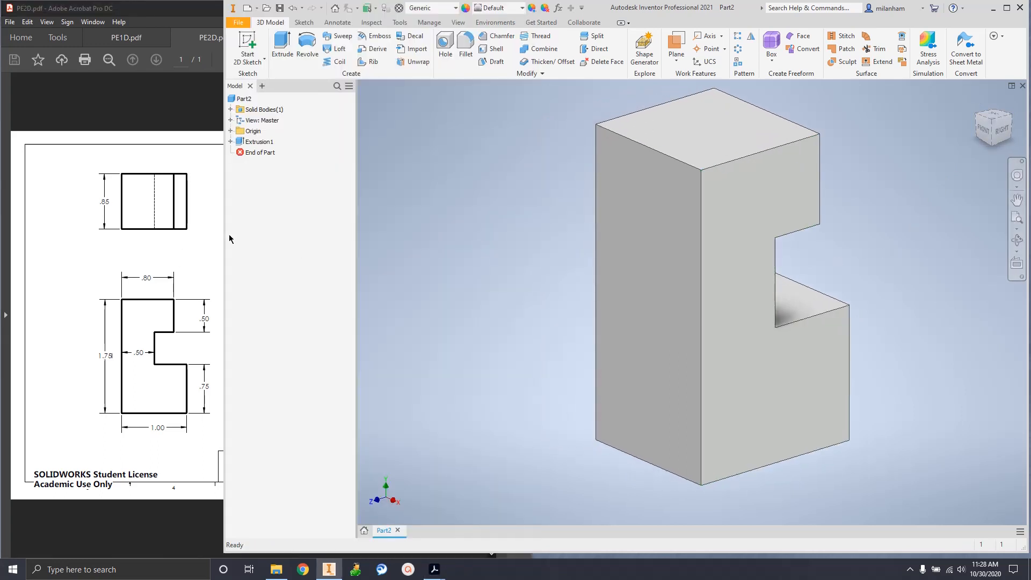
mouse_move(226, 237)
mouse_down()
mouse_move(444, 237)
mouse_move(412, 238)
mouse_up()
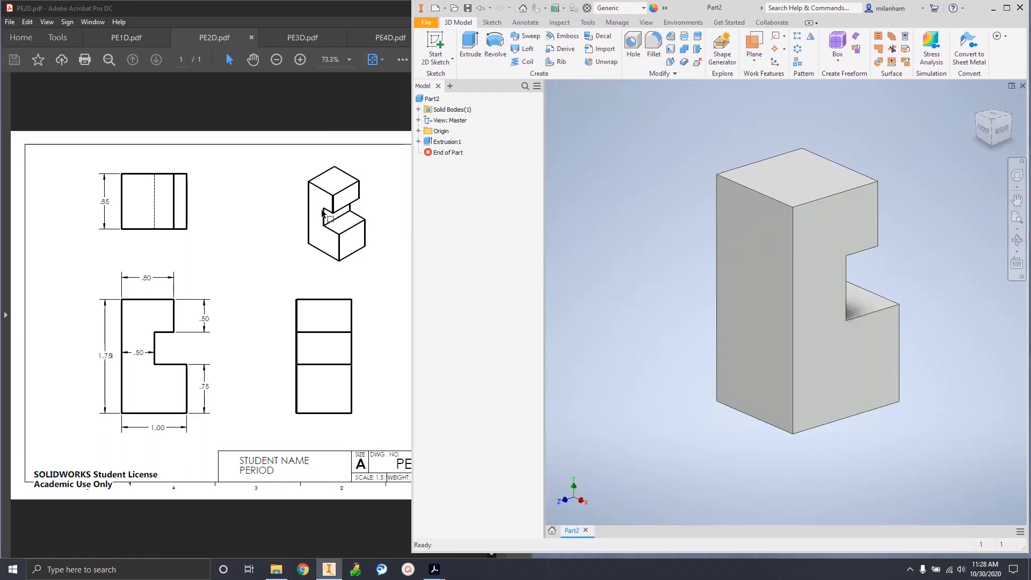
click(994, 122)
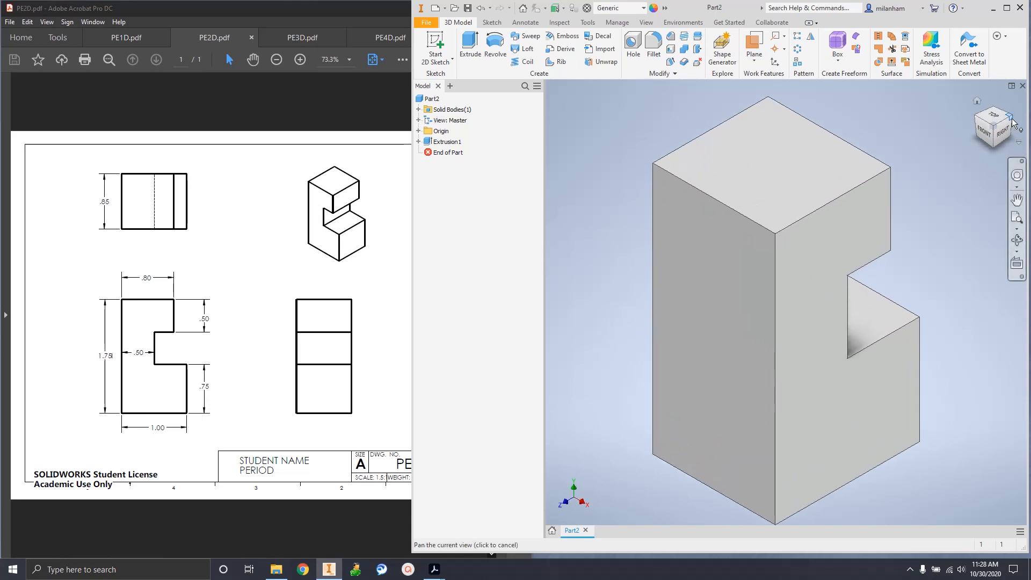
click(1011, 121)
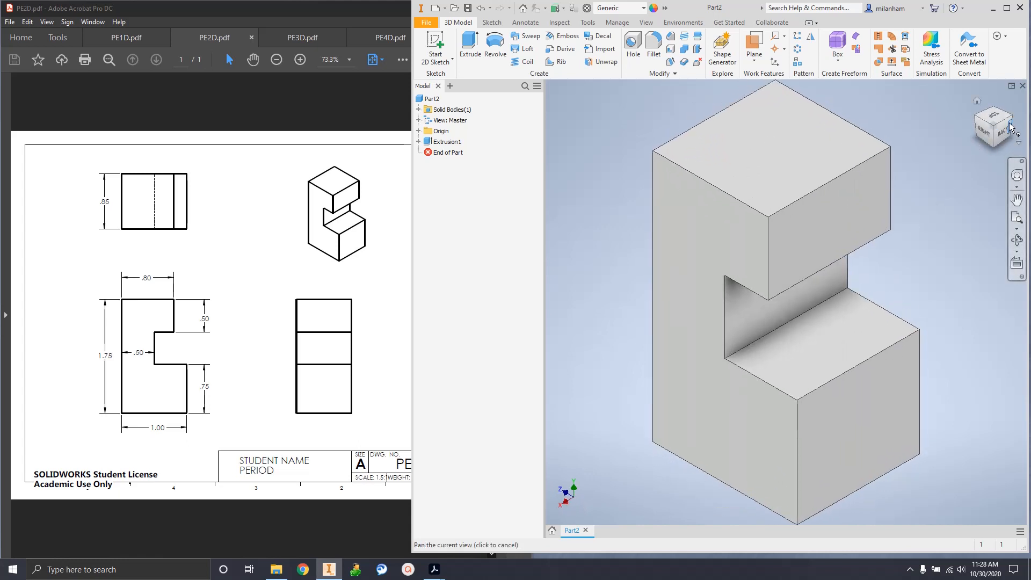
click(992, 129)
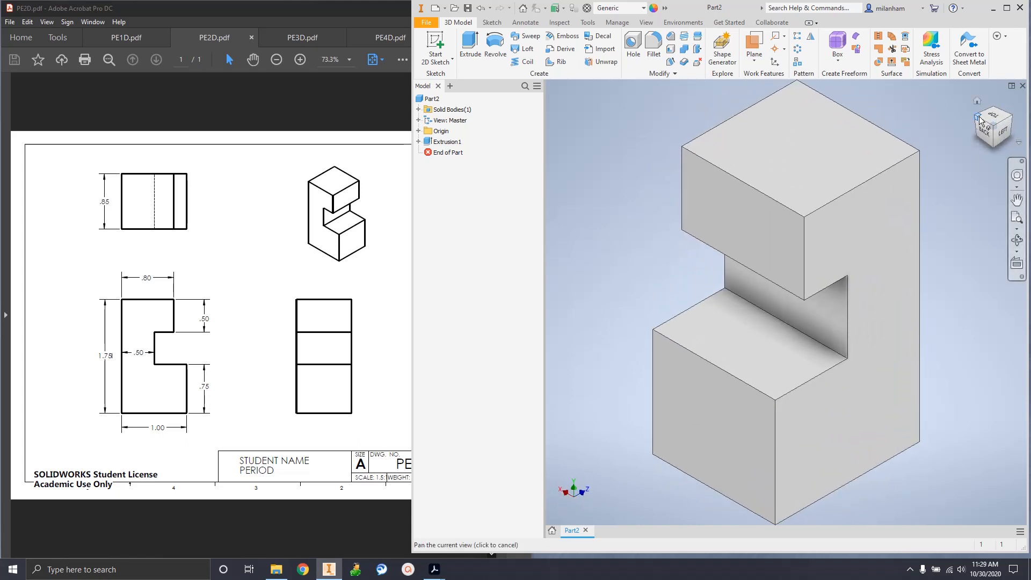
click(980, 120)
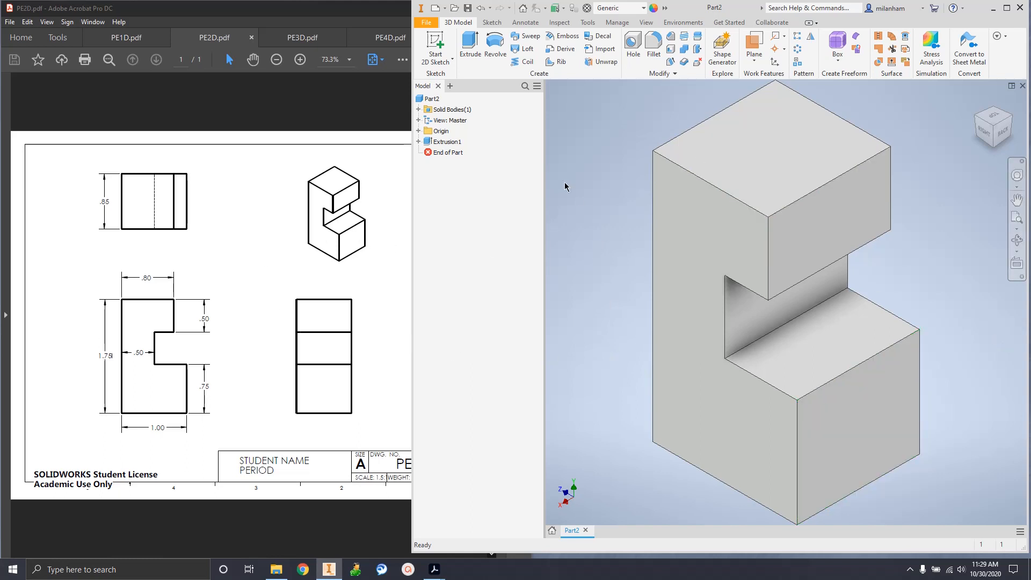
Step: Create a new blank part file for the next model
click(437, 9)
double_click(519, 200)
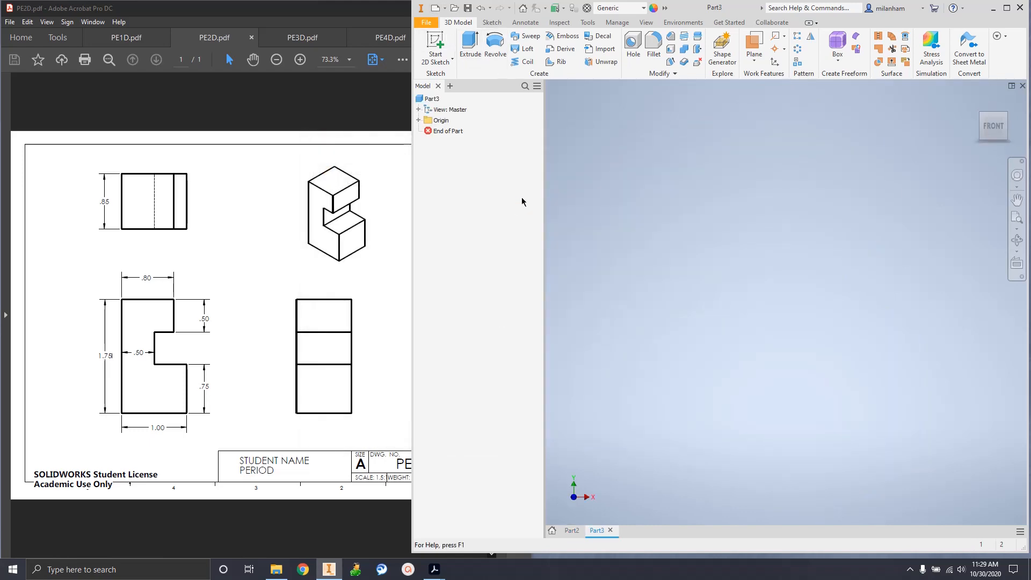
Step: Review the PE3 and PE4 drawings in Acrobat, then return to the new part in Inventor
click(277, 118)
click(303, 39)
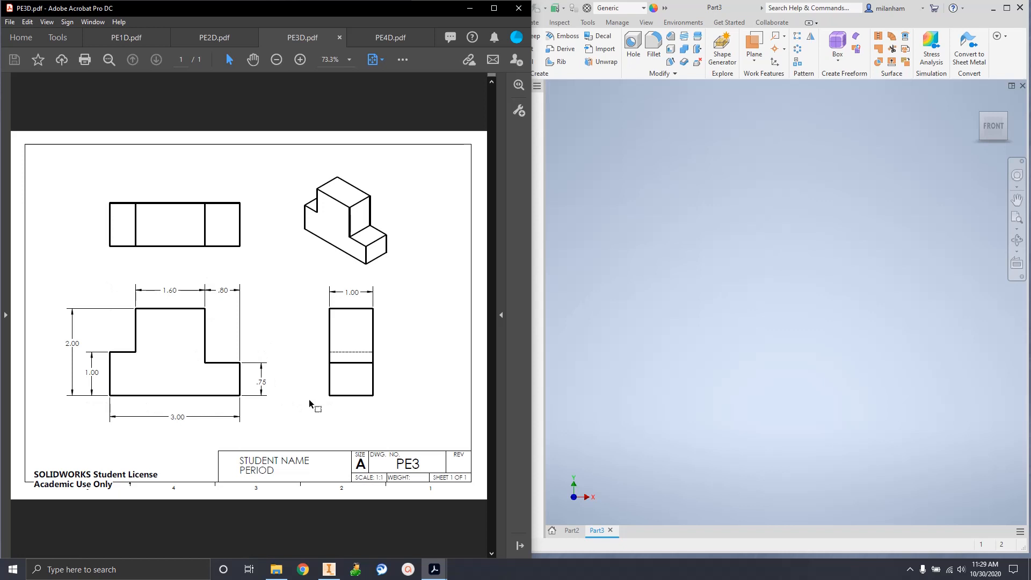
click(389, 43)
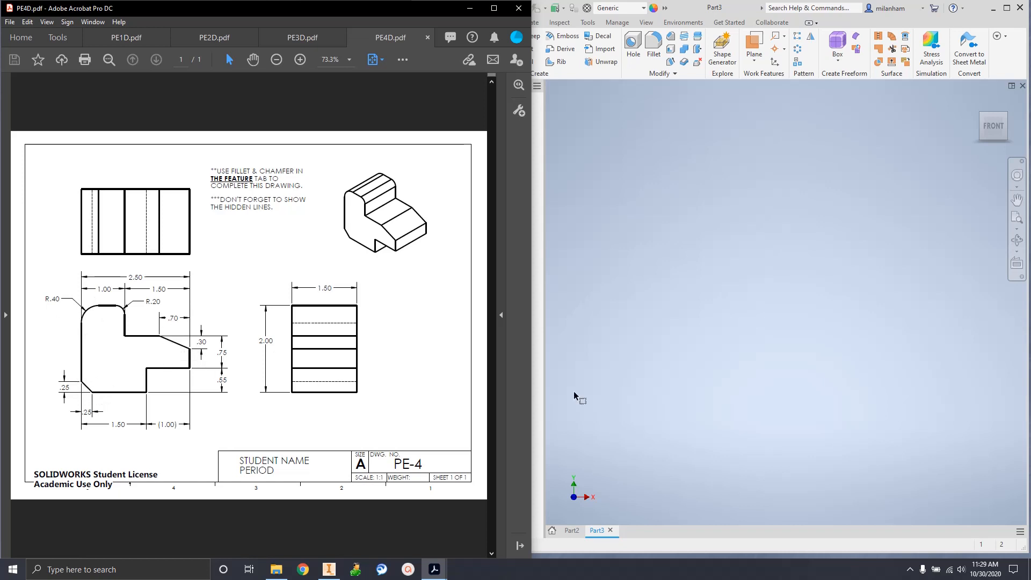
click(706, 283)
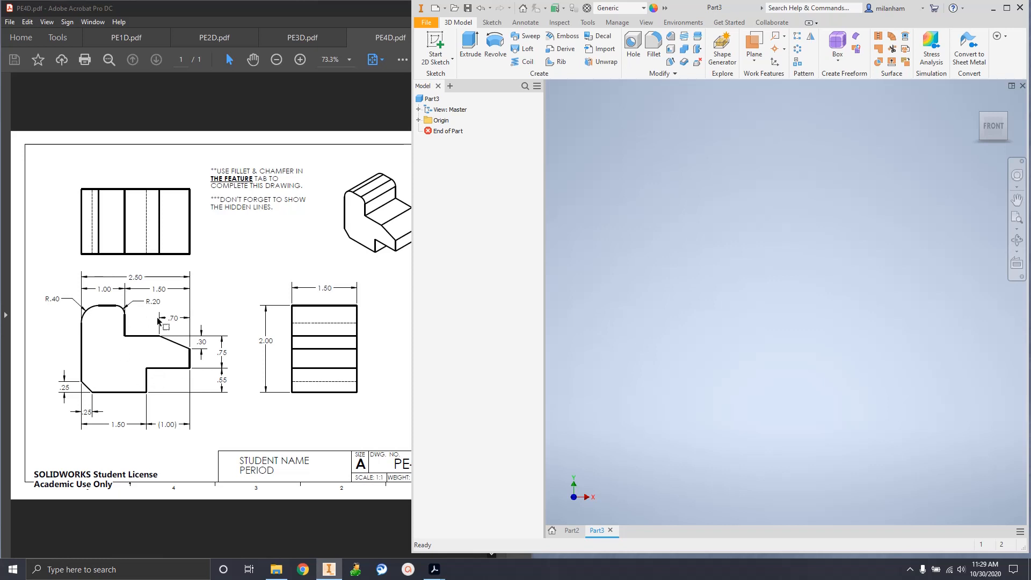
Step: Start a new 2D sketch on the YZ plane
click(436, 47)
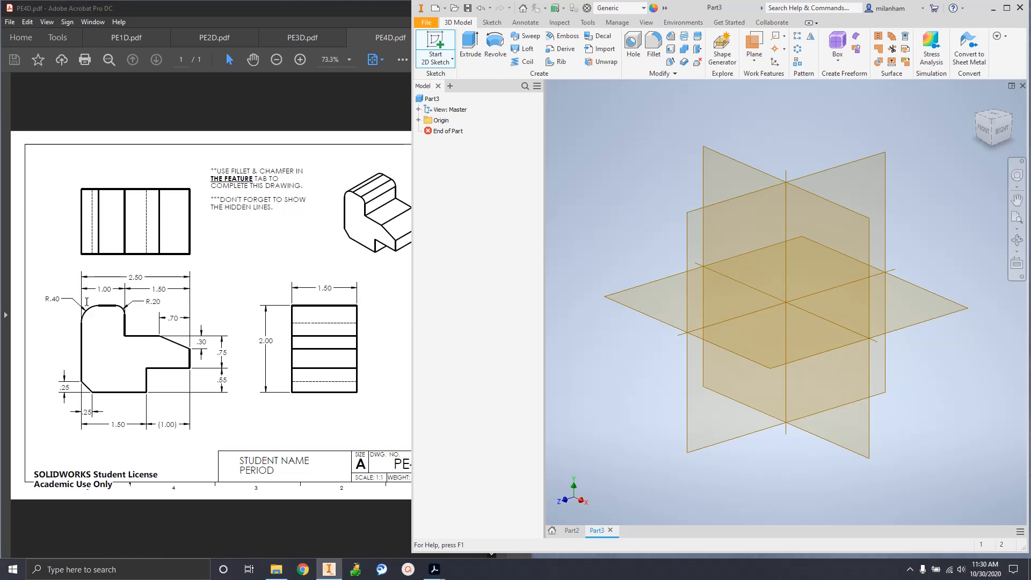
key(s)
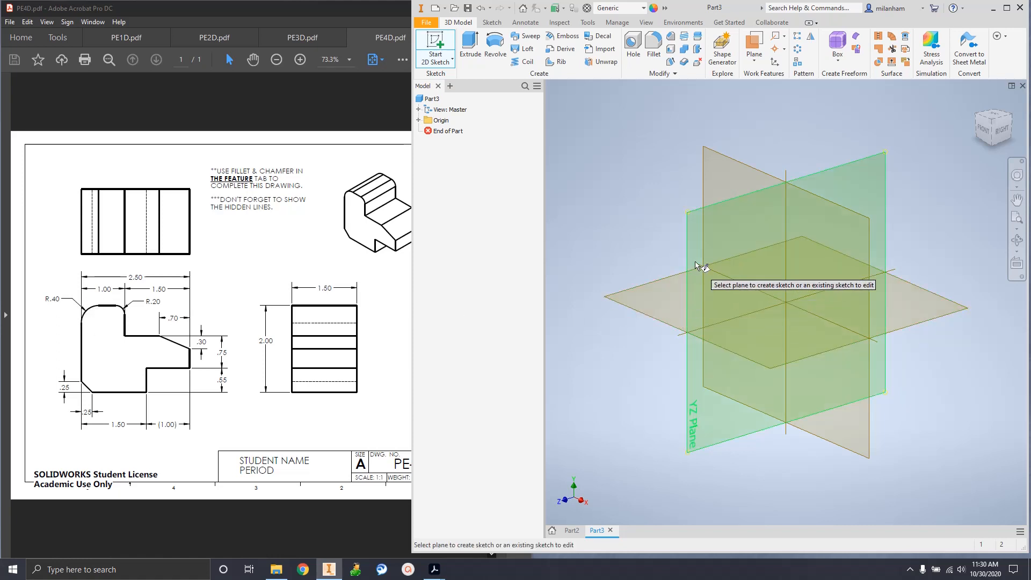
click(693, 226)
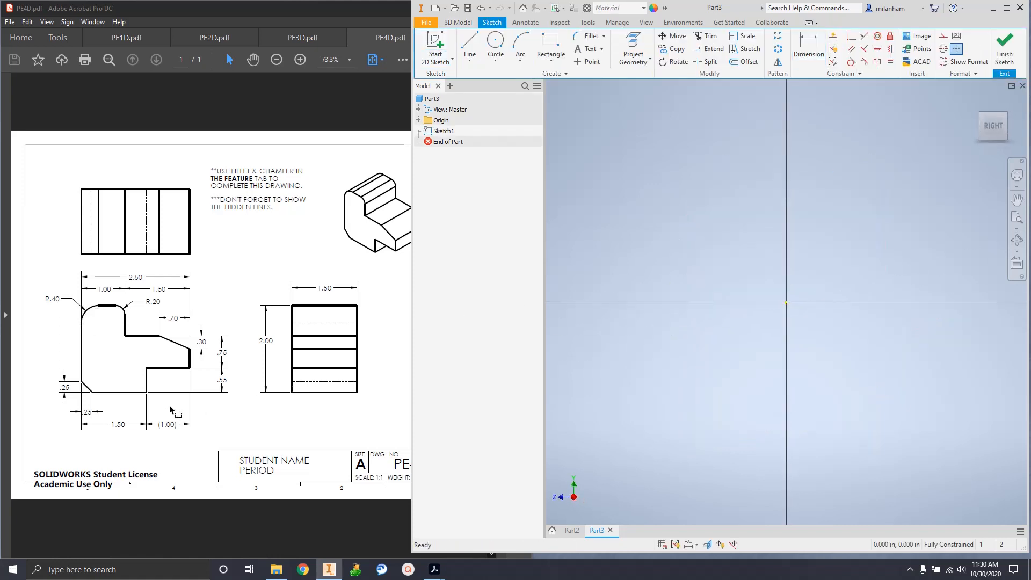
Step: Draw the profile's bottom edge 1.5 in horizontally from the origin, followed by a 0.55 in vertical line upward
click(468, 52)
mouse_move(854, 246)
middle_down()
mouse_move(771, 301)
mouse_move(754, 334)
middle_up()
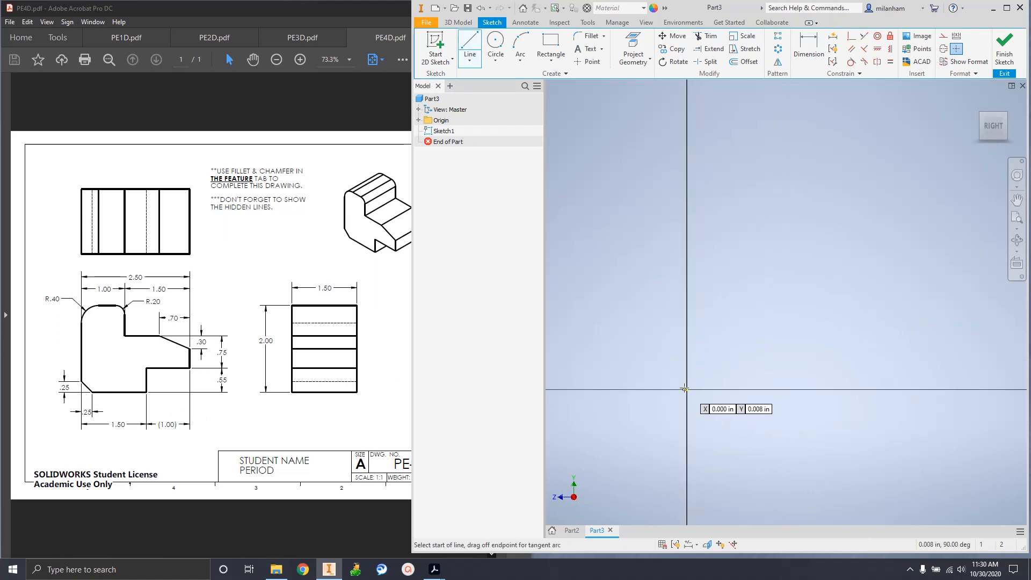
click(686, 390)
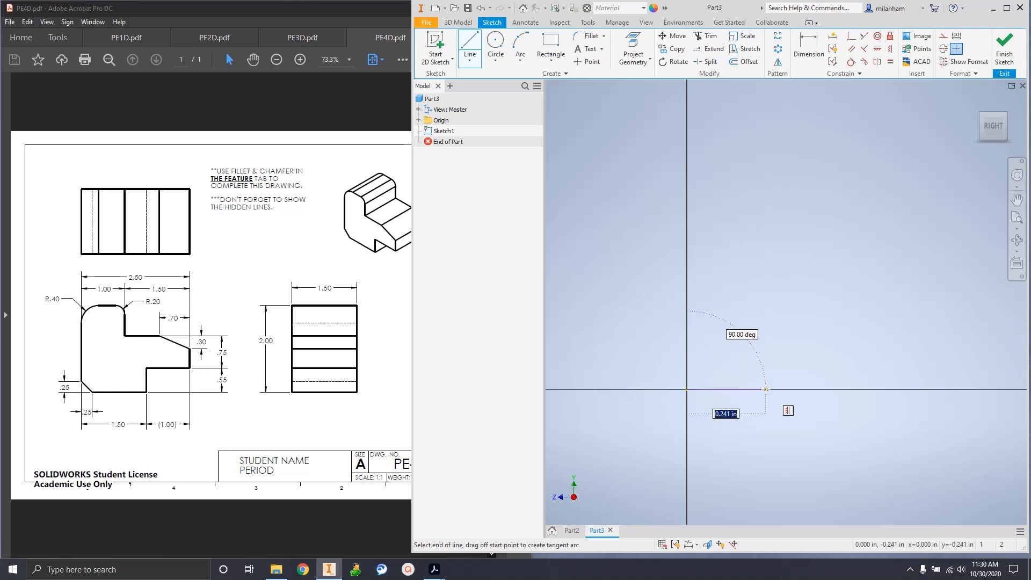
text(1.5)
key(Return)
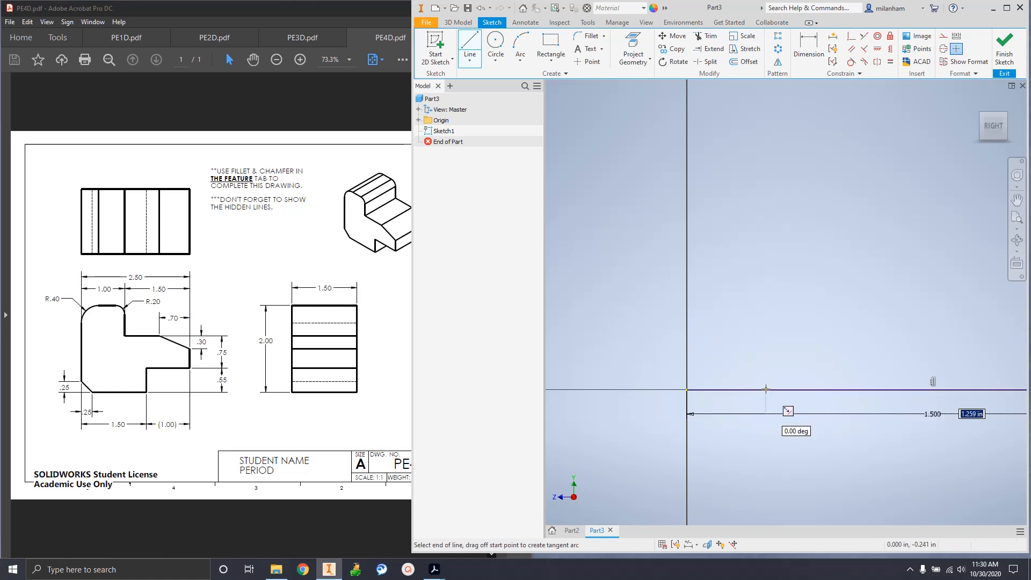
middle_drag(877, 326, 624, 281)
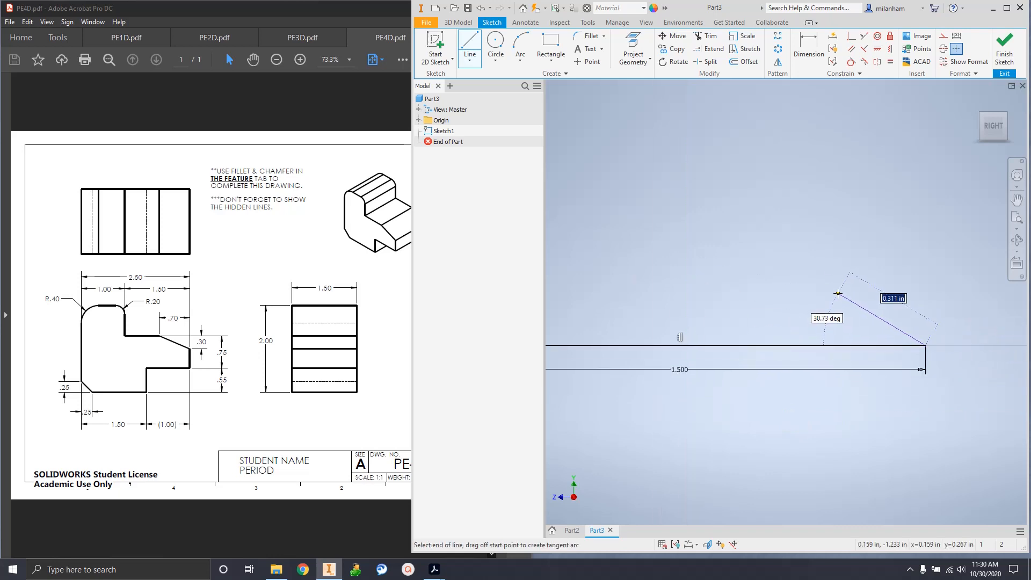
scroll(839, 293, up, 3)
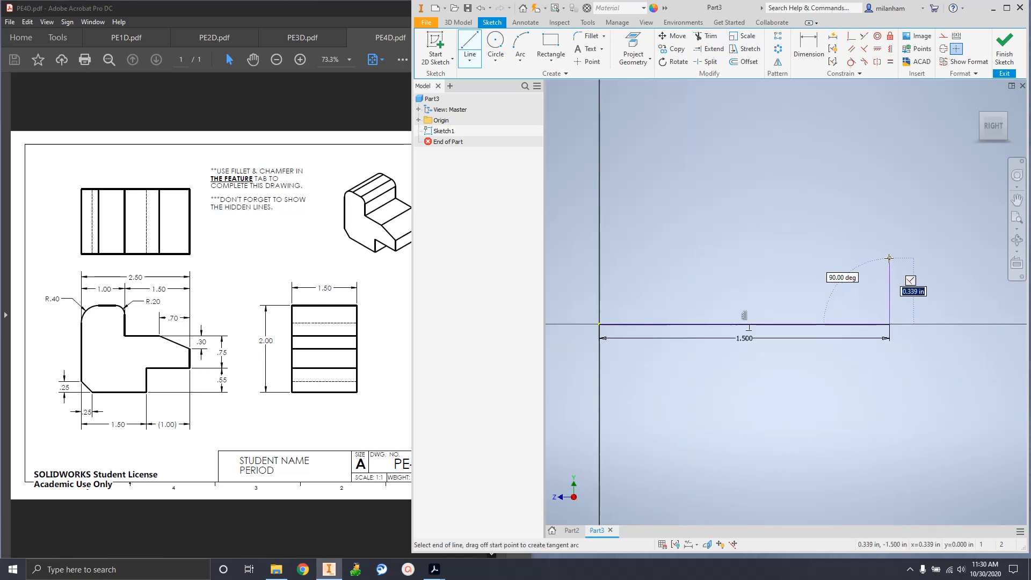
text(.55)
key(Return)
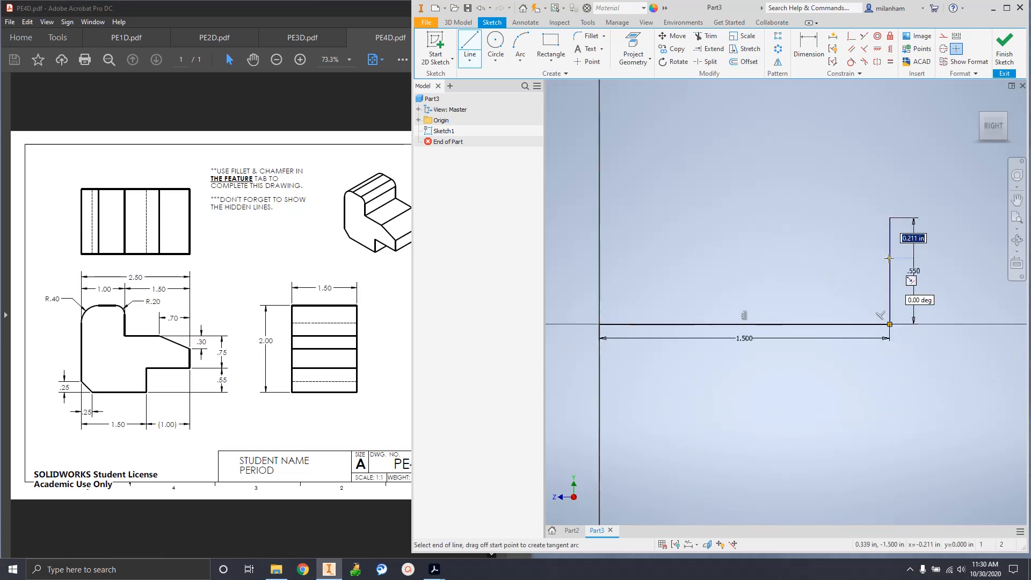
Step: Continue the profile with a 1 in horizontal line outward and a 0.75 in vertical line upward
middle_drag(973, 232, 888, 223)
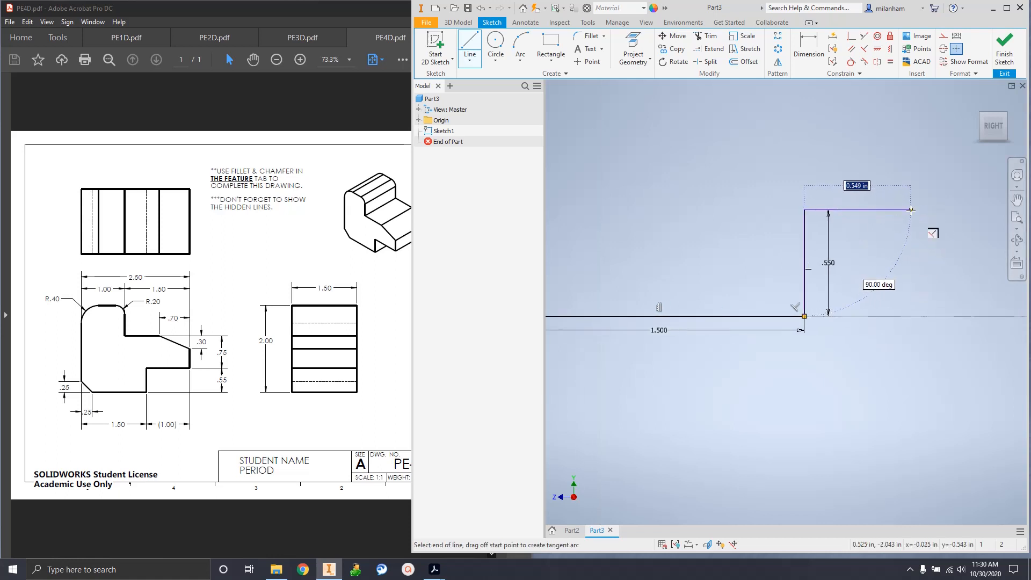
text(1)
key(Return)
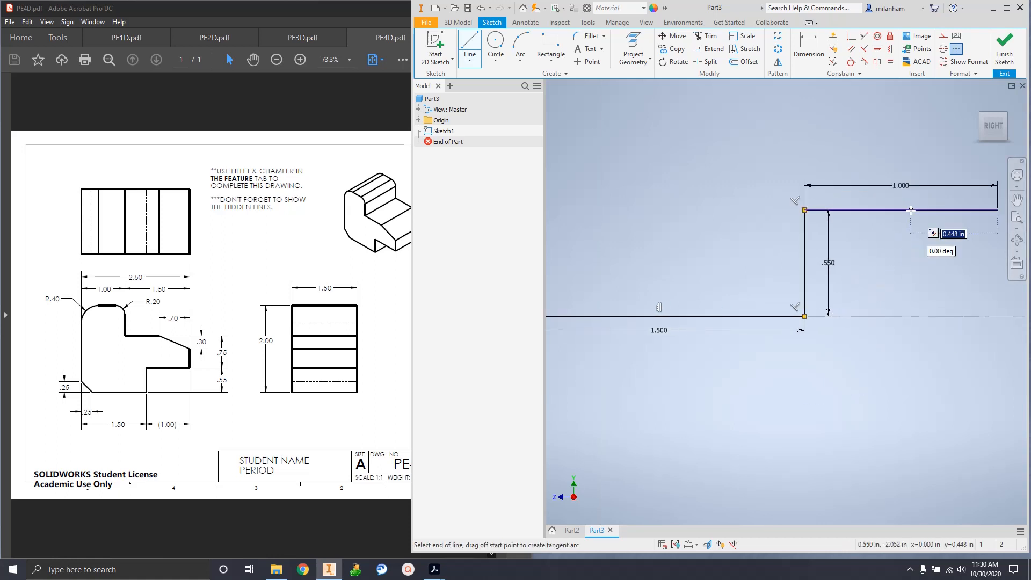
middle_drag(1003, 92, 869, 178)
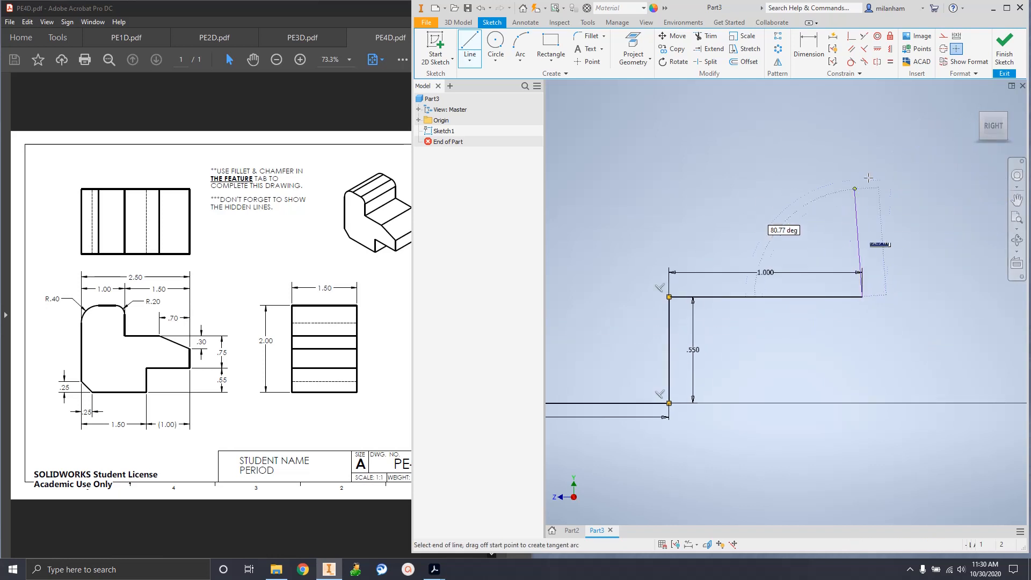
text(.75)
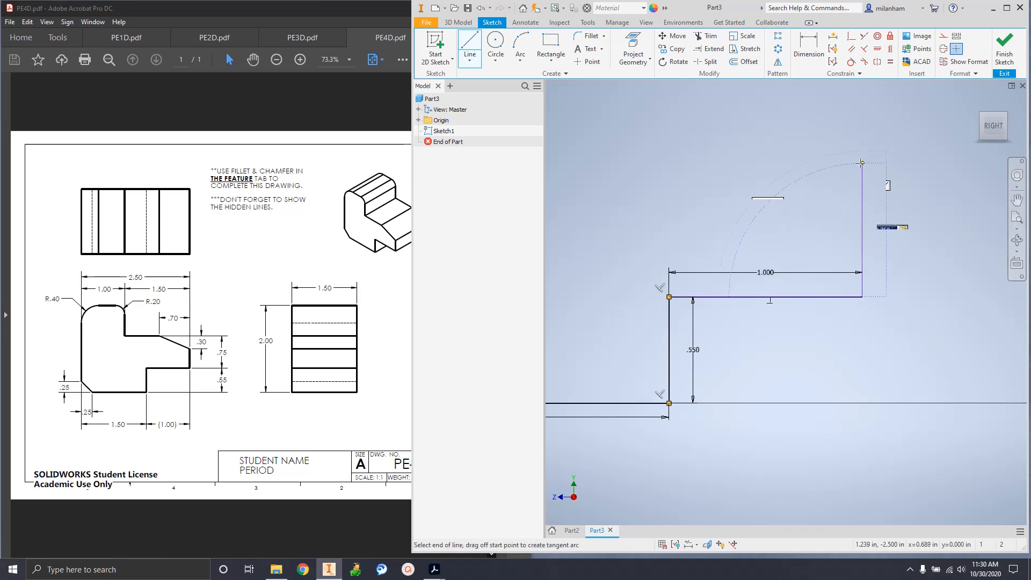
key(Return)
Step: Continue the profile with a 1.5 in horizontal line back toward the vertical axis and a 0.7 in vertical line upward
mouse_move(750, 189)
middle_down()
mouse_move(790, 230)
mouse_move(790, 260)
middle_up()
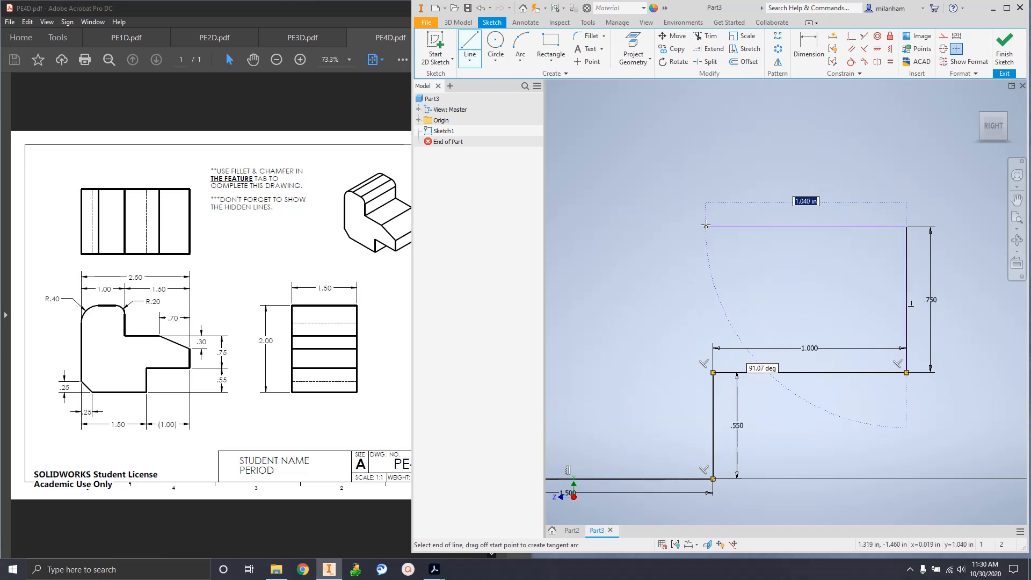
text(1.5)
key(Return)
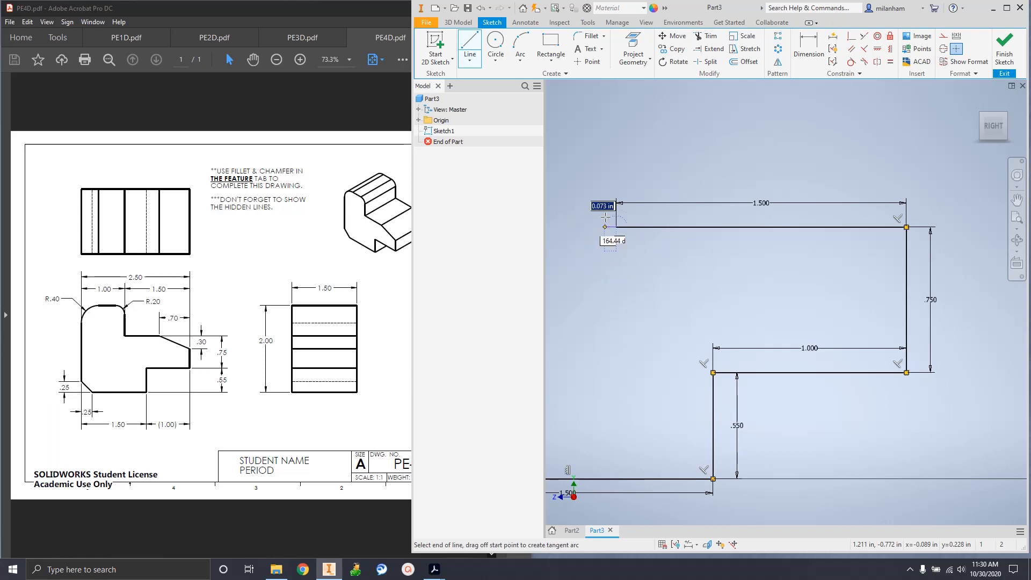
text(.)
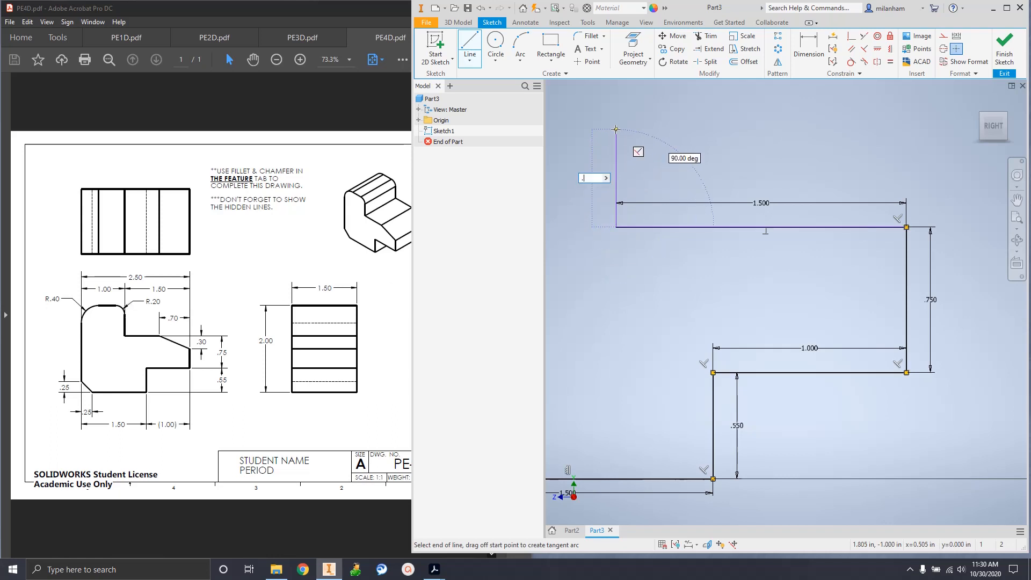
text(7)
key(Return)
Step: Draw the 1 in top edge back to the vertical axis and close the profile at the origin
mouse_move(637, 169)
middle_down()
mouse_move(736, 262)
mouse_move(754, 301)
middle_up()
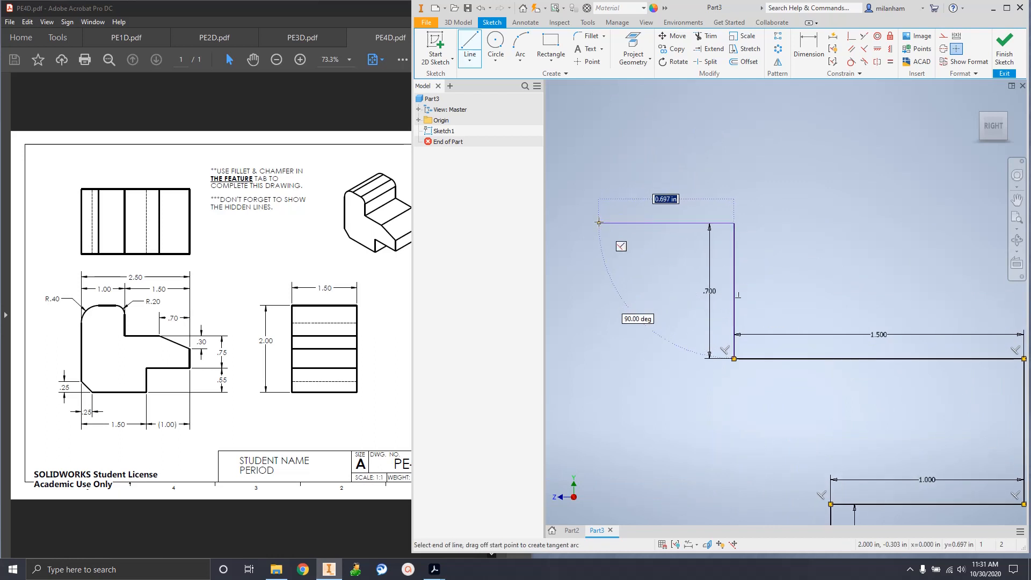
middle_drag(681, 398, 754, 156)
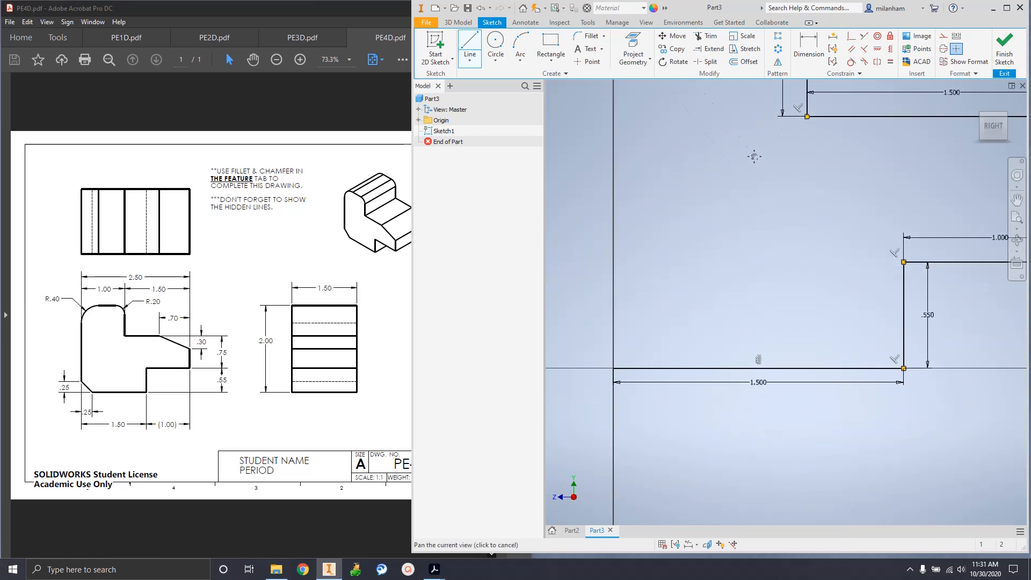
click(613, 369)
scroll(745, 303, up, 3)
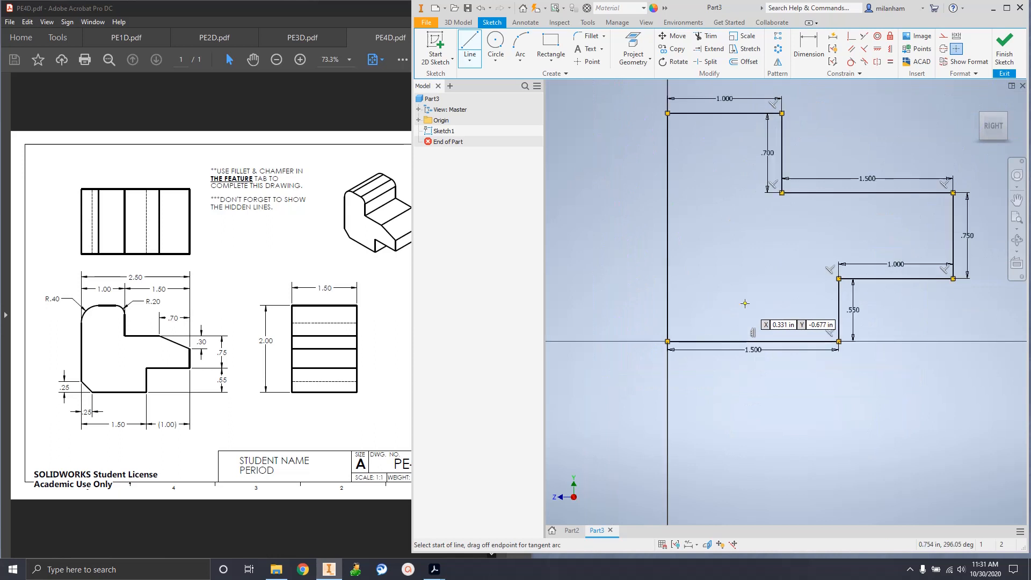
middle_drag(745, 303, 710, 351)
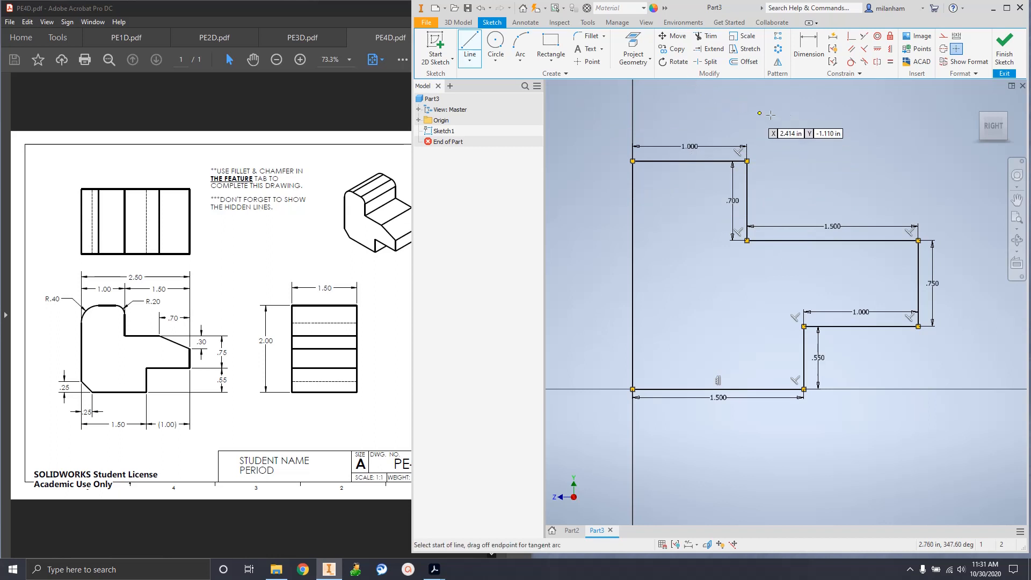
Step: Round the profile's upper-right corner, between the 1 in top edge and the 0.7 in vertical line, with a 0.2 in sketch fillet
click(604, 36)
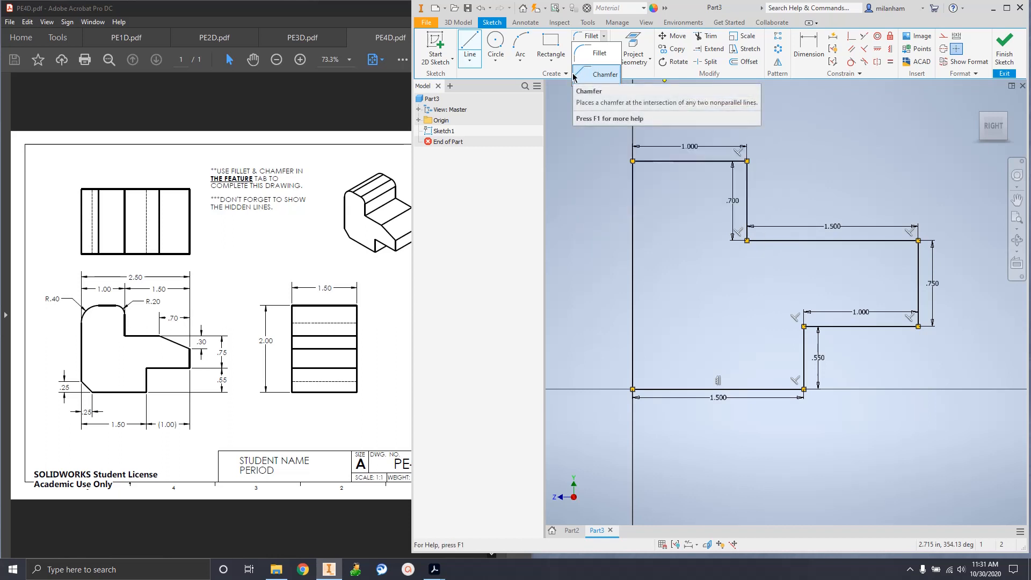
click(599, 54)
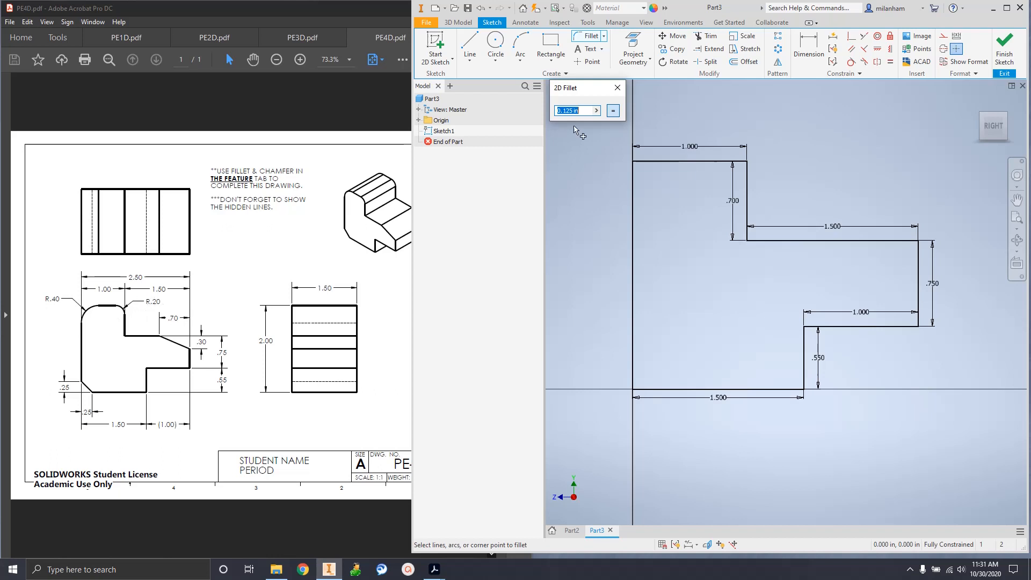
text(.2)
key(Escape)
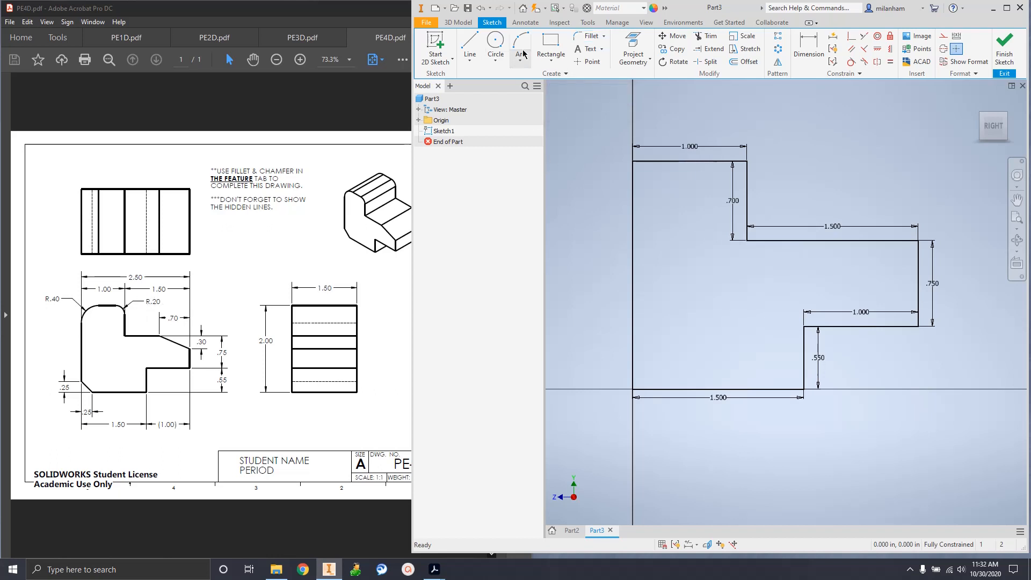
click(582, 41)
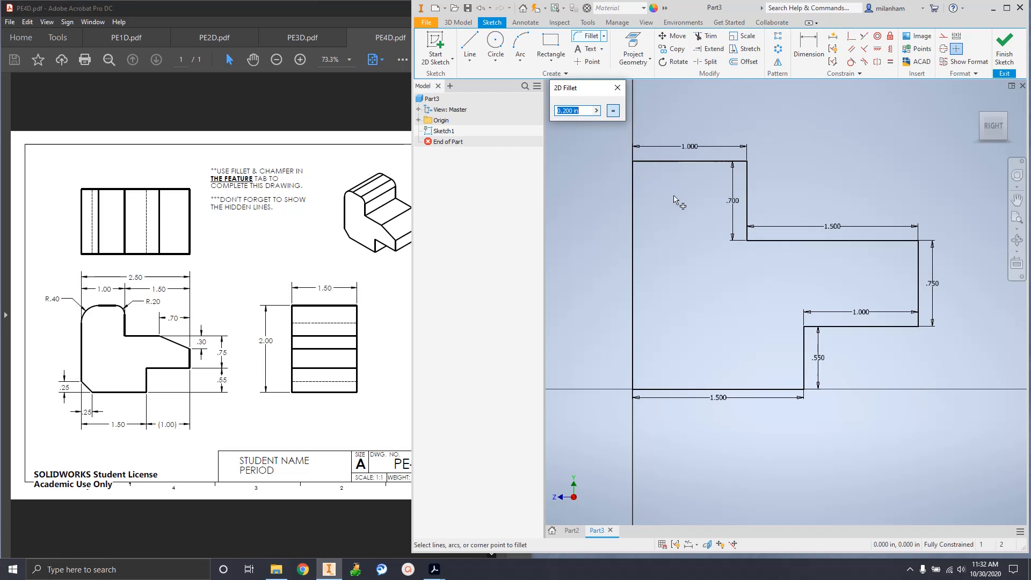
click(726, 162)
click(747, 194)
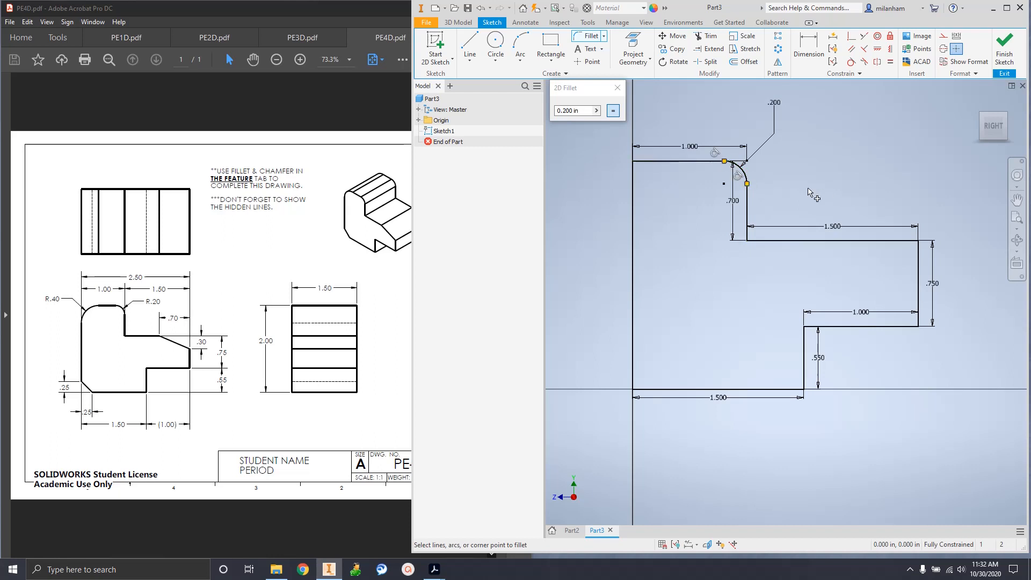
Step: Round the profile's upper-left corner with a 0.4 in sketch fillet, taking the radius from the PE4 drawing
scroll(753, 169, down, 5)
scroll(754, 169, up, 10)
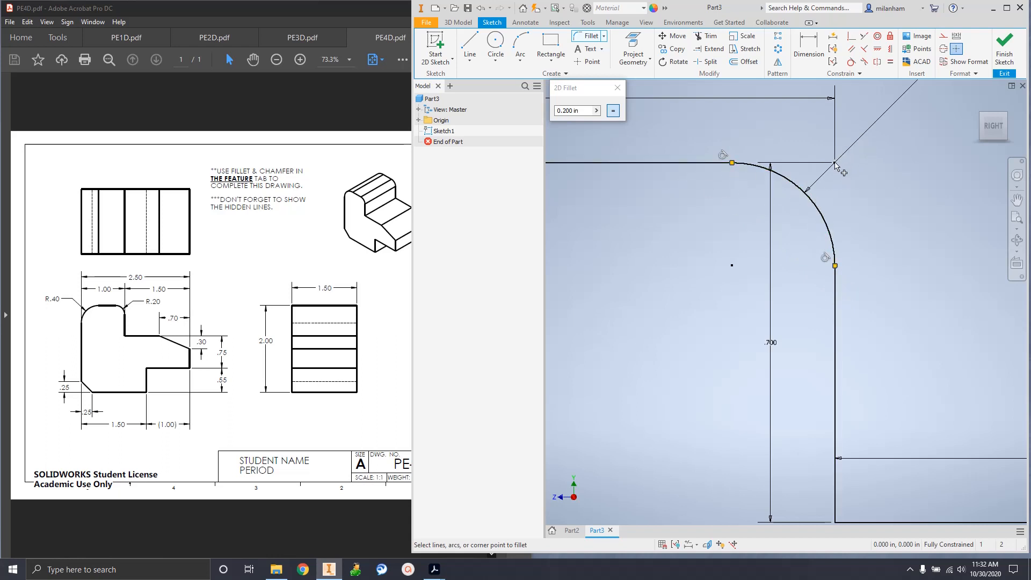
scroll(724, 259, down, 3)
middle_drag(680, 271, 821, 267)
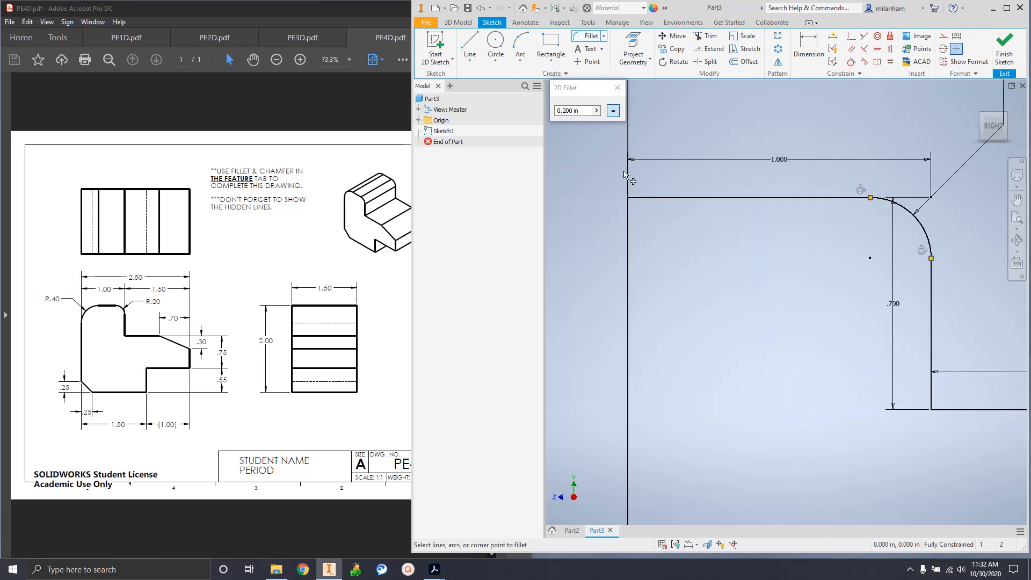
click(554, 111)
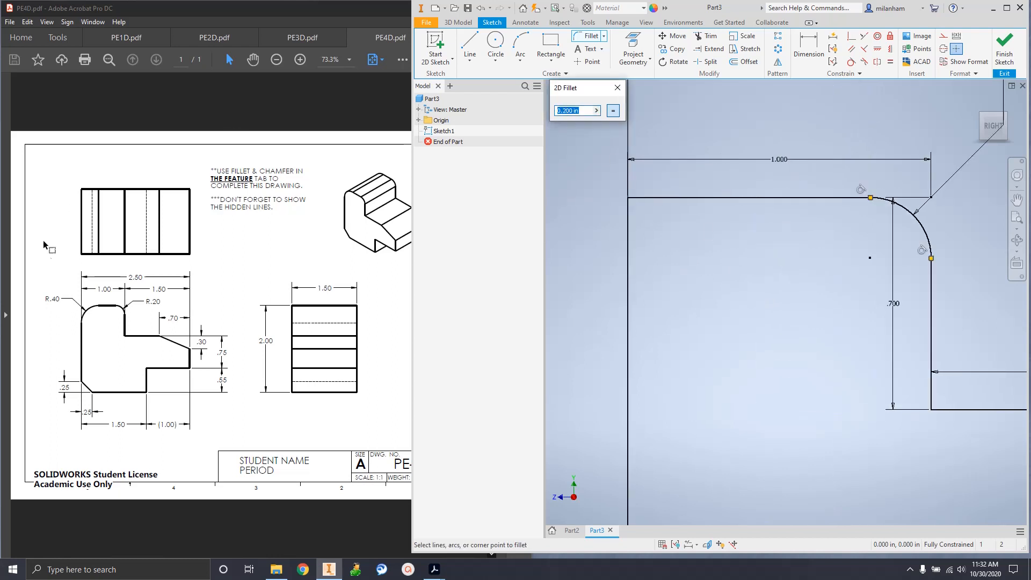
click(52, 299)
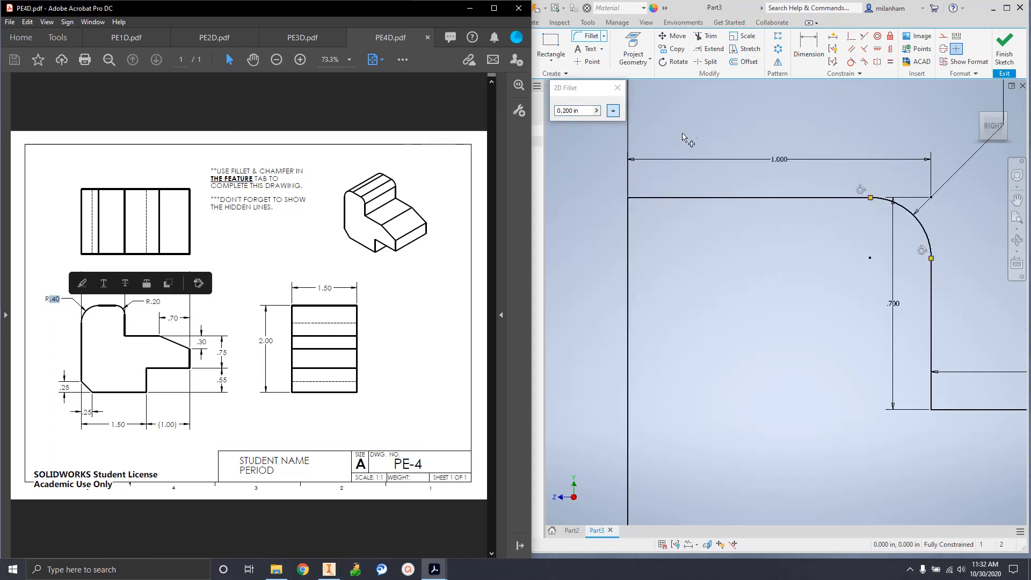
click(537, 111)
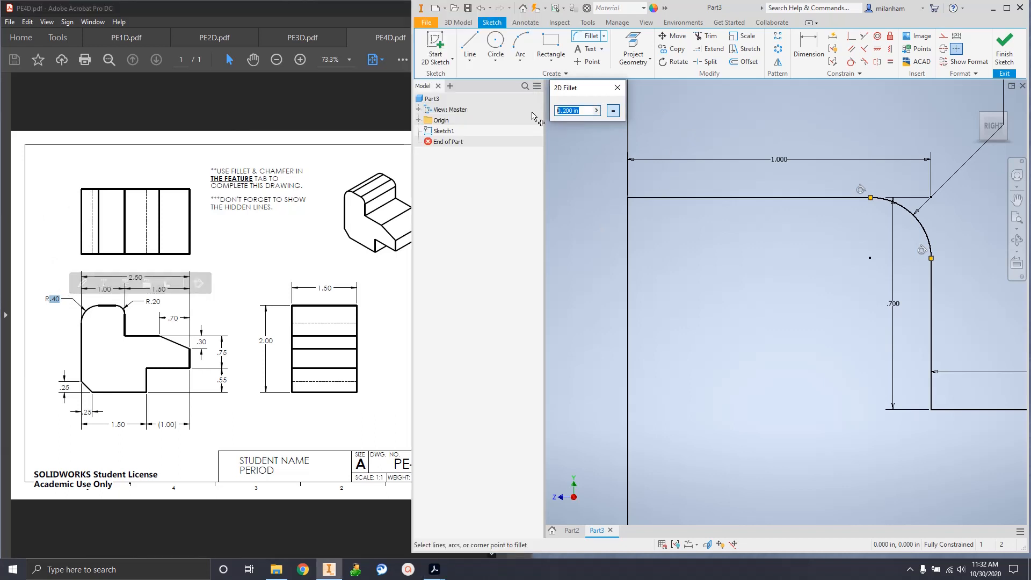
text(.4)
click(666, 198)
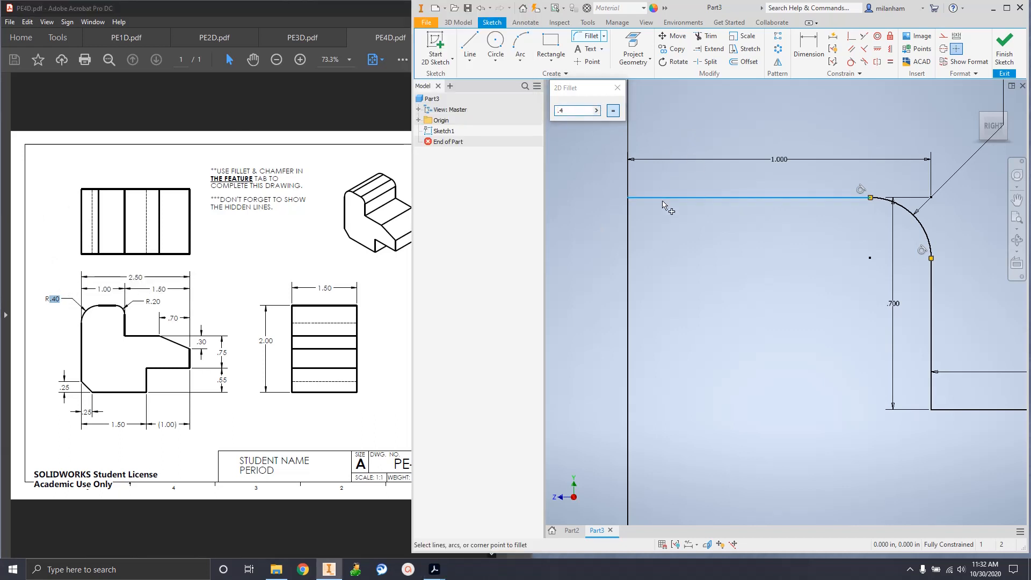
click(628, 253)
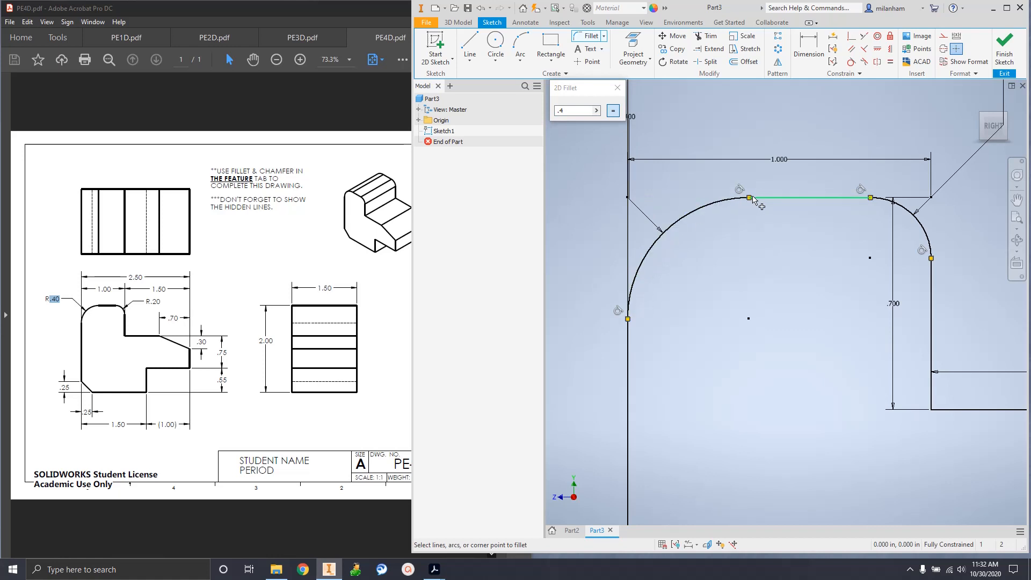
scroll(816, 336, down, 3)
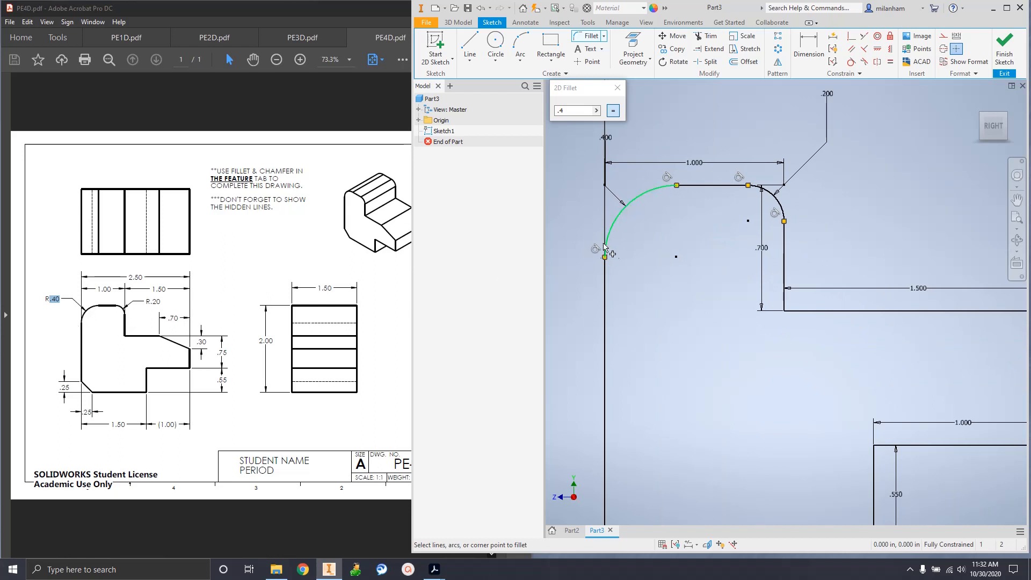
middle_drag(723, 362, 736, 275)
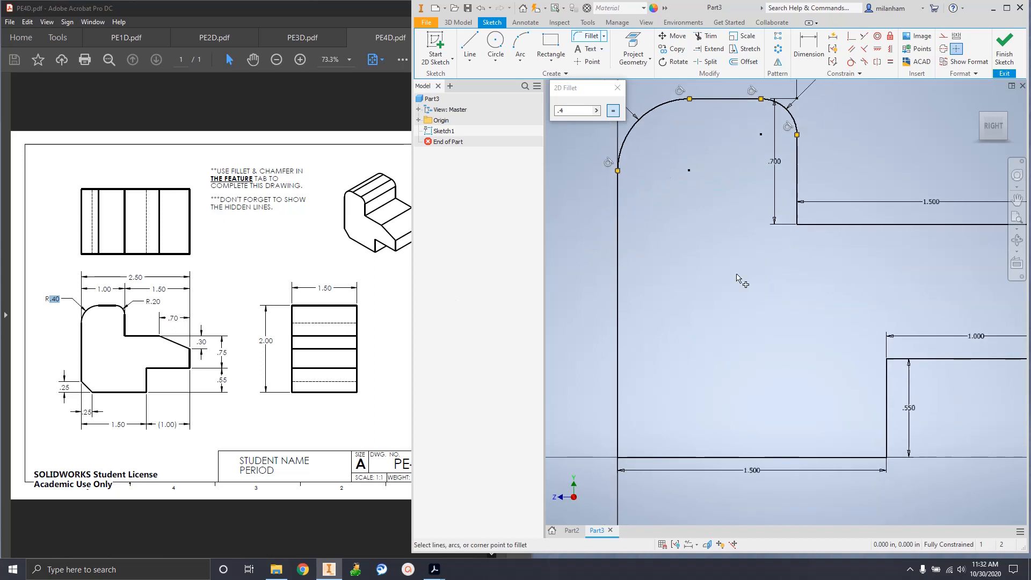
mouse_move(768, 358)
middle_down()
mouse_move(667, 352)
mouse_move(714, 320)
middle_up()
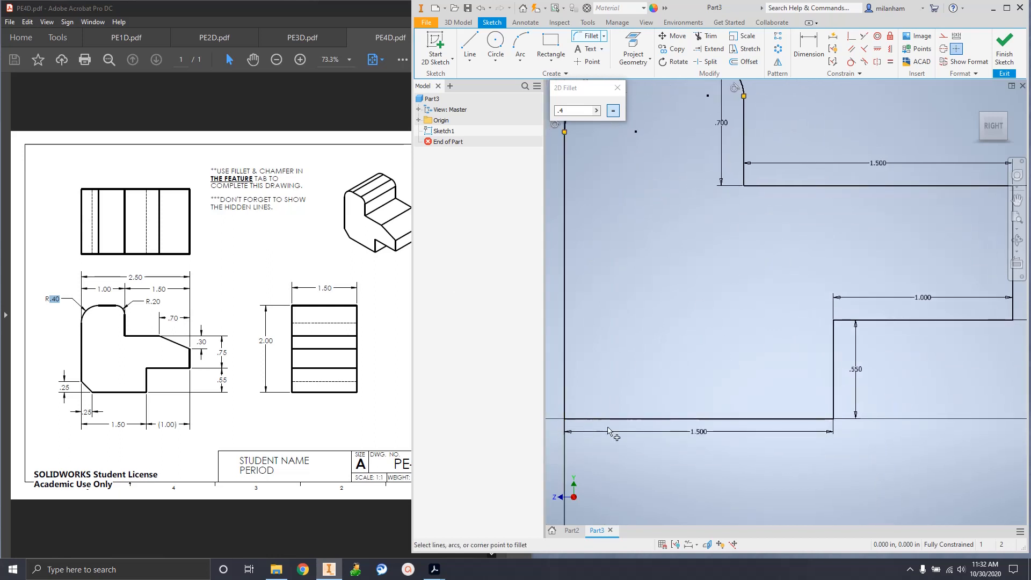
Step: Switch from the sketch fillet to a 2D chamfer and review its two-distance and distance-angle modes, settling on equal distance
click(617, 88)
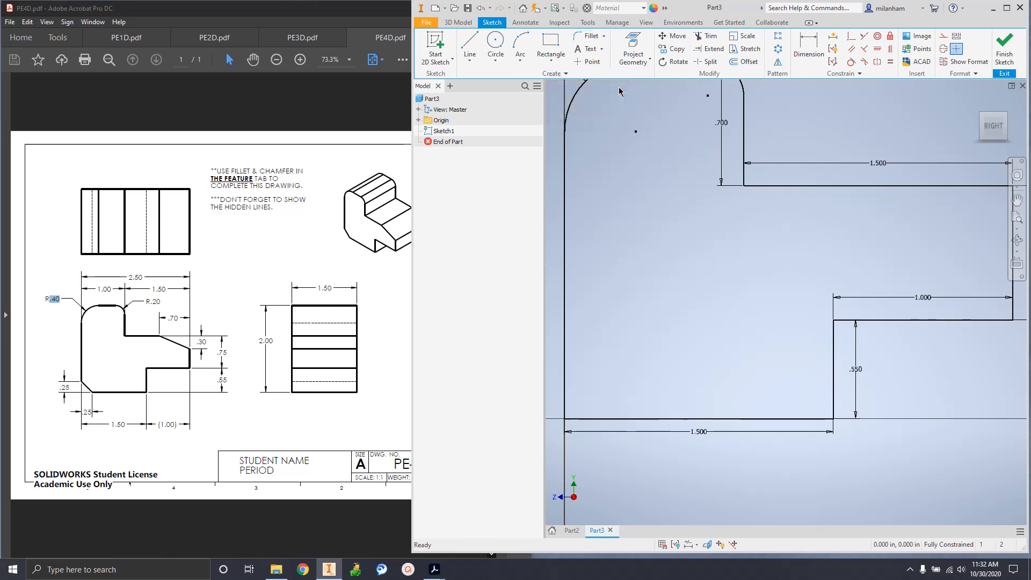
click(604, 36)
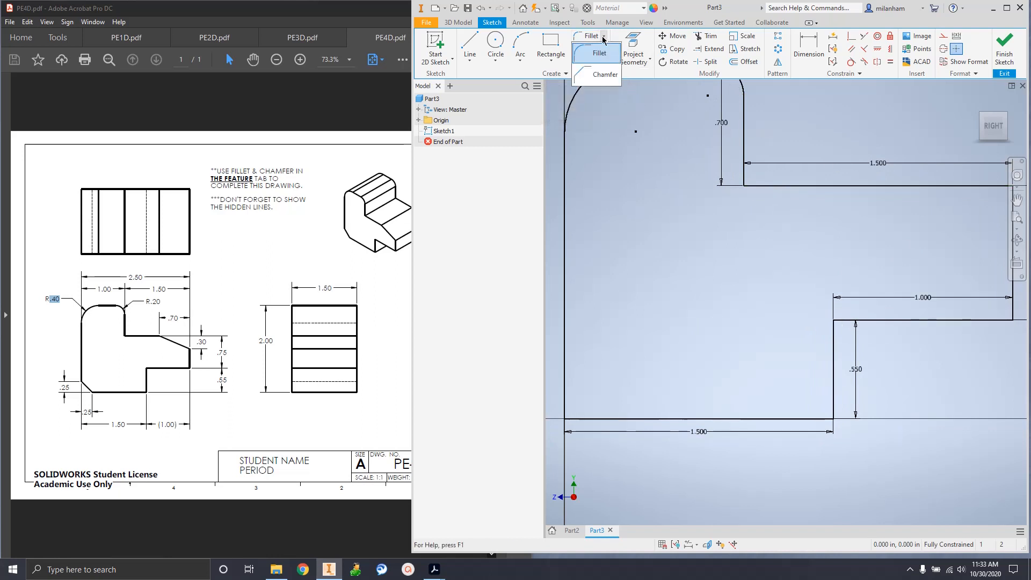
click(600, 78)
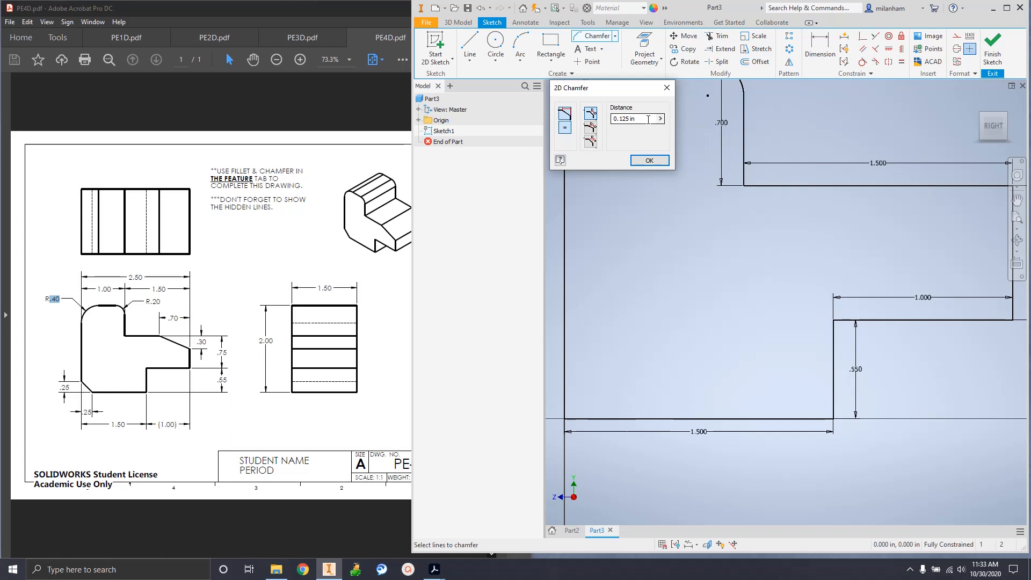
click(590, 140)
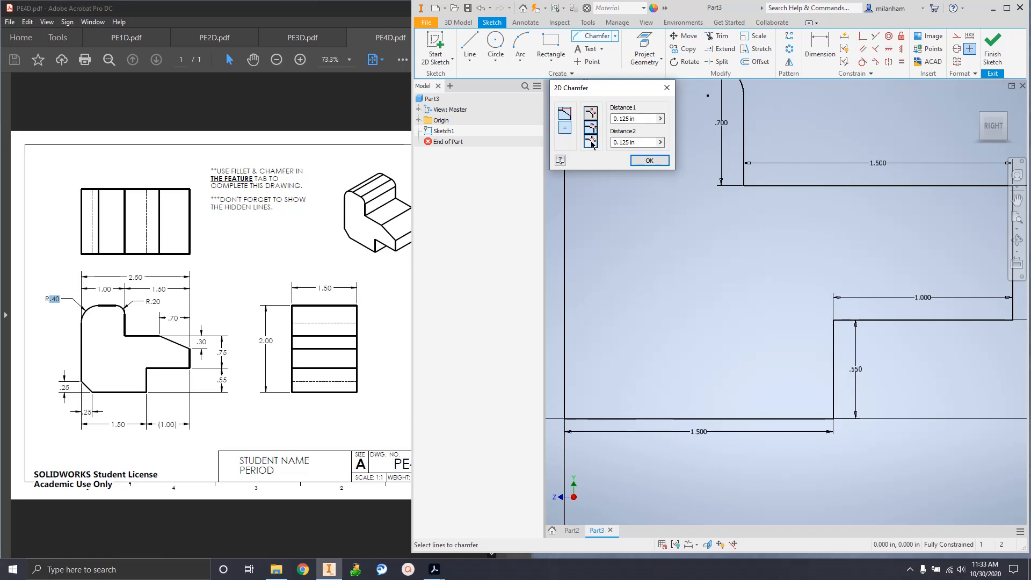
click(592, 143)
click(591, 129)
click(591, 142)
click(590, 128)
click(591, 143)
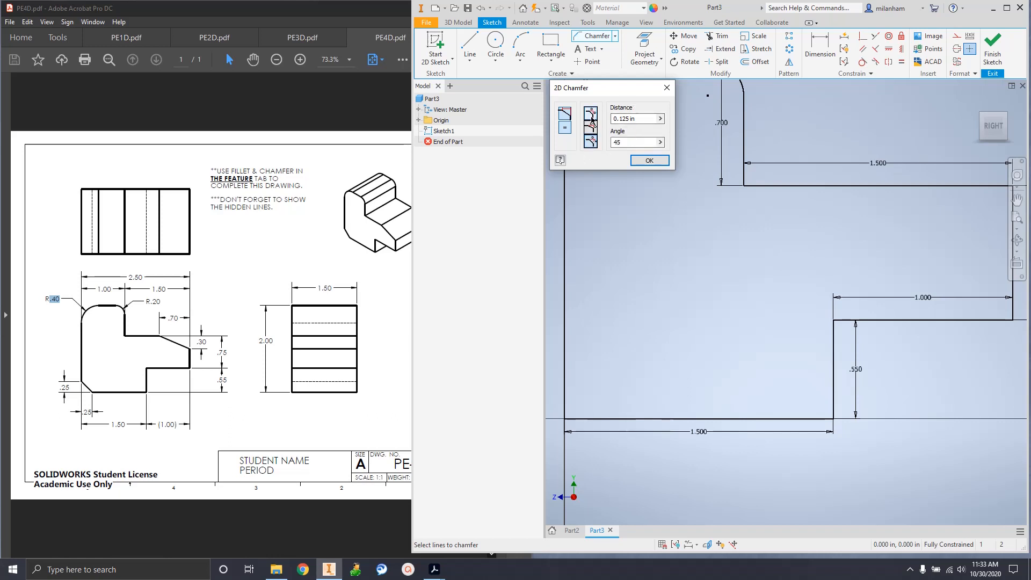
click(591, 128)
click(592, 114)
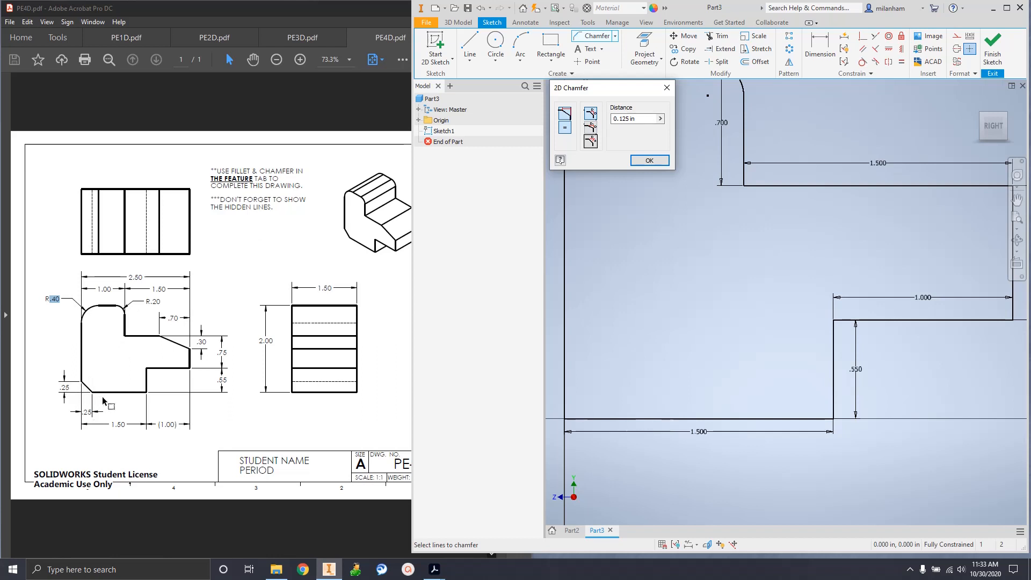
Step: Chamfer the profile's lower-left corner at the origin with an equal distance of 0.25 in
double_click(637, 119)
text(.25)
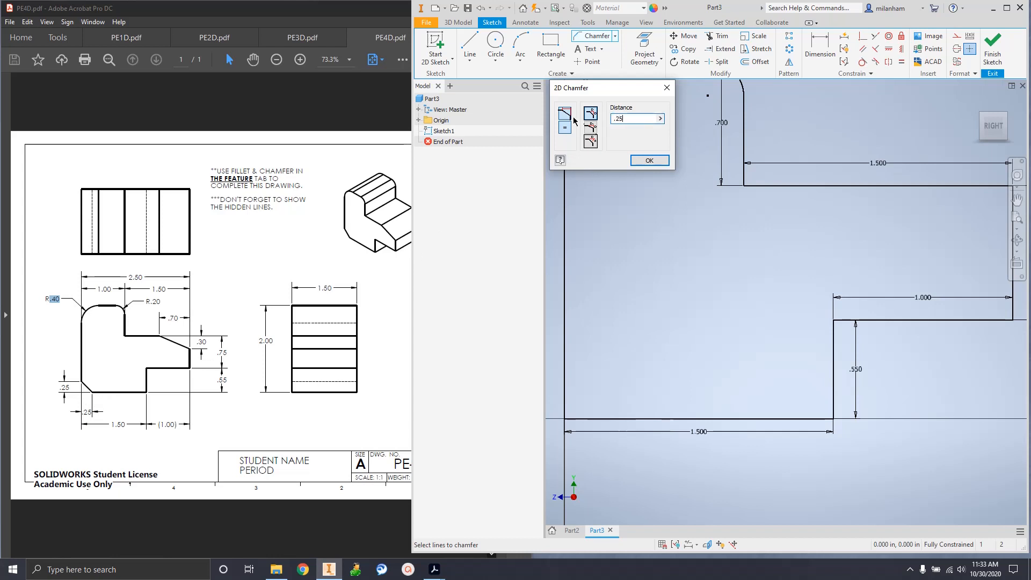
click(567, 386)
click(593, 419)
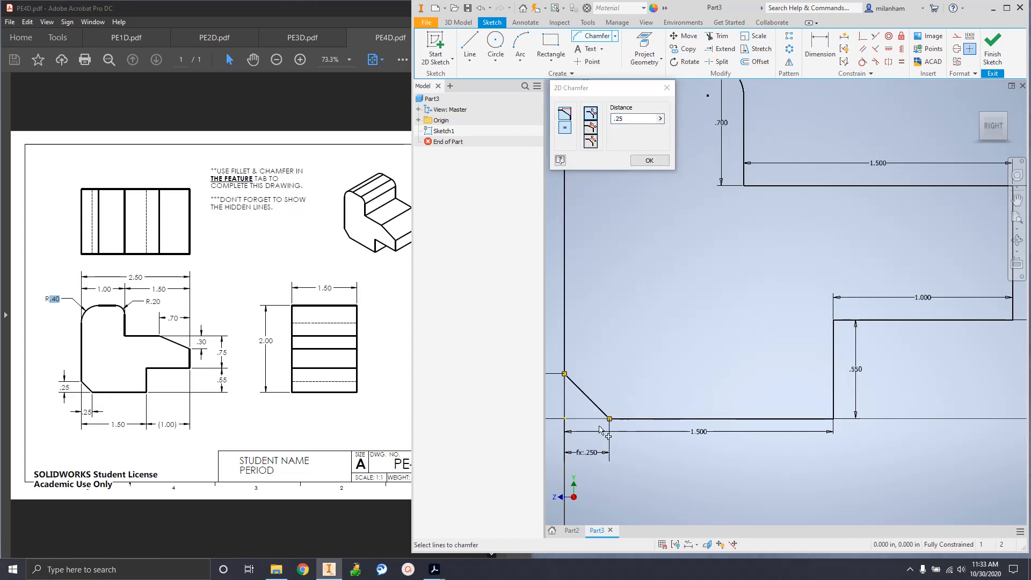
middle_drag(593, 424, 665, 402)
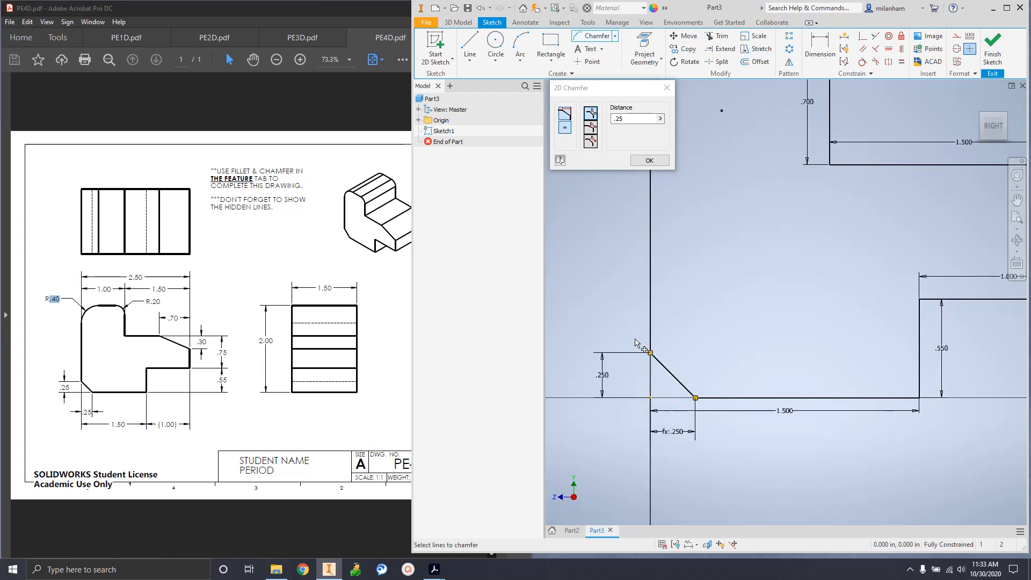
Step: Chamfer the upper-right corner of the profile's lower step with two distances, 0.7 in horizontally and 0.3 in vertically, from the PE4 drawing
middle_drag(849, 285, 751, 348)
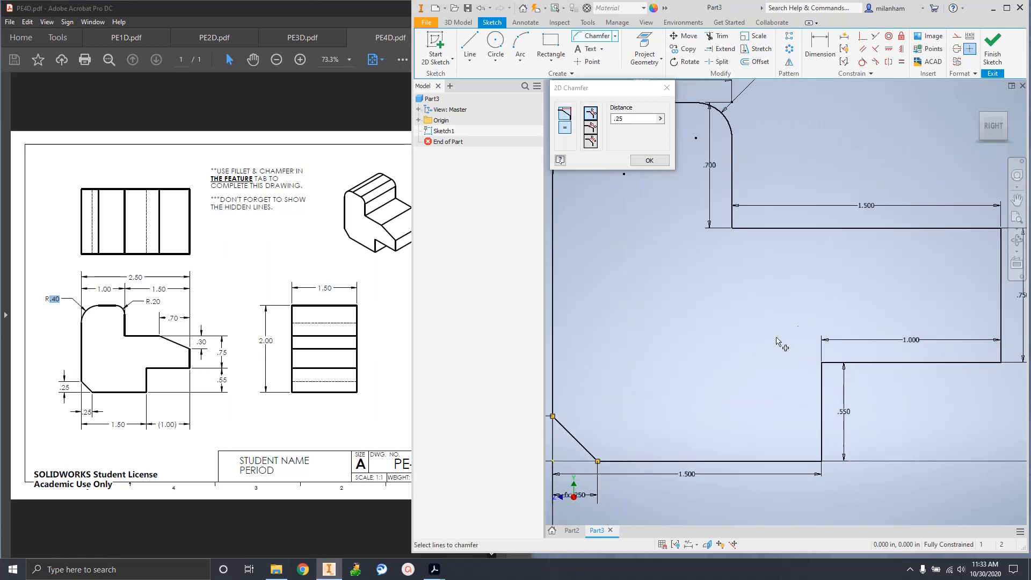
middle_drag(863, 302, 816, 314)
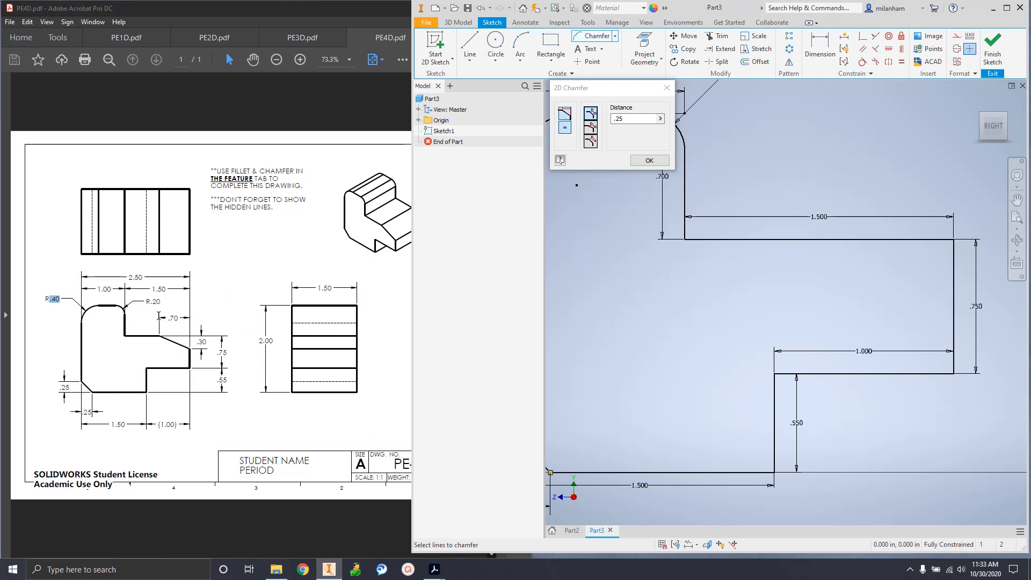
drag(159, 316, 196, 328)
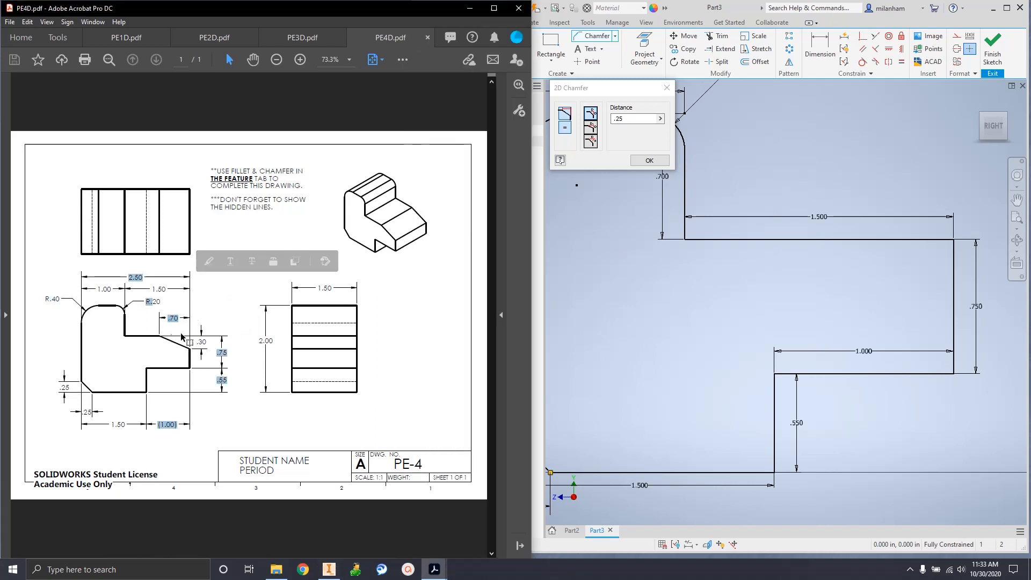
click(207, 344)
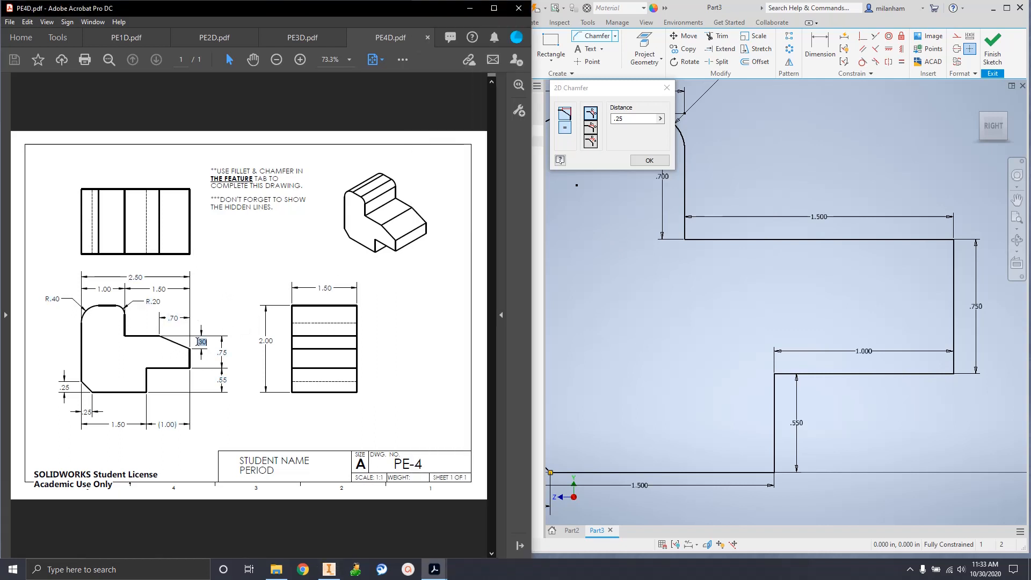
click(593, 130)
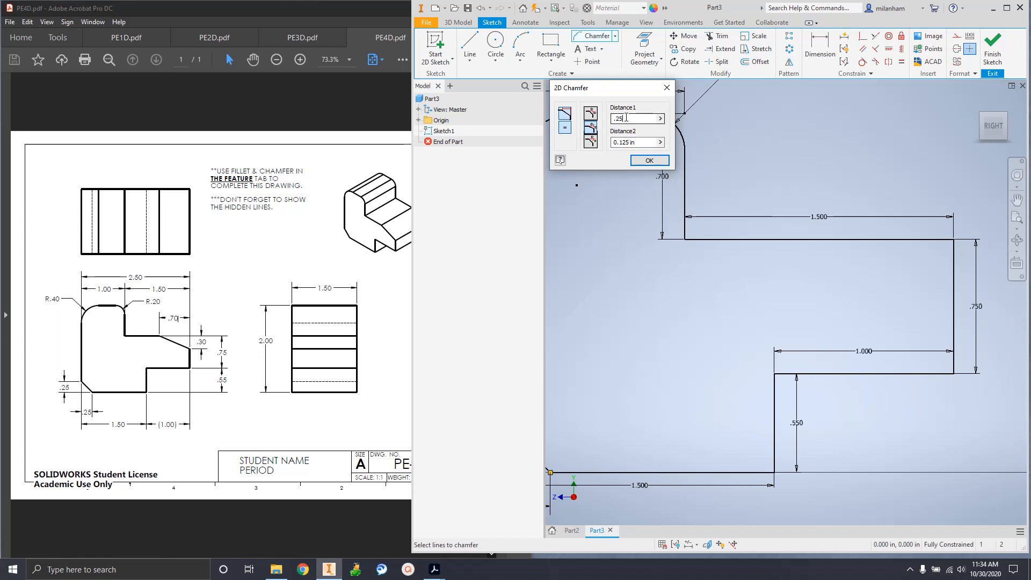
drag(625, 119, 607, 123)
text(.7)
key(Tab)
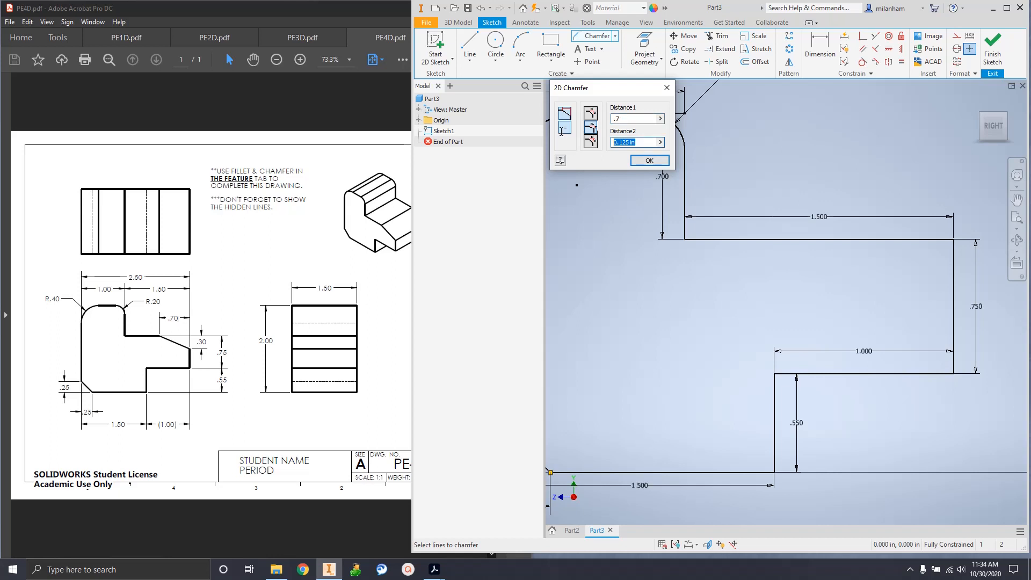
text(.3)
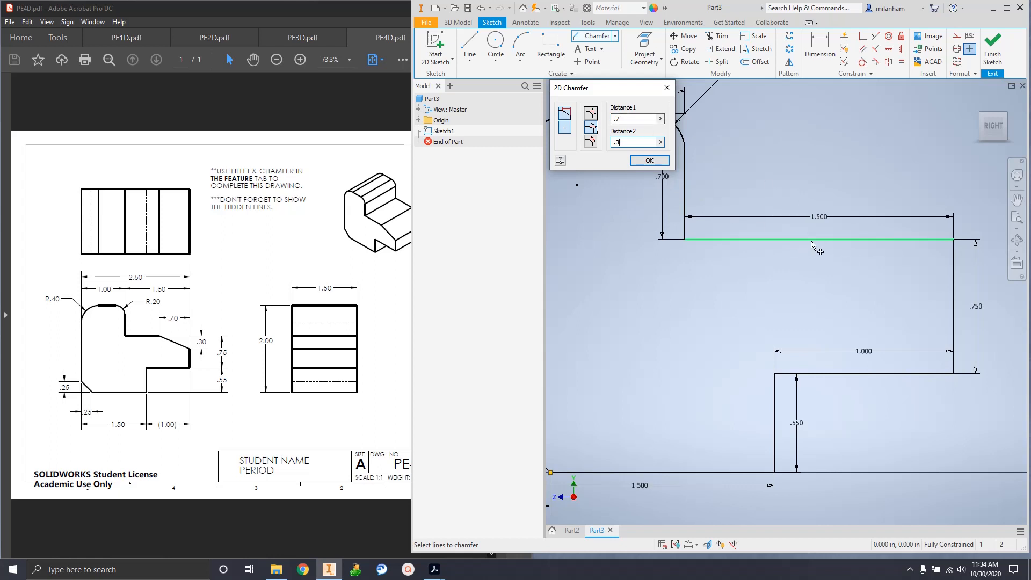
click(909, 242)
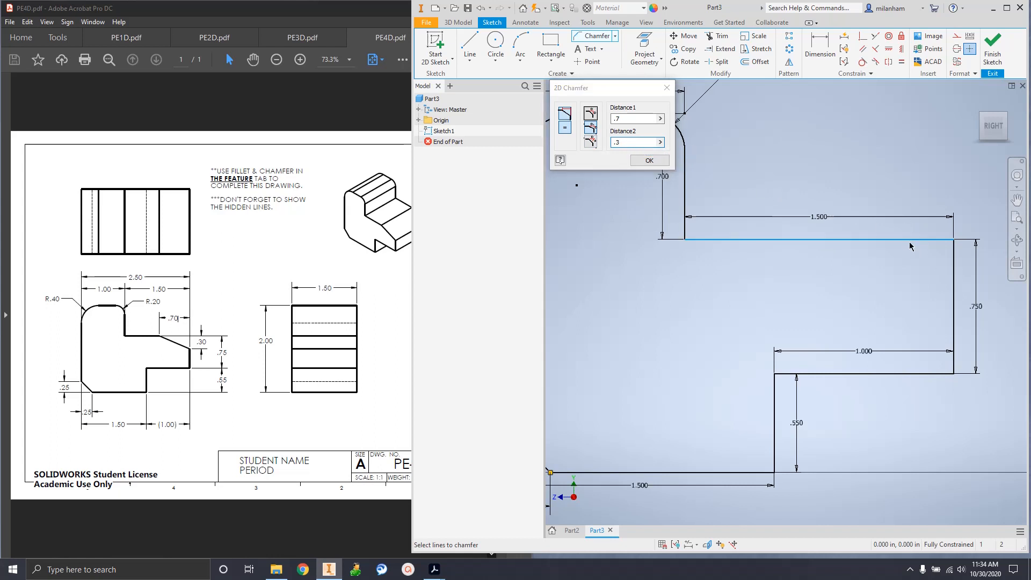
click(955, 282)
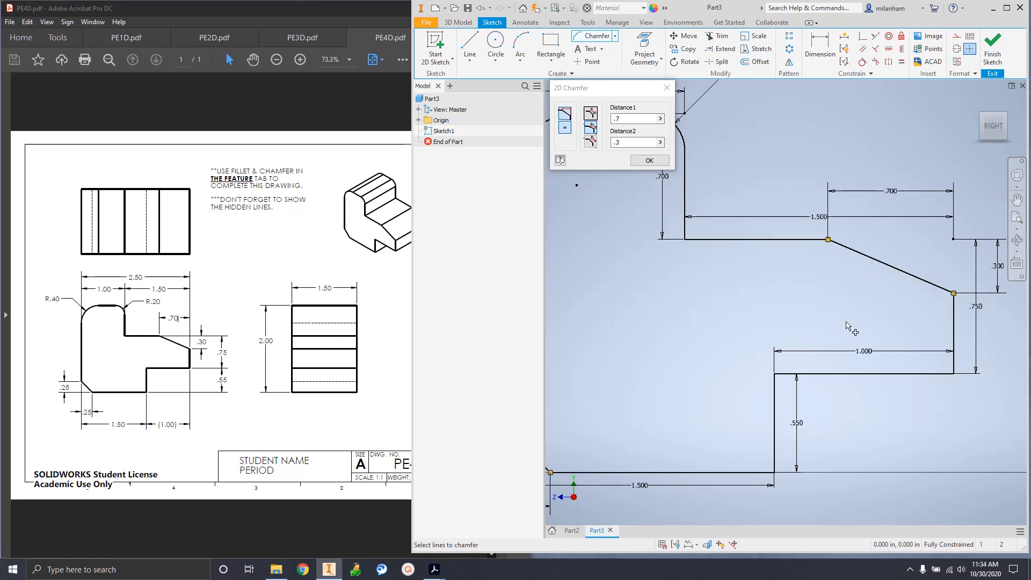
middle_drag(847, 324, 816, 352)
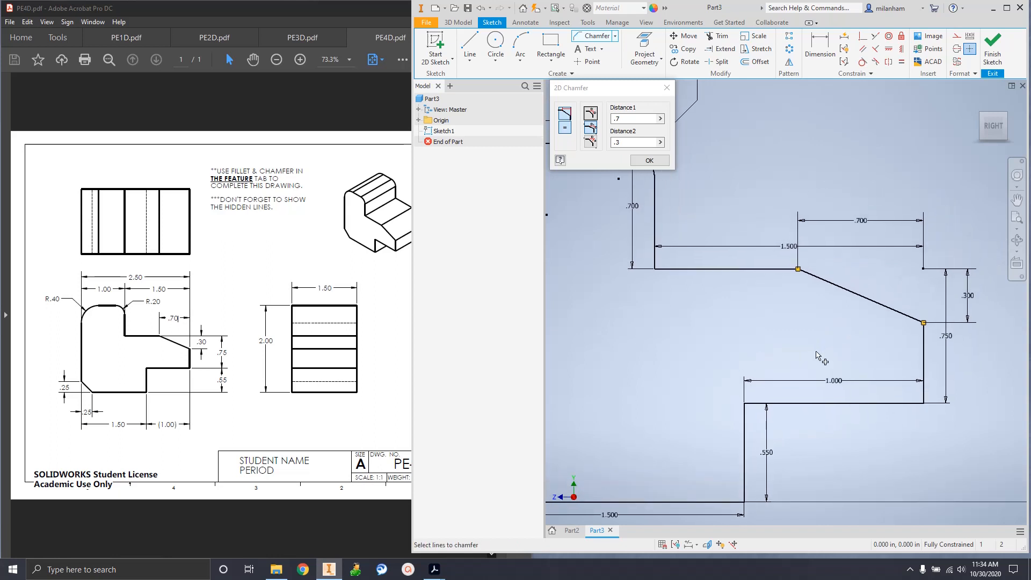
click(650, 160)
Step: Finish the sketch and extrude the closed profile 1.5 in
scroll(675, 305, down, 3)
middle_drag(676, 304, 735, 287)
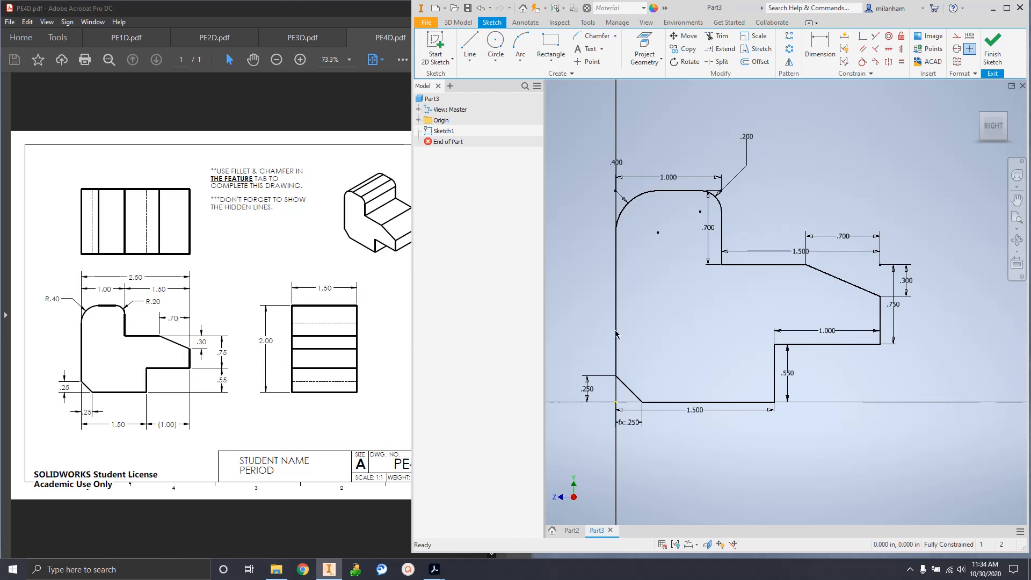
click(992, 49)
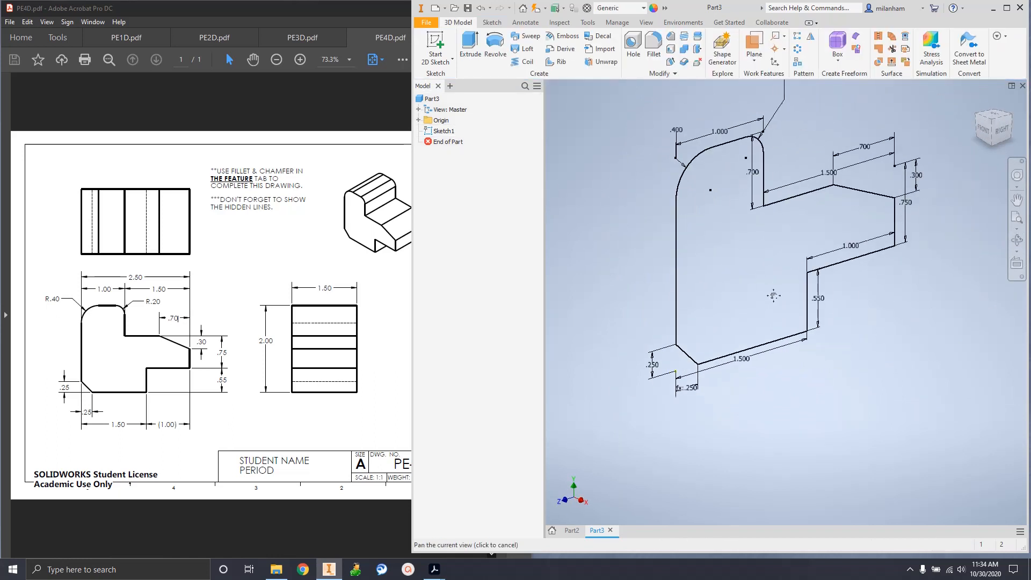
click(470, 46)
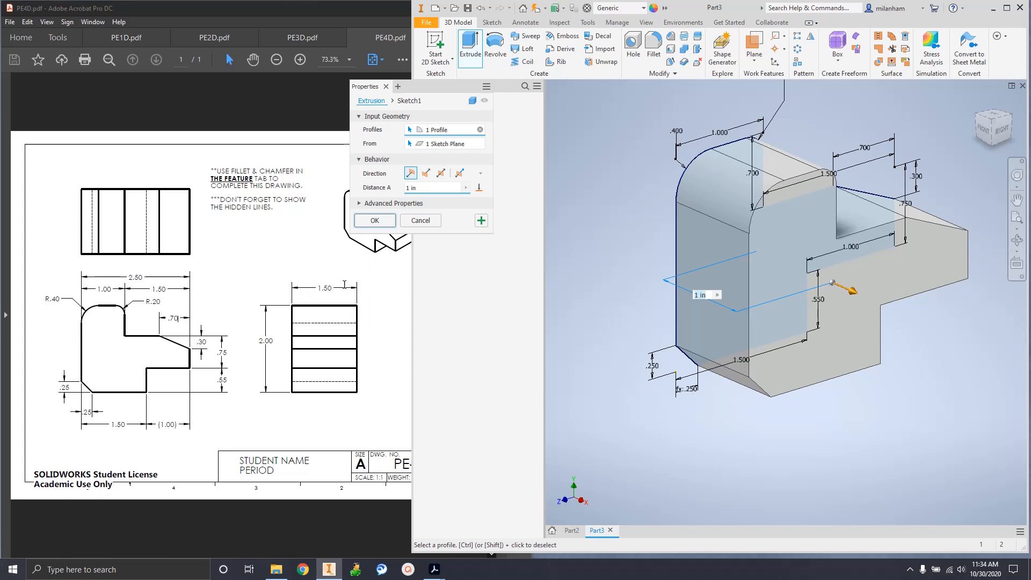
click(427, 189)
text(1.5)
key(Return)
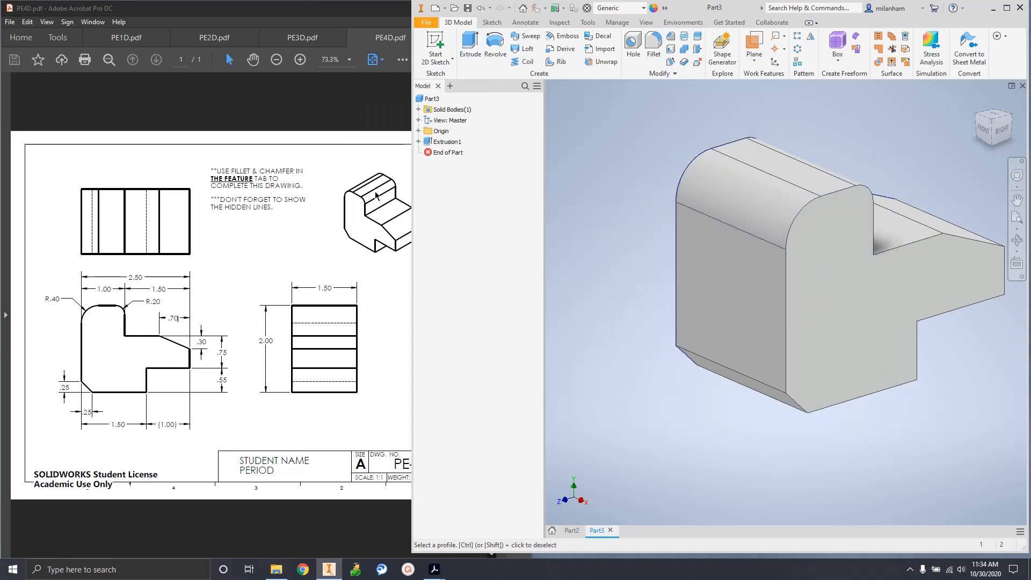
Step: Turn the part to the isometric orientation shown on the PE4 drawing and compare the two
middle_drag(772, 265, 726, 263)
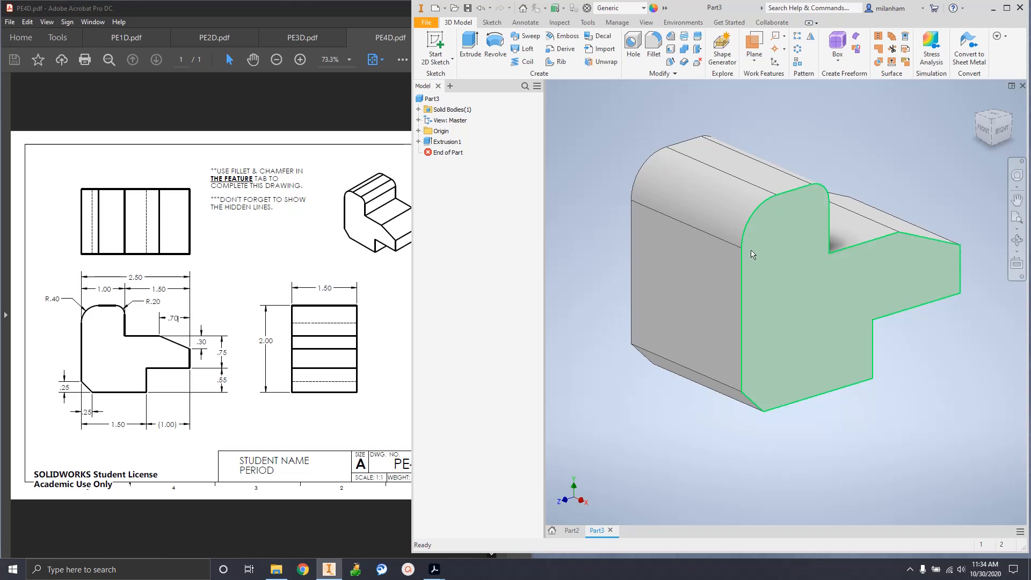
click(1011, 133)
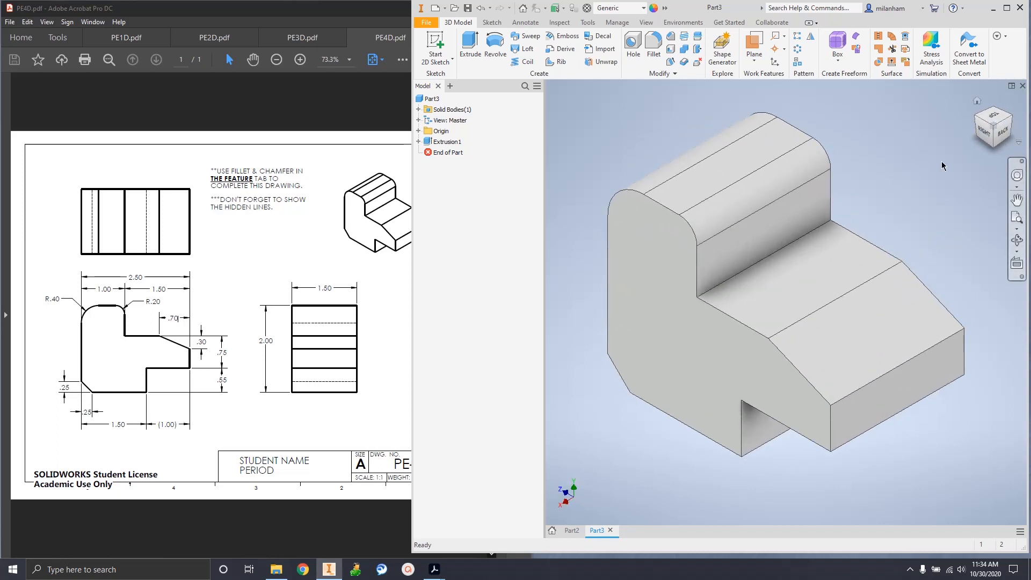
click(371, 257)
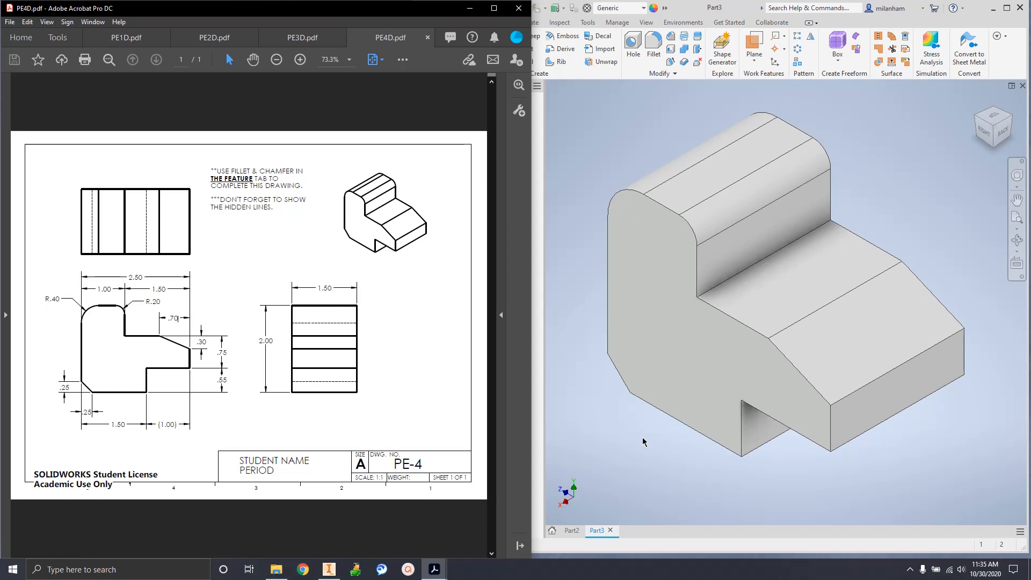
click(606, 448)
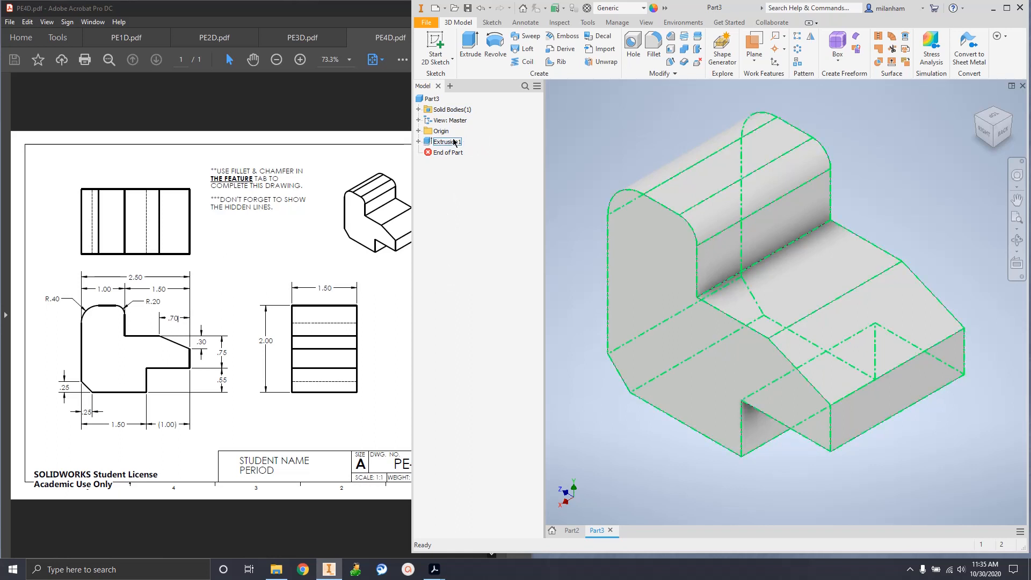
Step: Reopen the sketch under the extrusion to review its dimensions, and return to the solid part
click(418, 142)
double_click(450, 153)
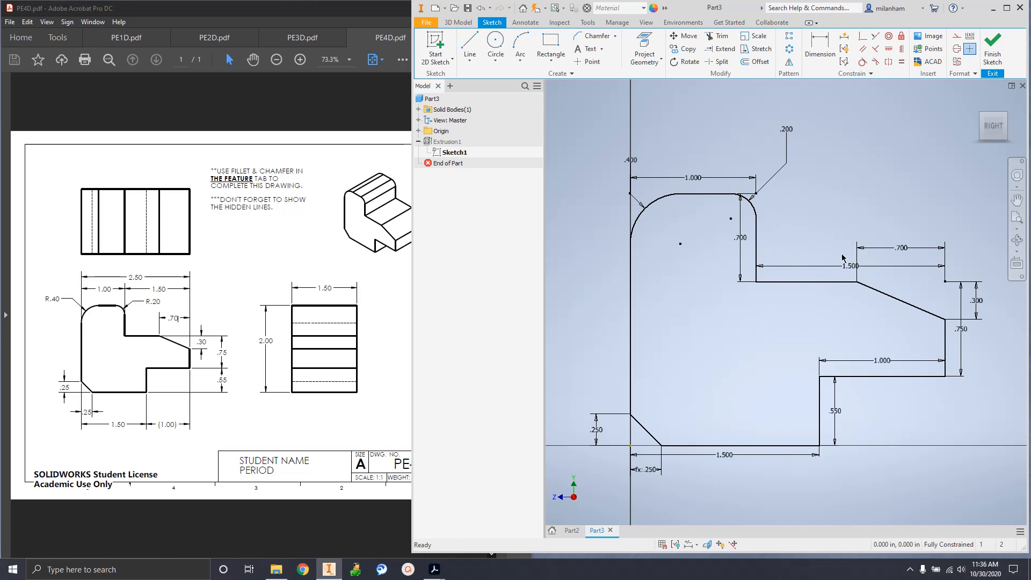
click(992, 49)
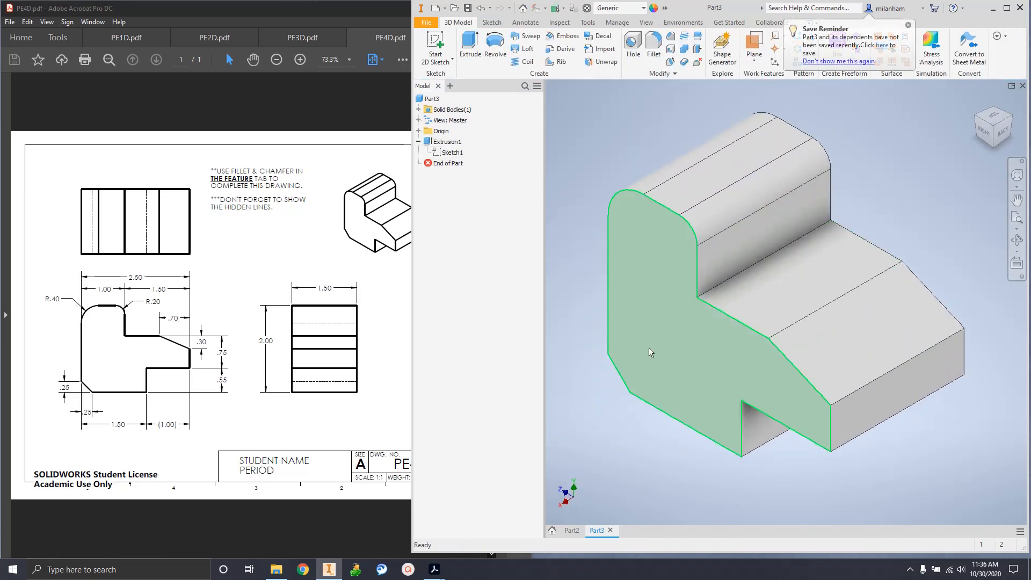
Step: Edit the extrusion and try a distance of 21 in to see the lengthened preview
double_click(451, 143)
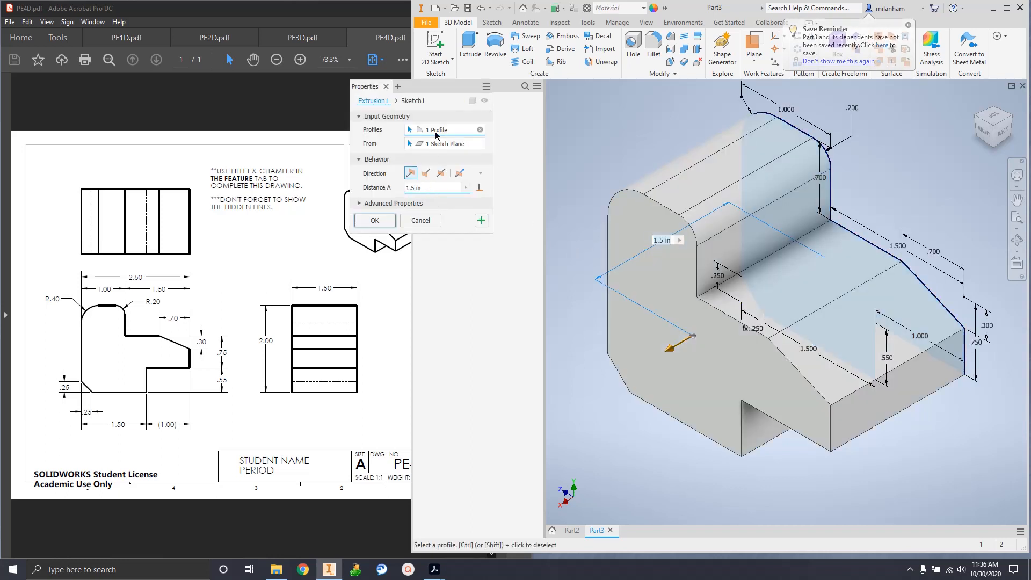
double_click(438, 184)
text(21.)
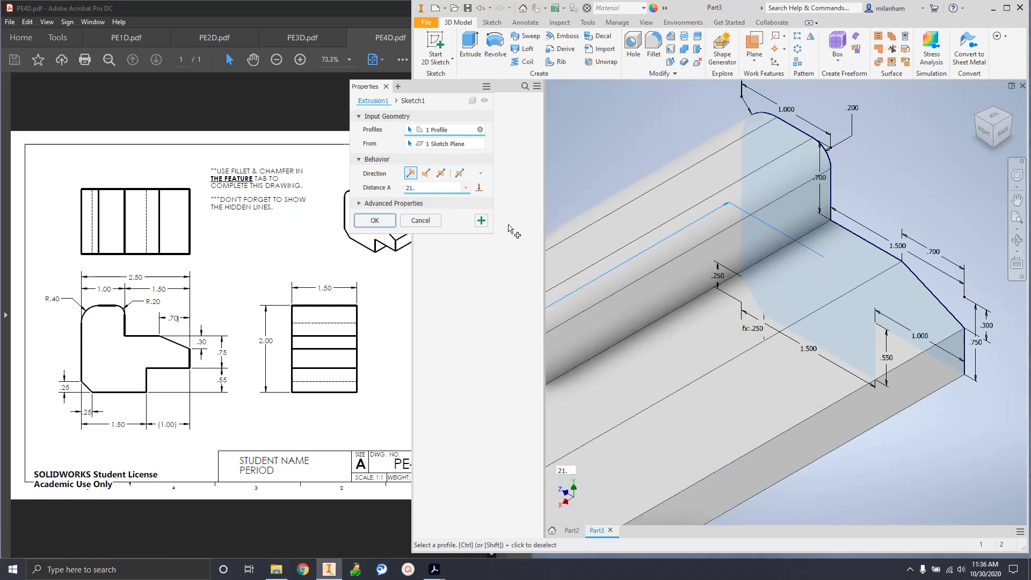
scroll(723, 301, down, 5)
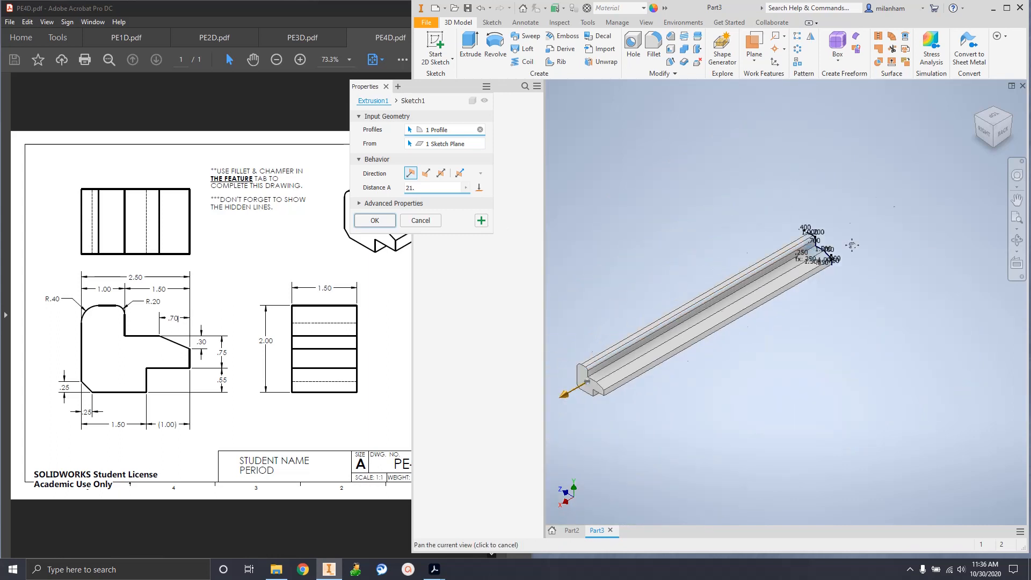
middle_drag(913, 222, 784, 285)
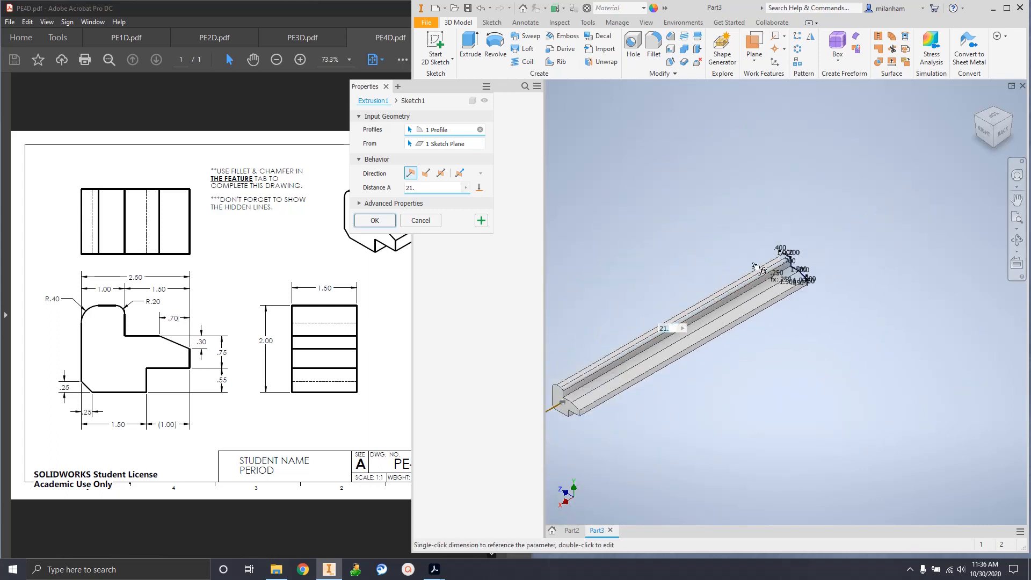
Step: Restore the extrusion's distance to 1.5 in and apply the edit
click(443, 186)
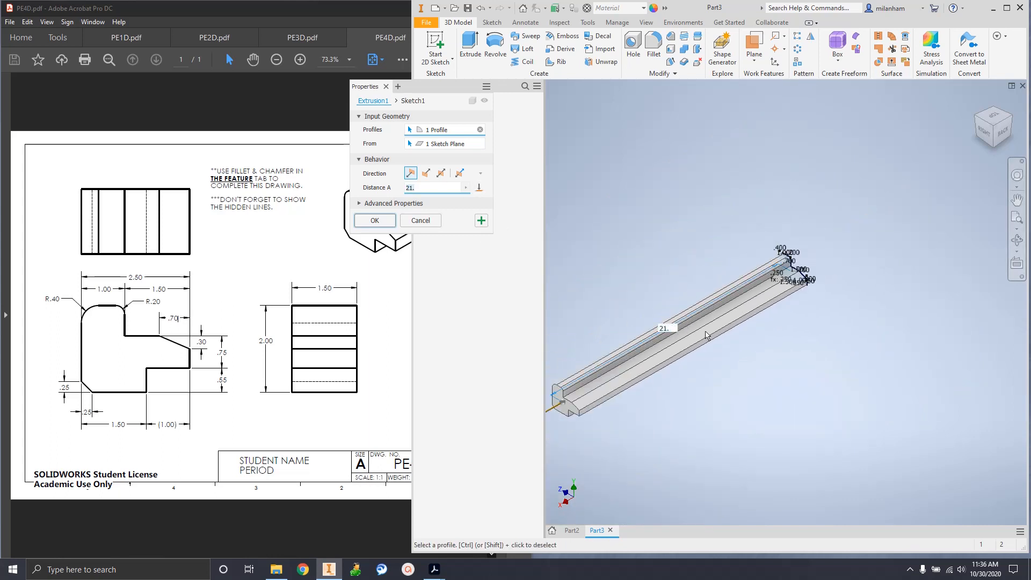
text(1.5)
key(Return)
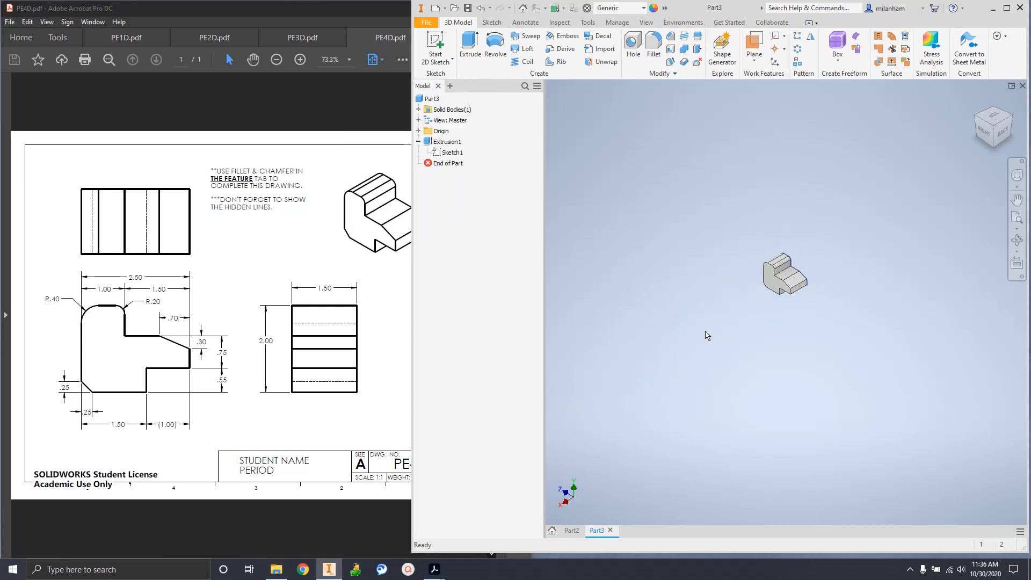
scroll(782, 288, up, 6)
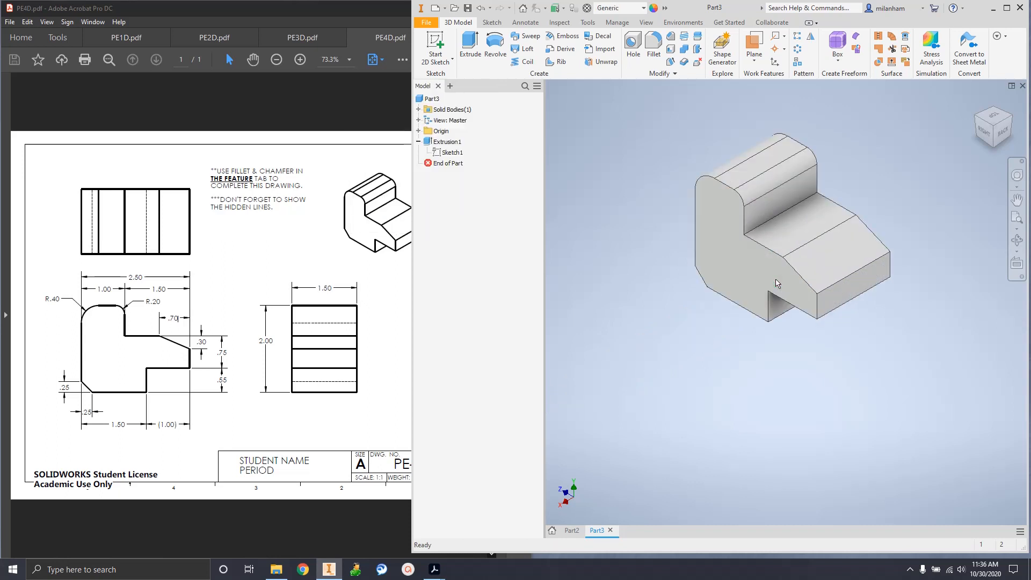
middle_drag(771, 300, 775, 338)
scroll(775, 338, up, 3)
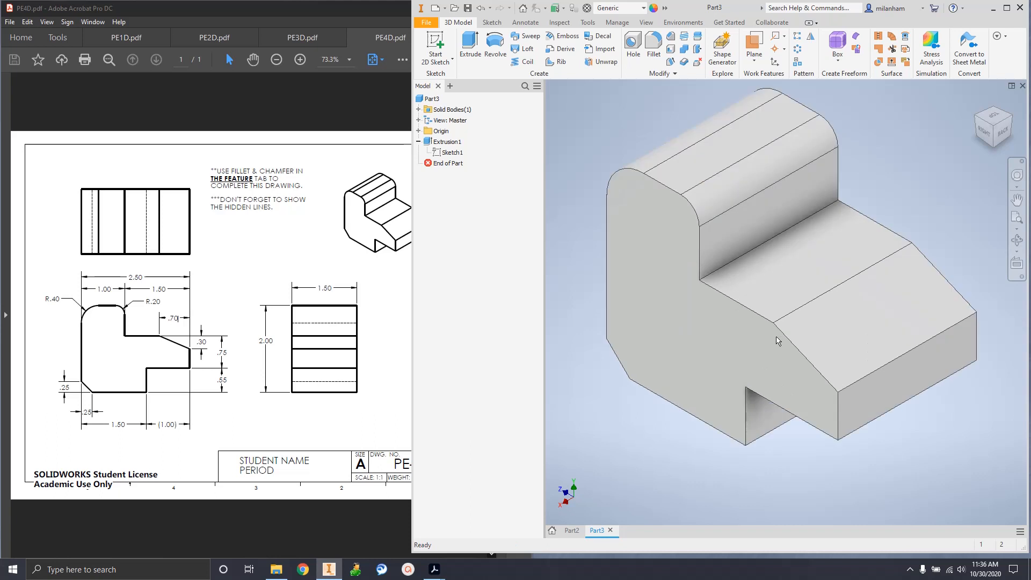